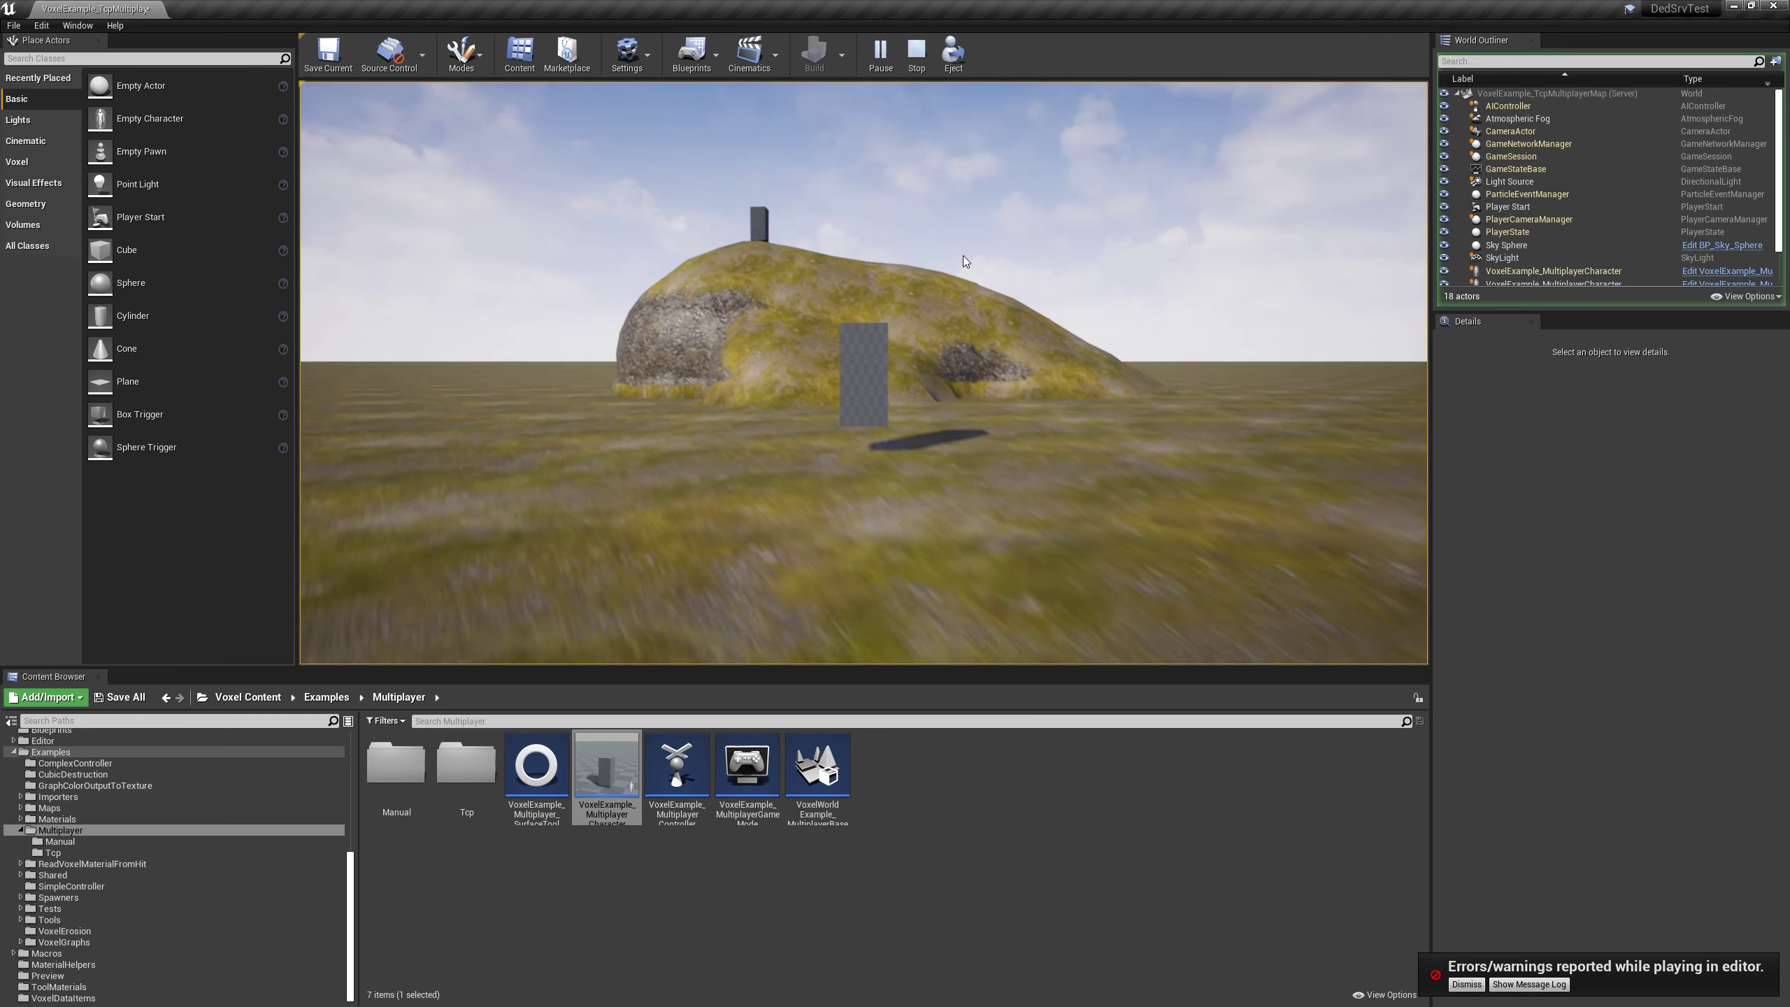
Test-walk the box character up the voxel hill, end the play session and dismiss the message log.
{"action": "key", "text": "w"}
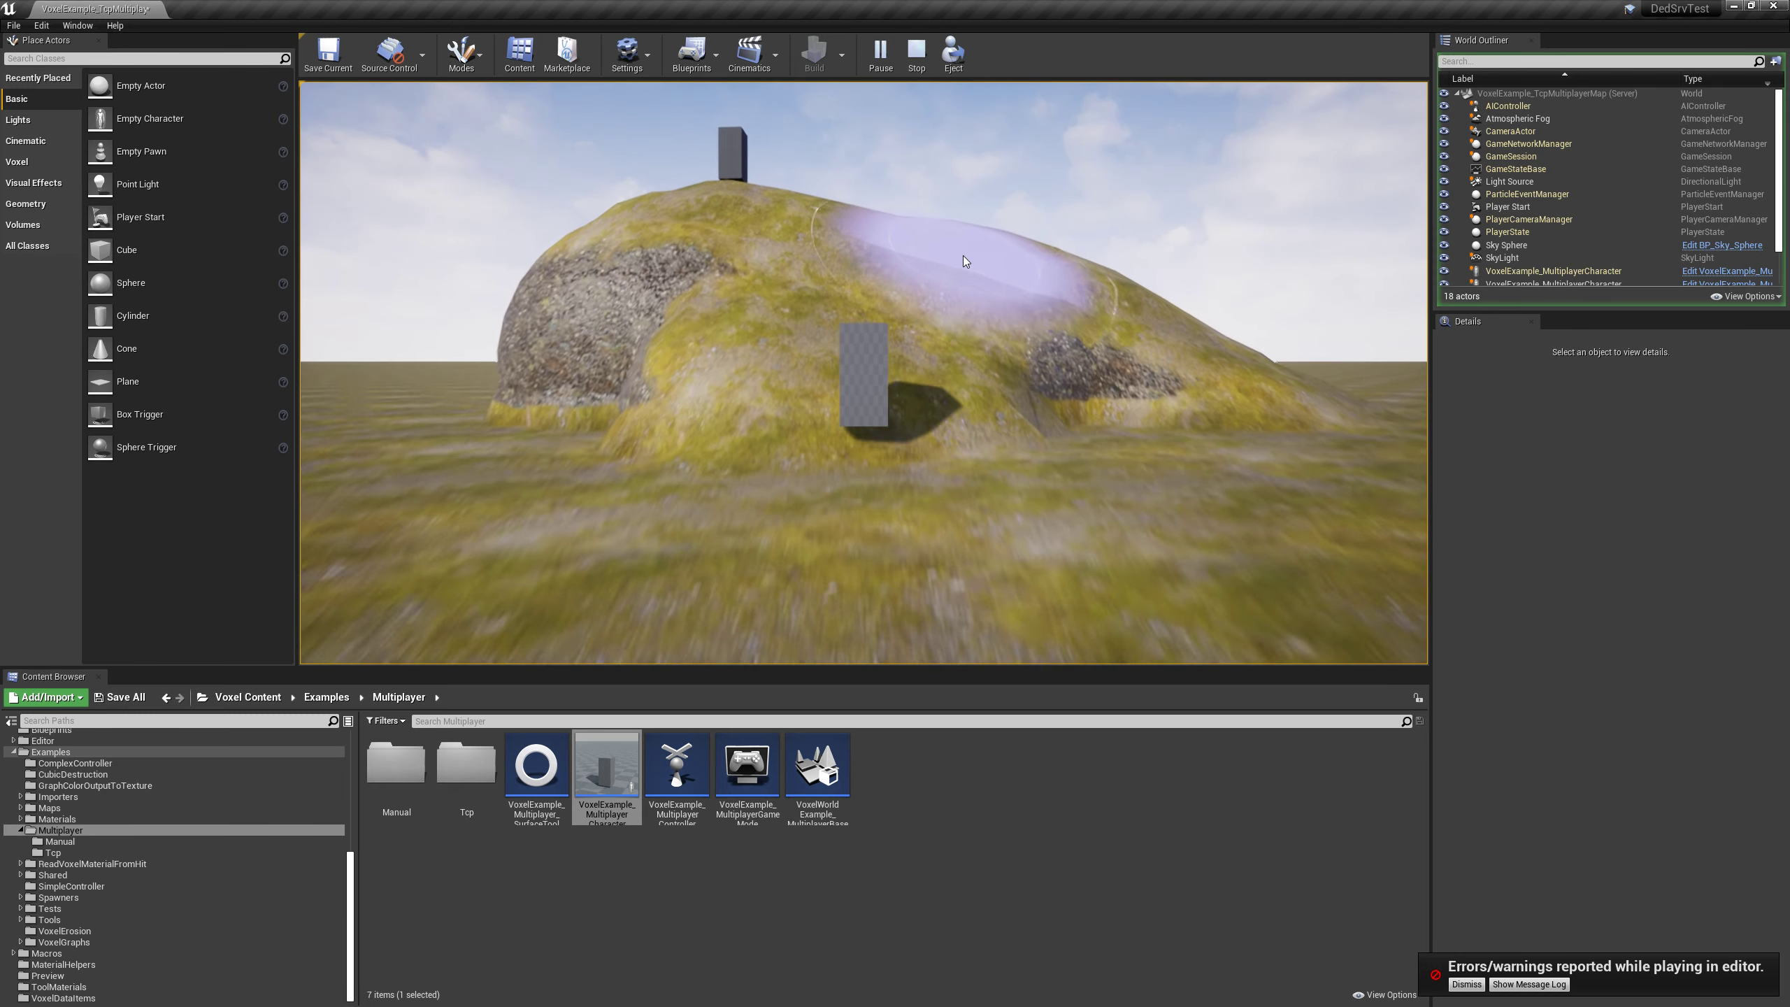
{"action": "key", "text": "s"}
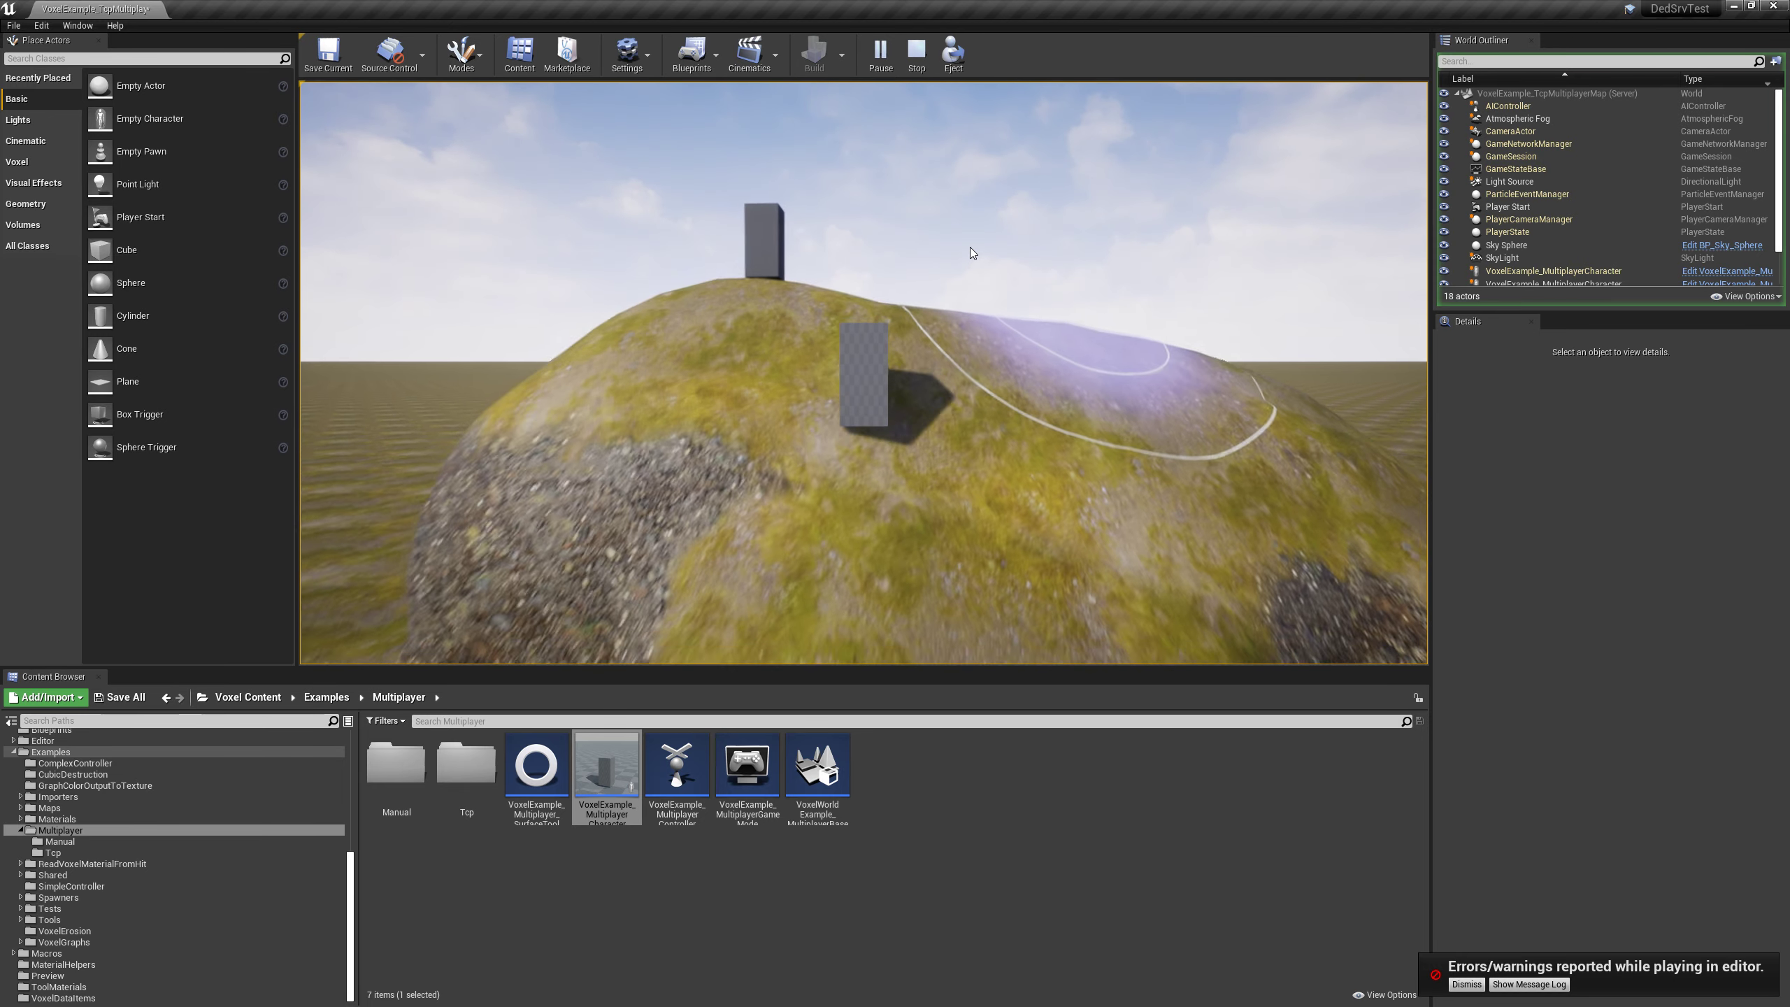
{"action": "left_click", "coordinate": [923, 52]}
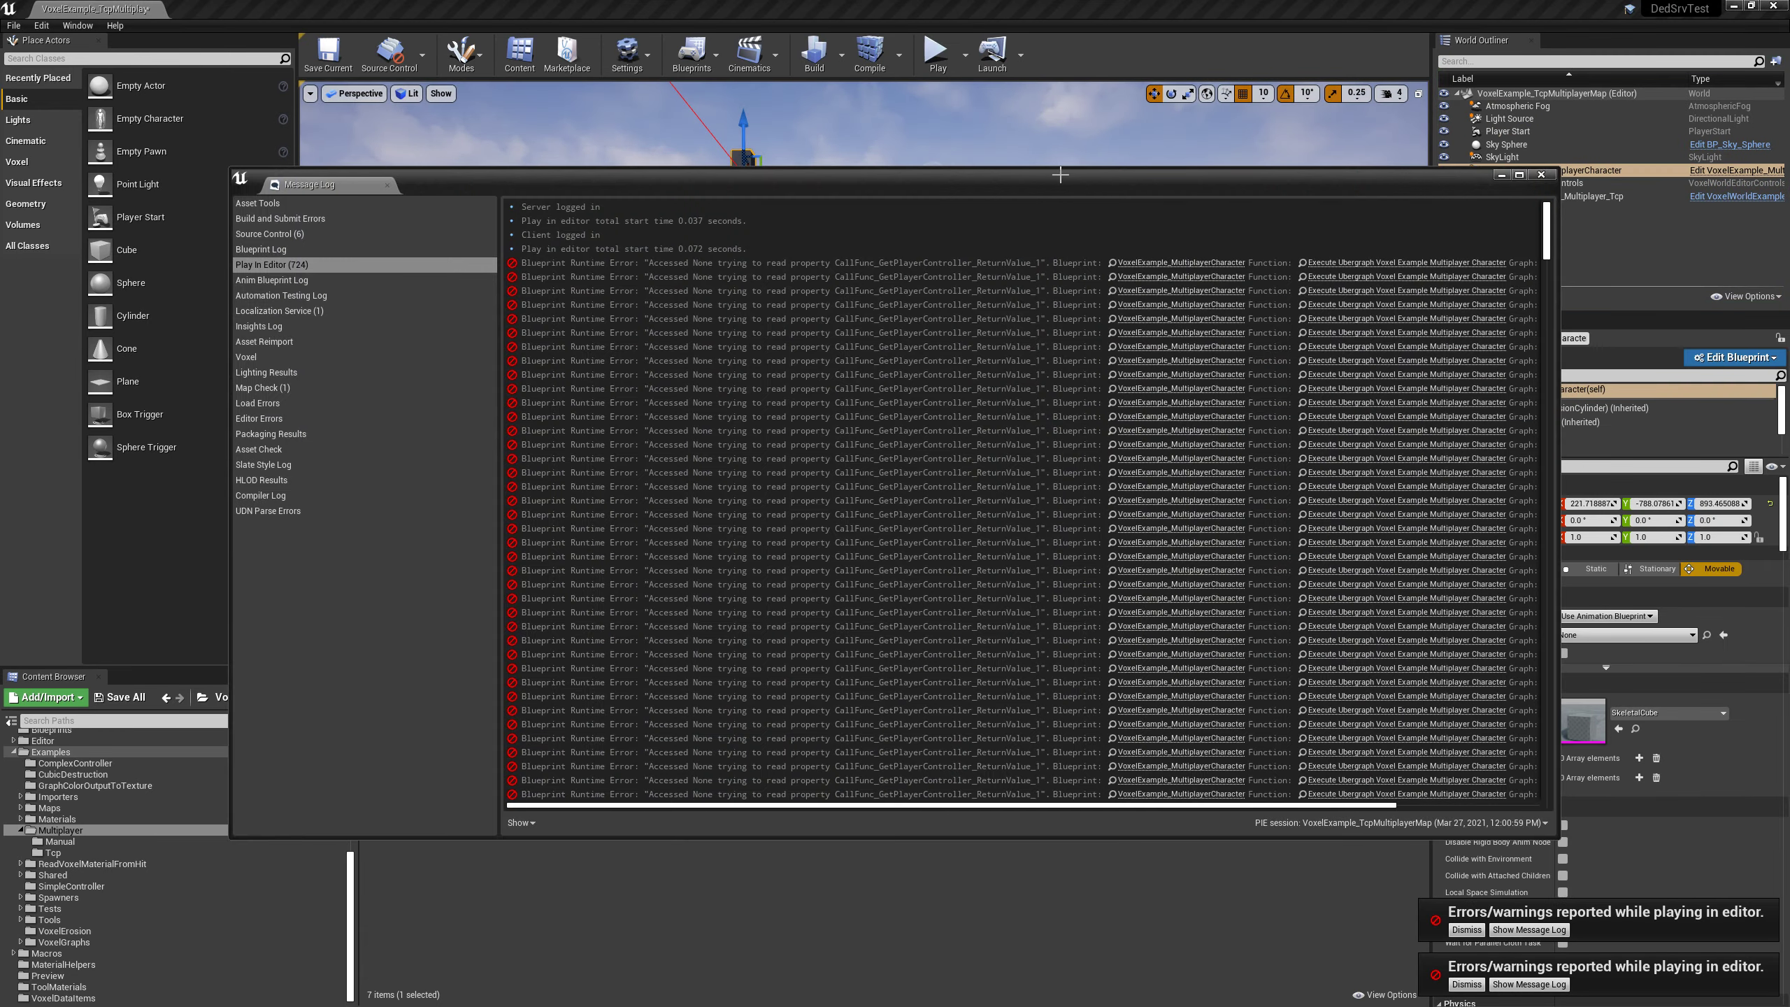
{"action": "left_click", "coordinate": [1541, 174]}
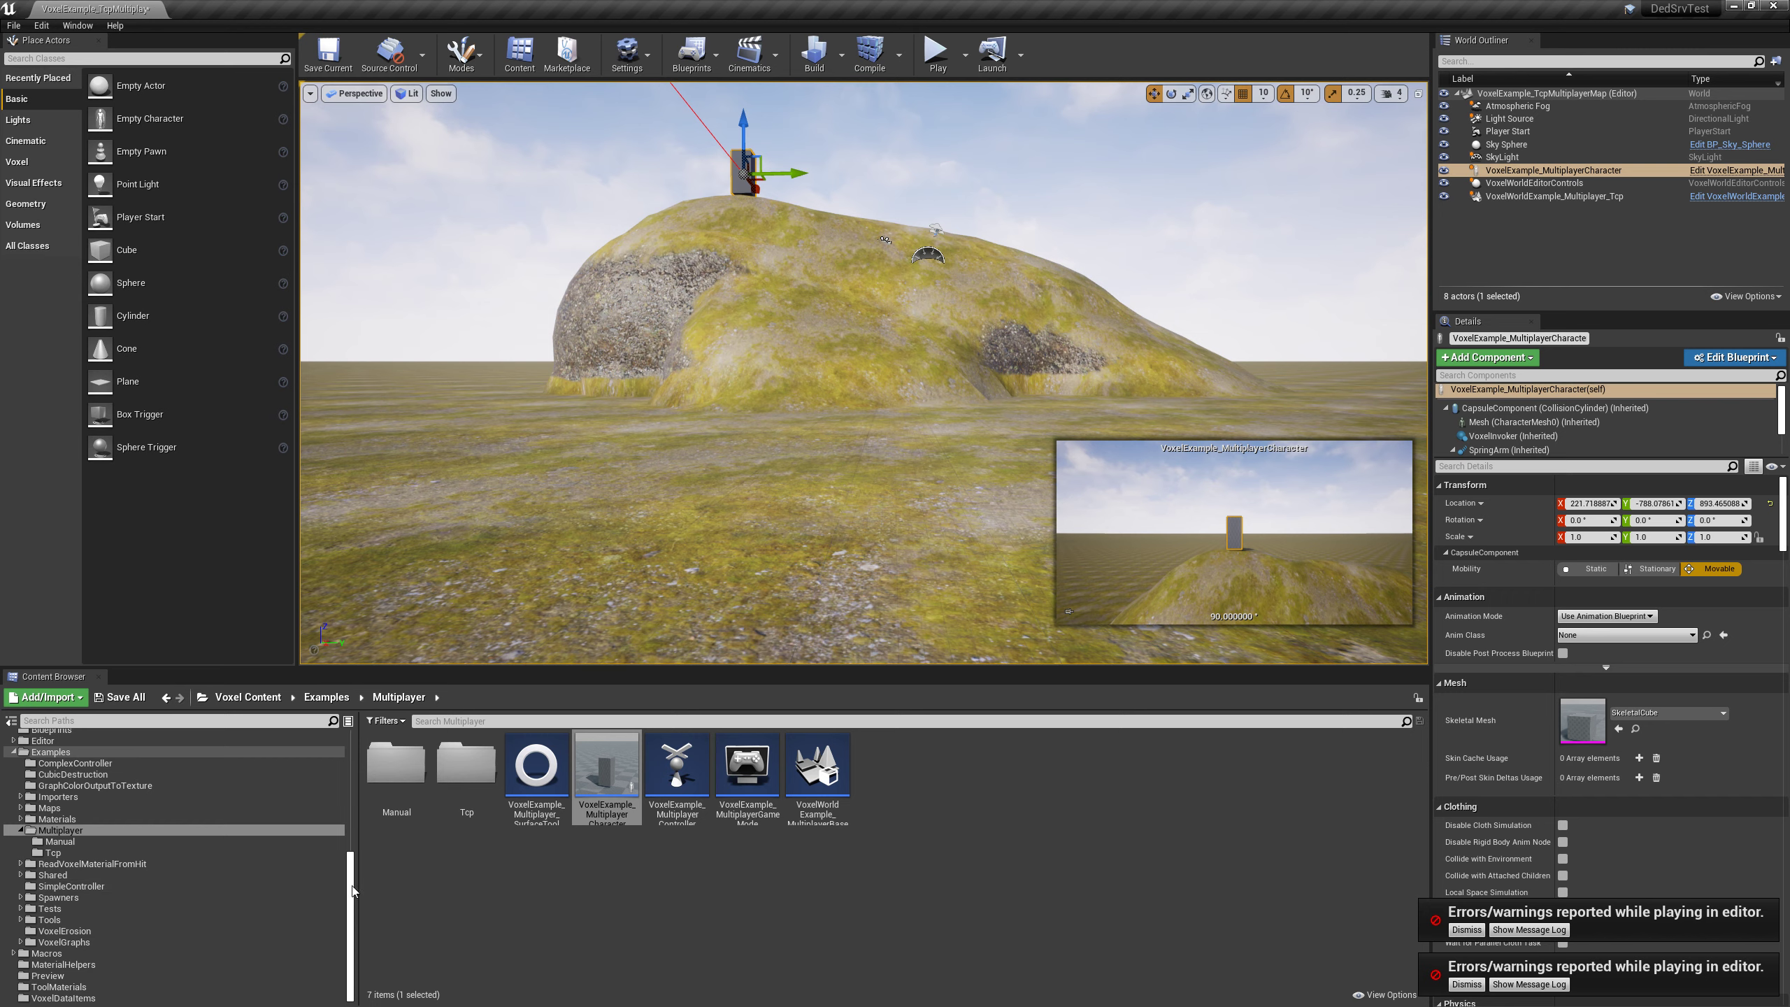
Open CC_Female_BP from the CharacterCustomizer Characters/Female folder and review its class defaults.
{"action": "left_click_drag", "start_coordinate": [352, 890], "coordinate": [352, 769]}
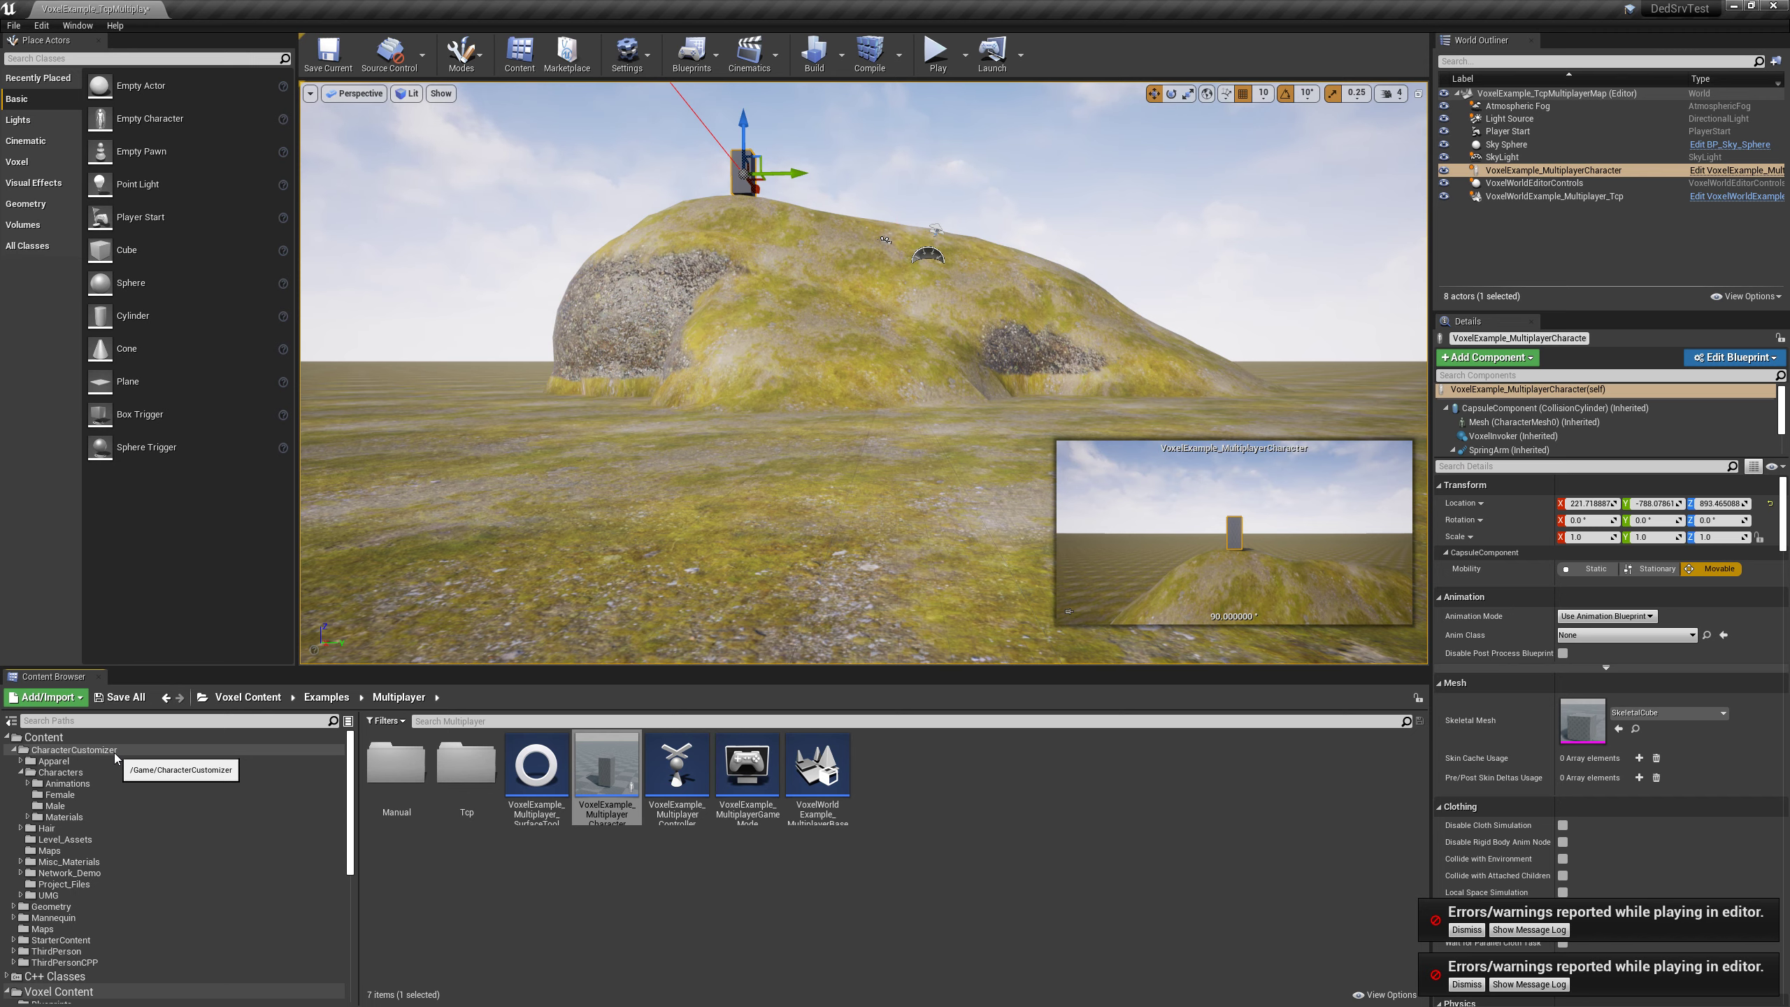
{"action": "left_click", "coordinate": [71, 795]}
{"action": "double_click", "coordinate": [535, 765]}
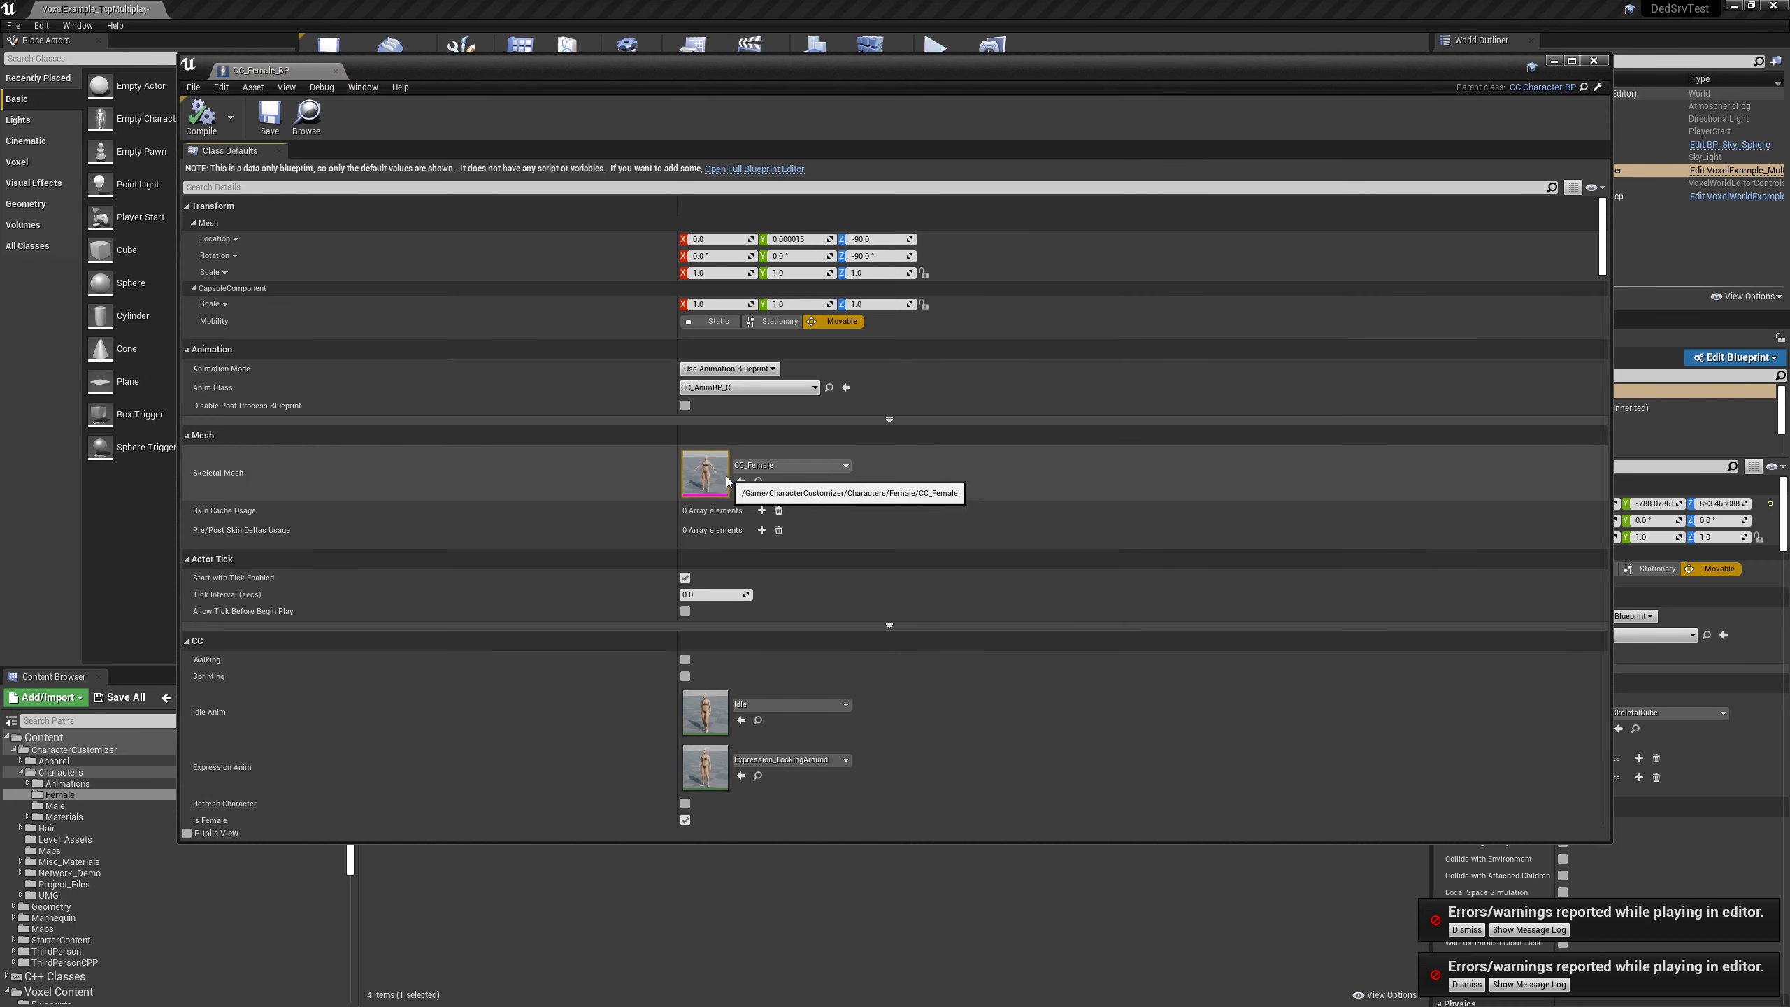
{"action": "scroll", "coordinate": [753, 497], "scroll_direction": "down", "scroll_amount": 3}
{"action": "scroll", "coordinate": [753, 498], "scroll_direction": "down", "scroll_amount": 15}
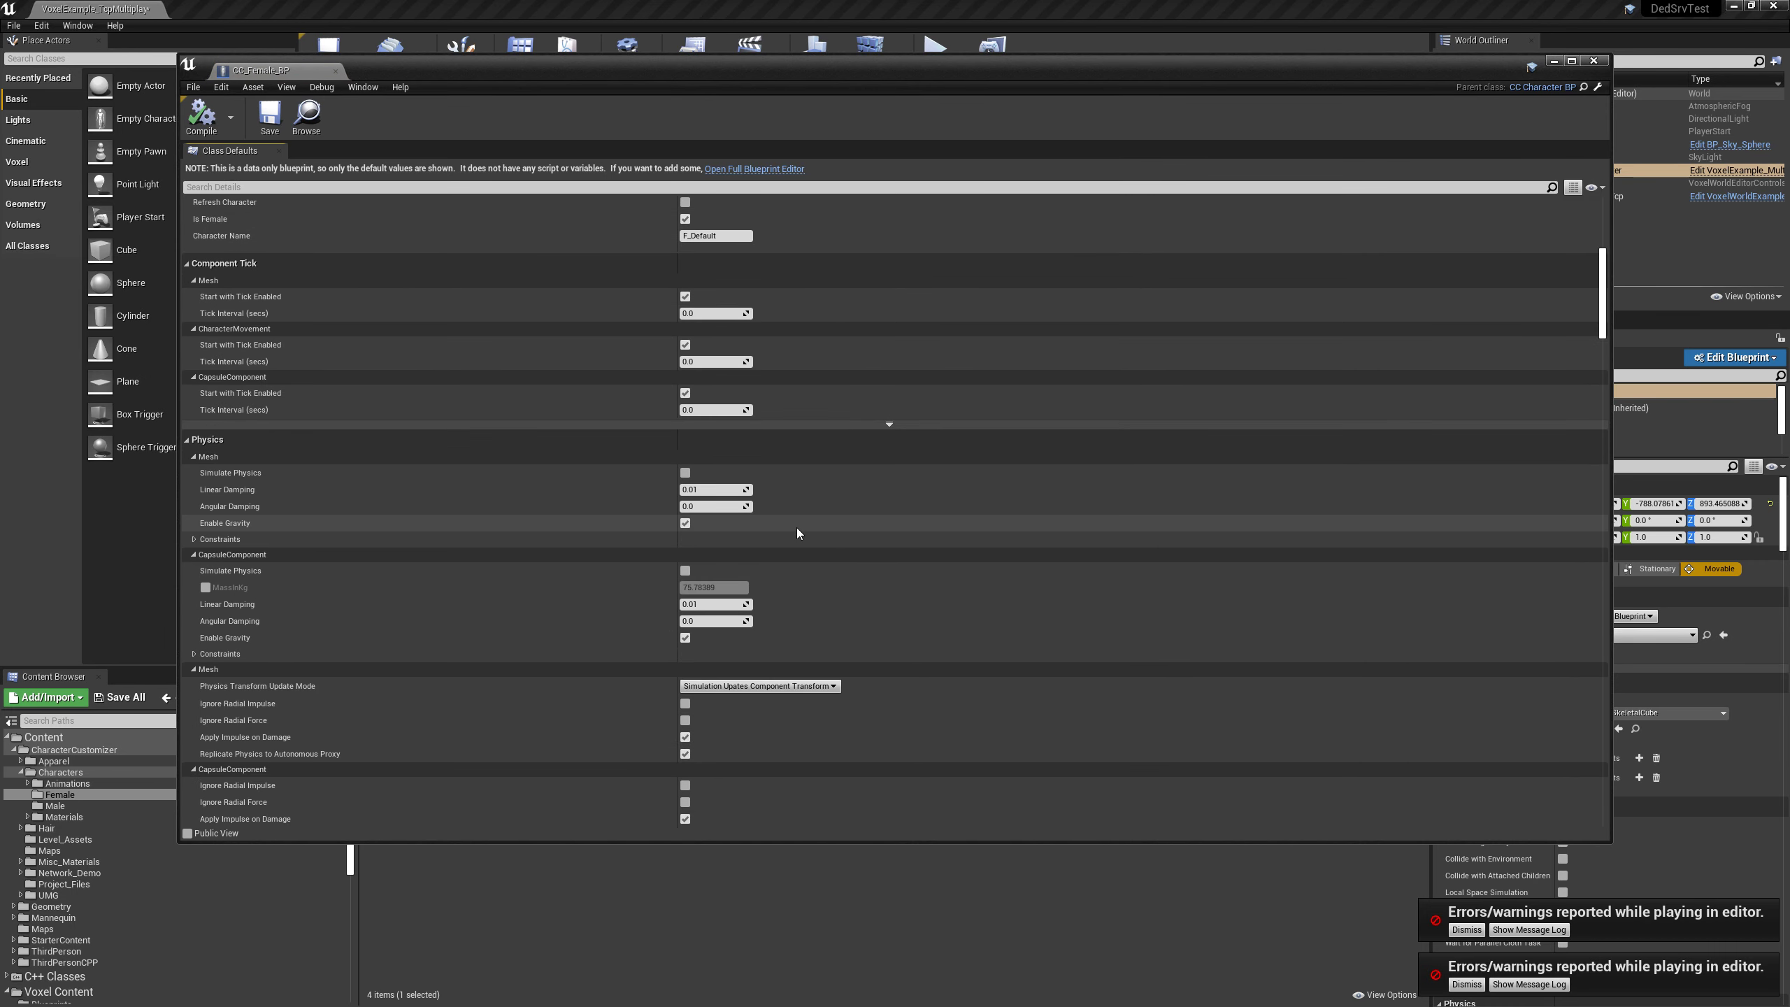
{"action": "scroll", "coordinate": [808, 525], "scroll_direction": "up", "scroll_amount": 10}
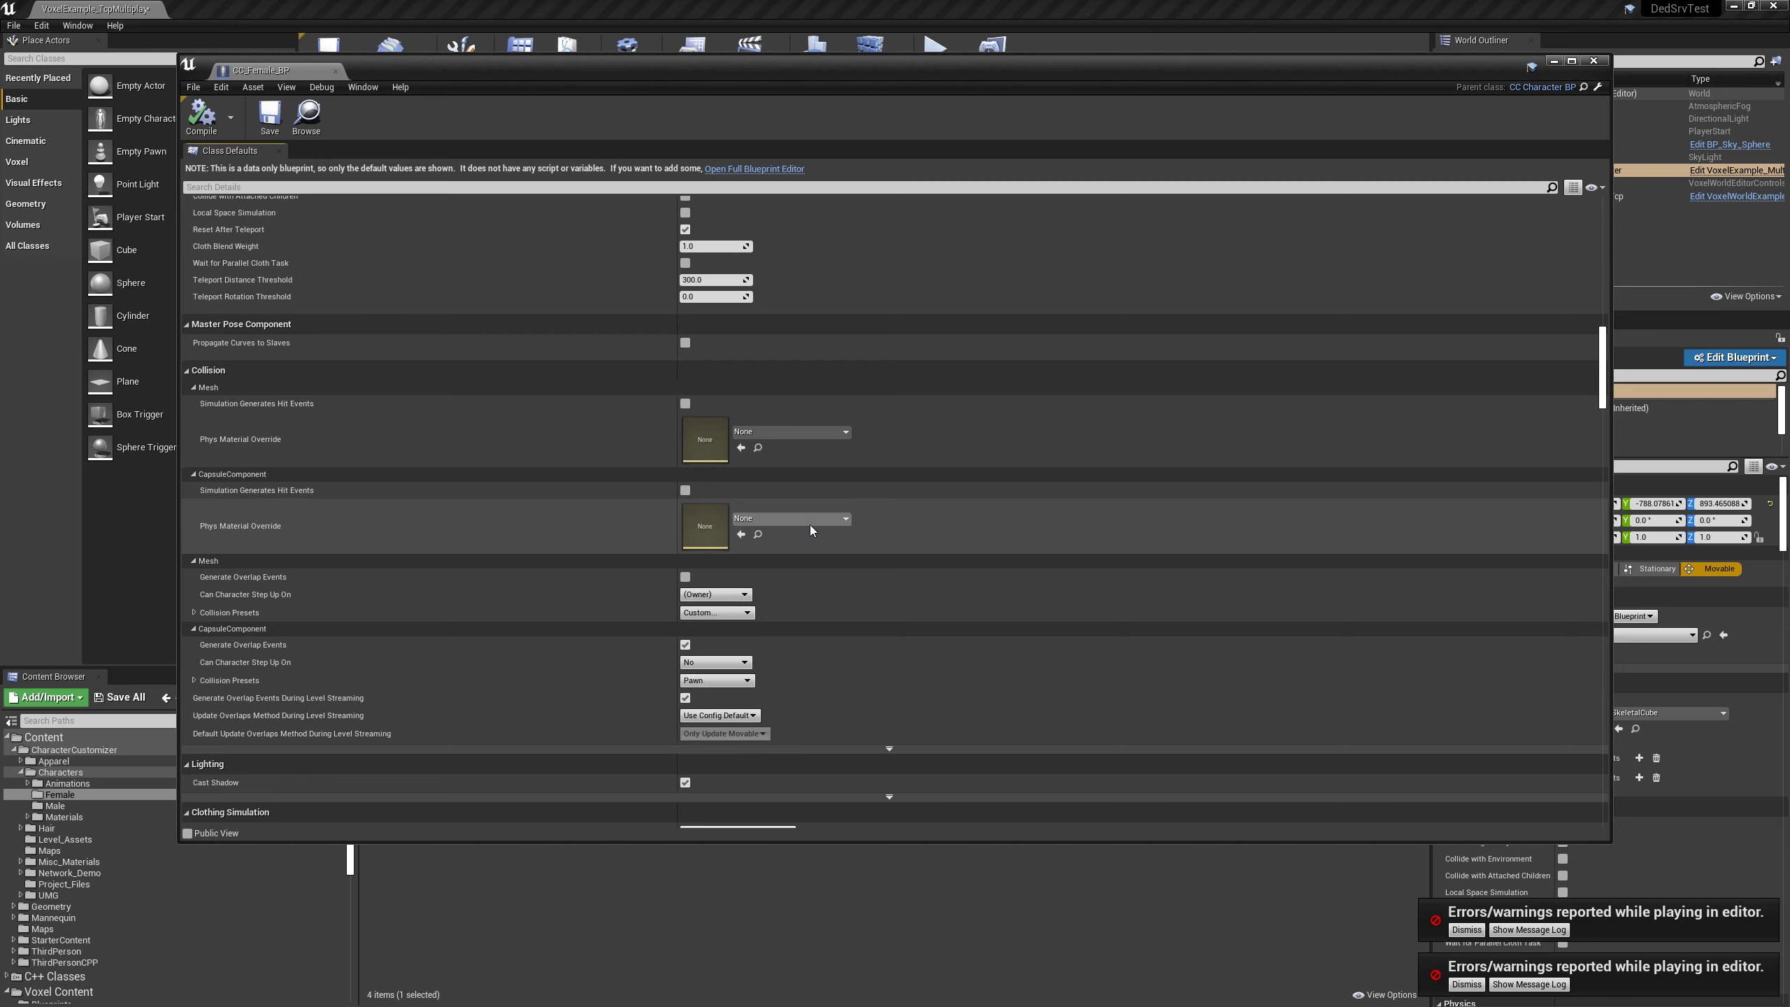
Open the full blueprint editor for CC_Female_BP and inspect the character model in its viewport.
{"action": "left_click", "coordinate": [743, 169]}
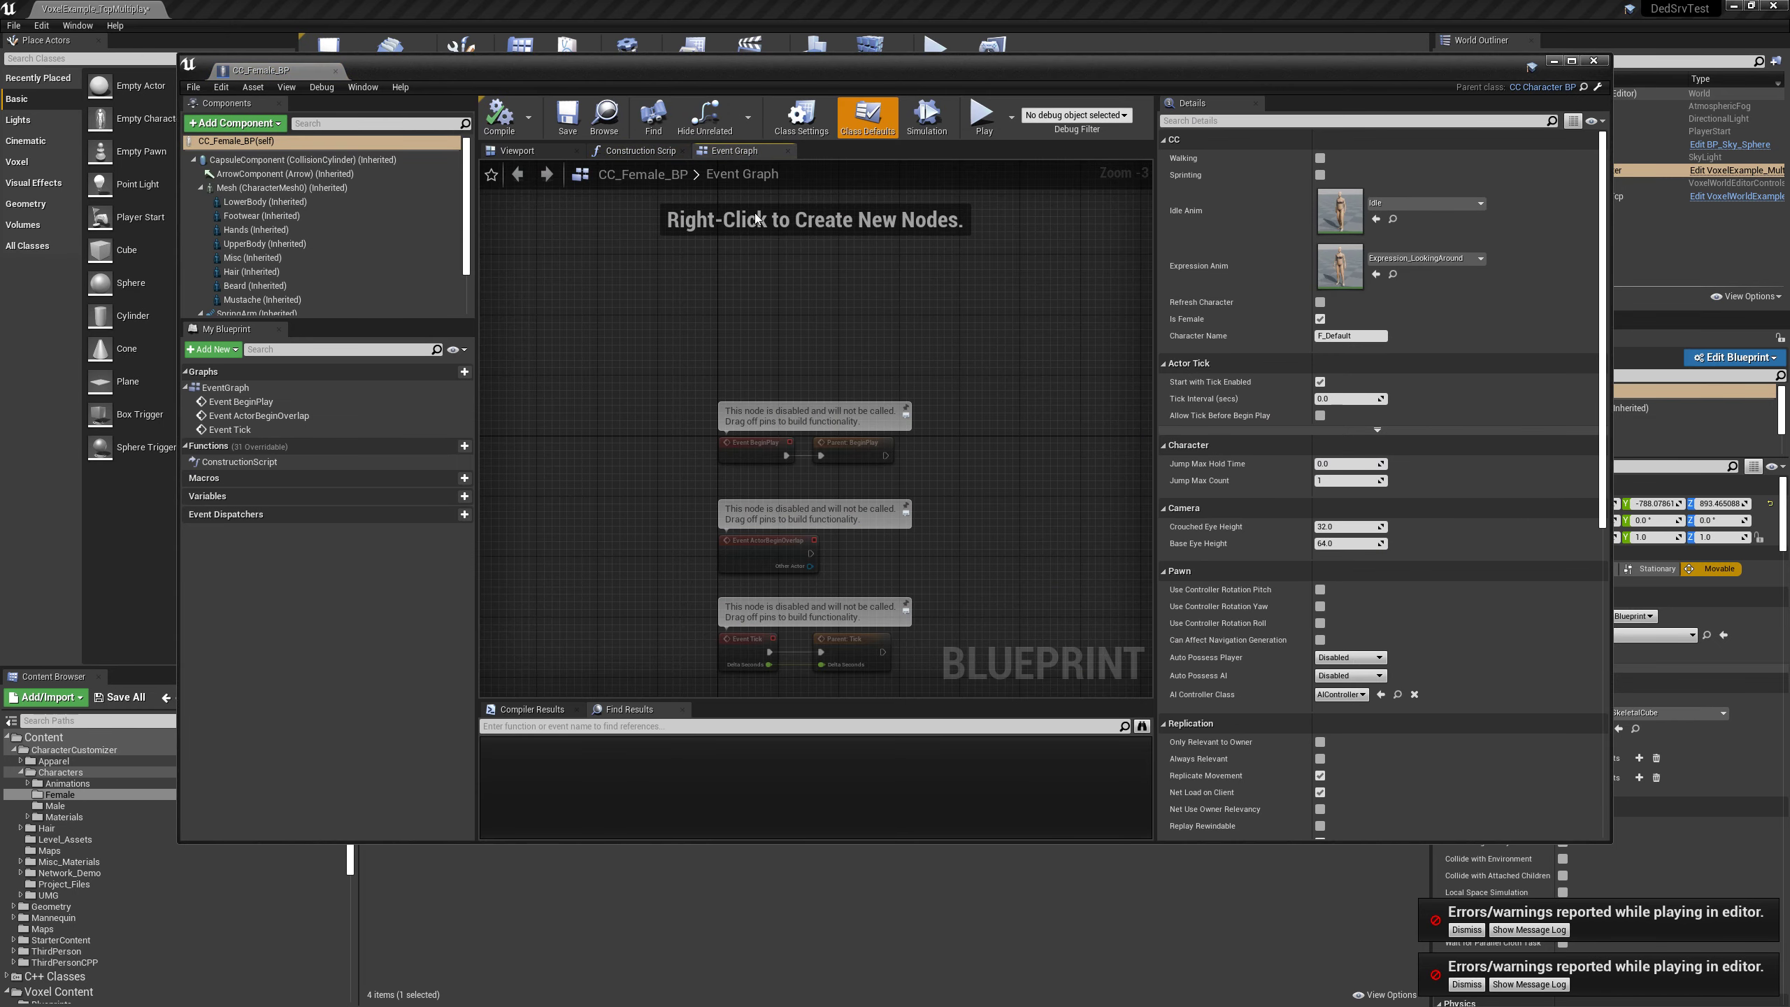
{"action": "left_click", "coordinate": [625, 152]}
{"action": "left_click", "coordinate": [518, 150]}
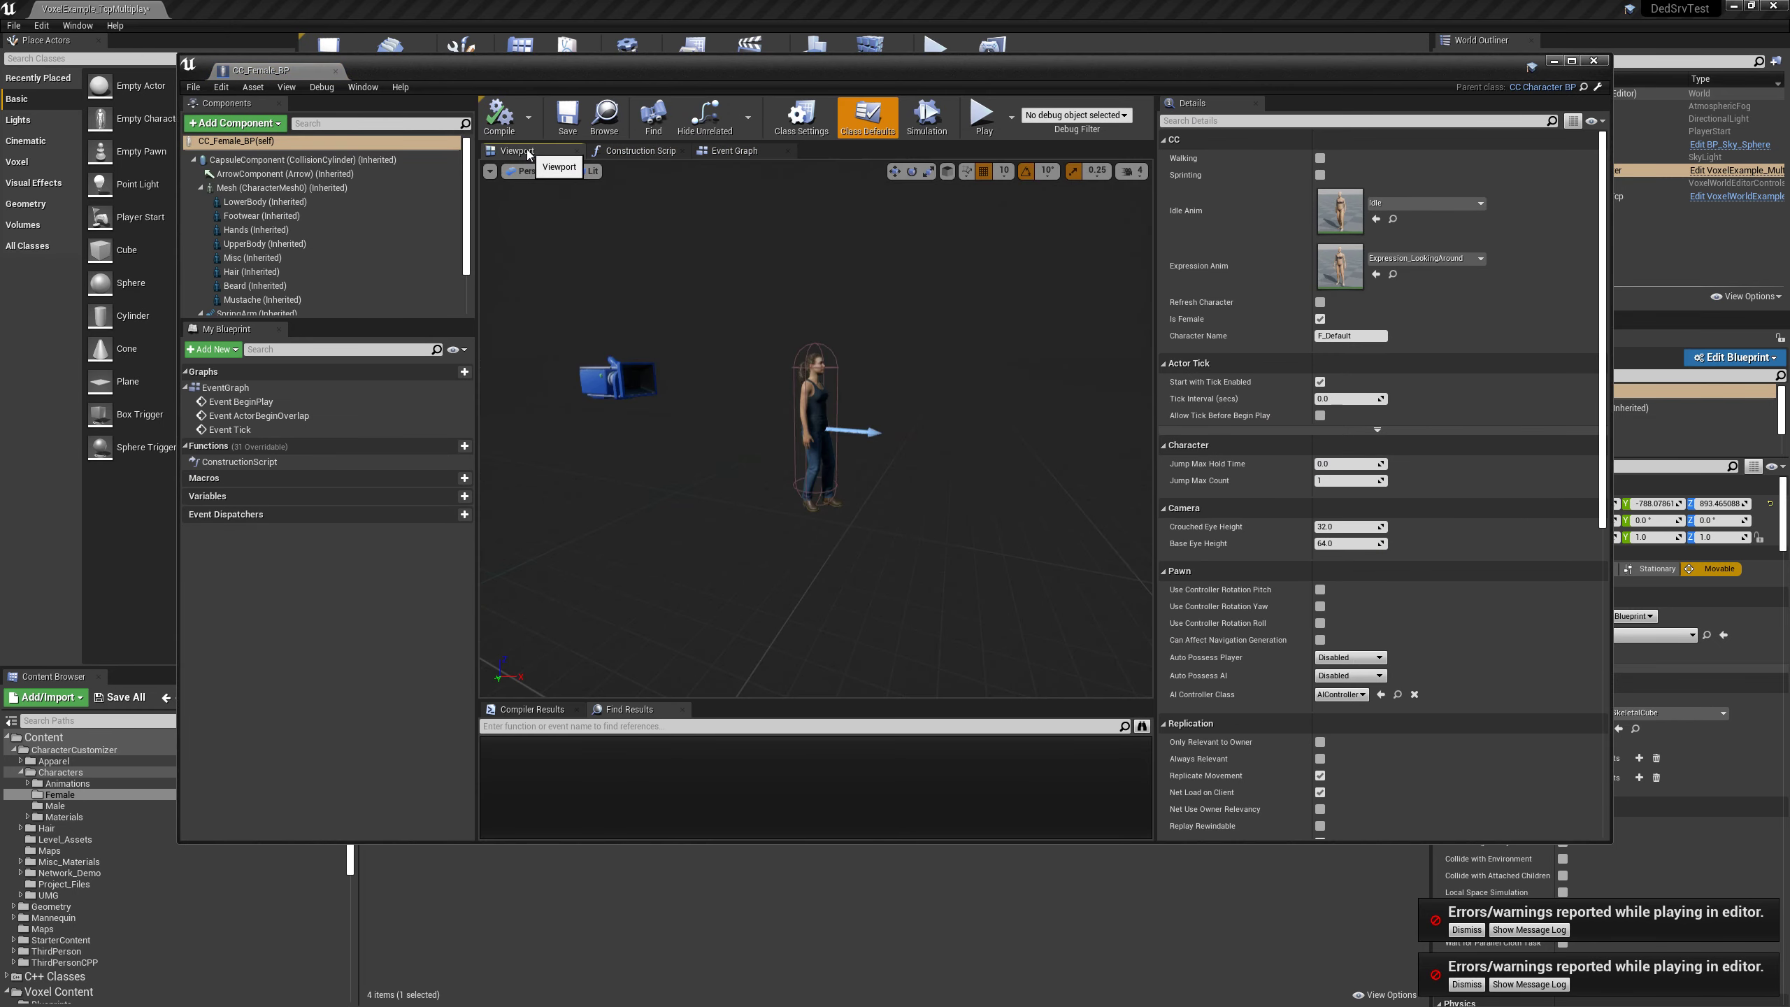
{"action": "scroll", "coordinate": [867, 353], "scroll_direction": "up", "scroll_amount": 6}
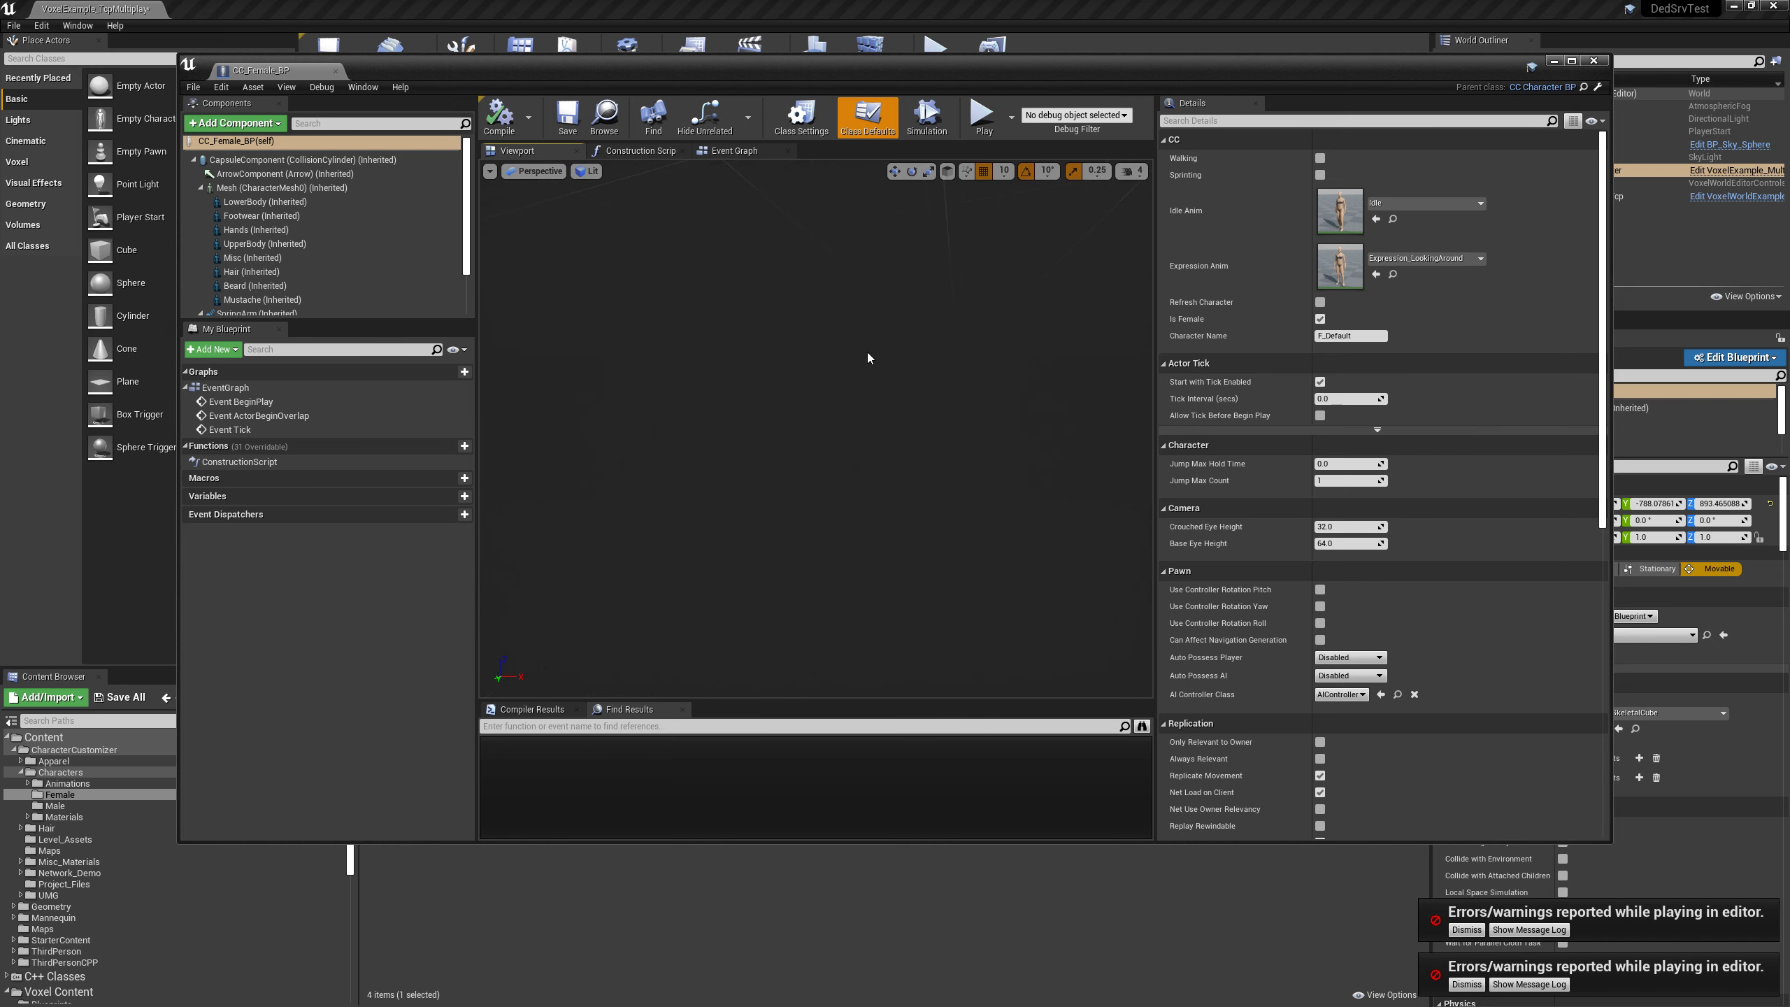
{"action": "scroll", "coordinate": [867, 353], "scroll_direction": "down", "scroll_amount": 4}
{"action": "right_click_drag", "start_coordinate": [867, 352], "coordinate": [708, 333]}
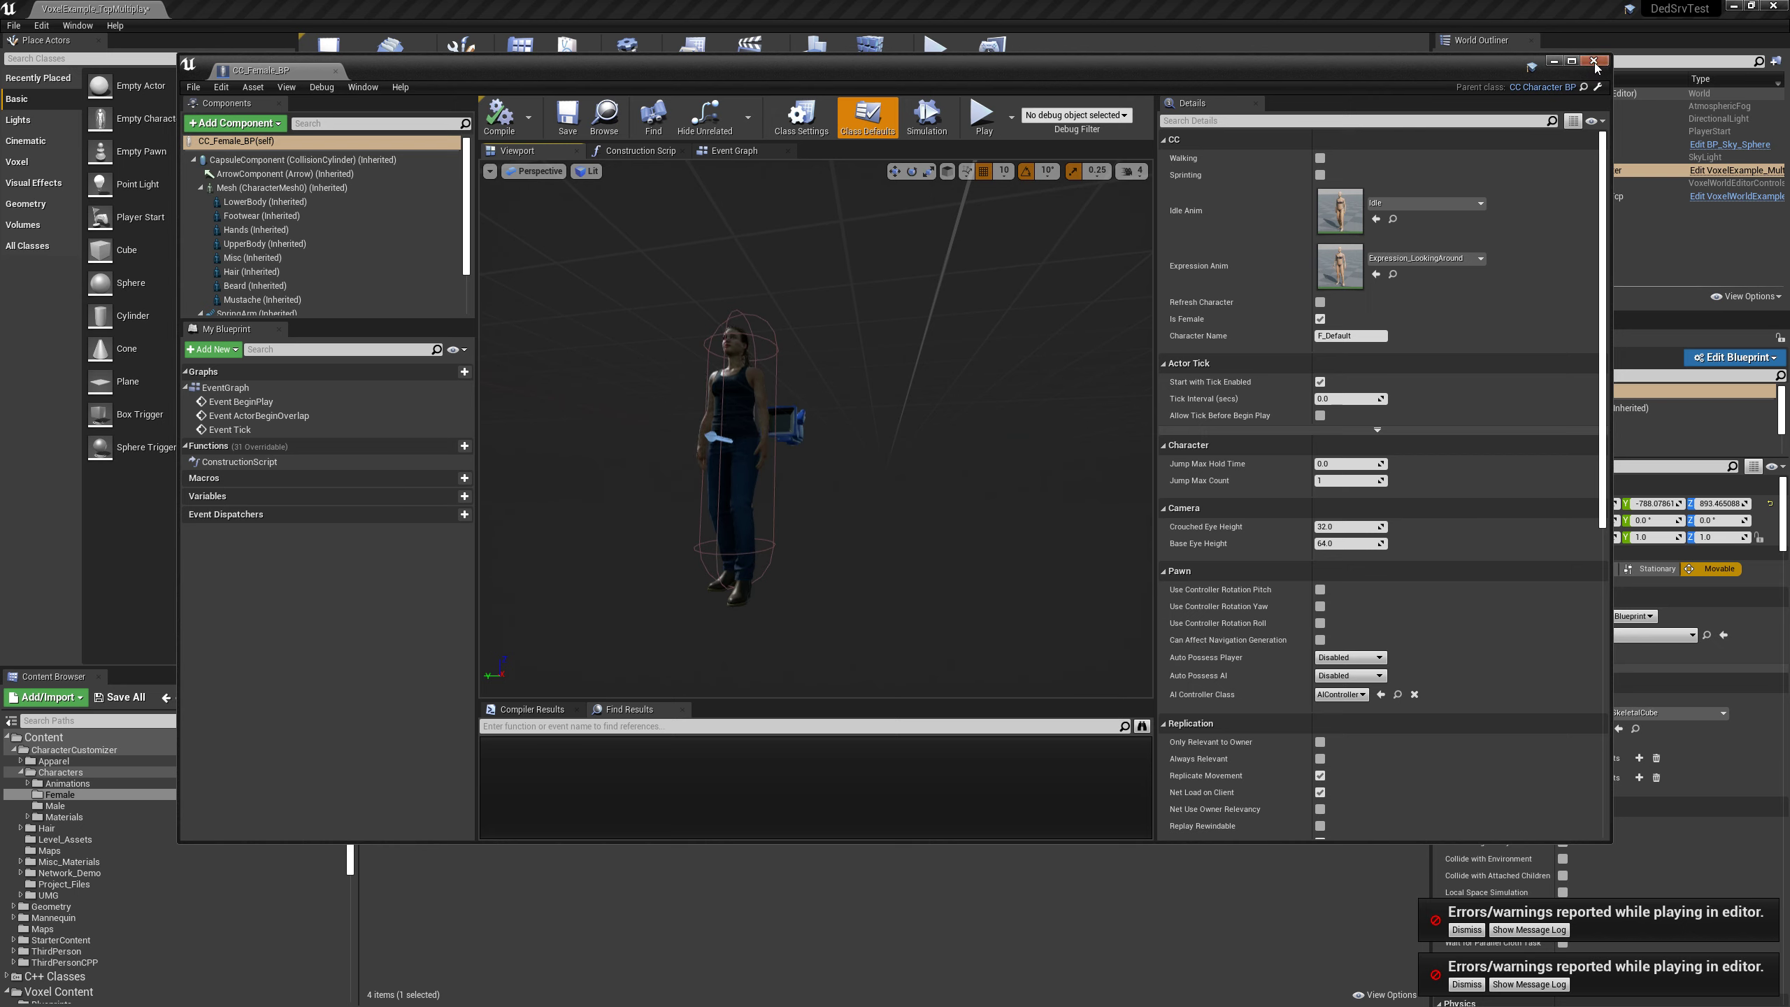
Inspect the inherited UpperBody and Misc mesh components of CC_Female_BP, and close the blueprint.
{"action": "left_click", "coordinate": [291, 204]}
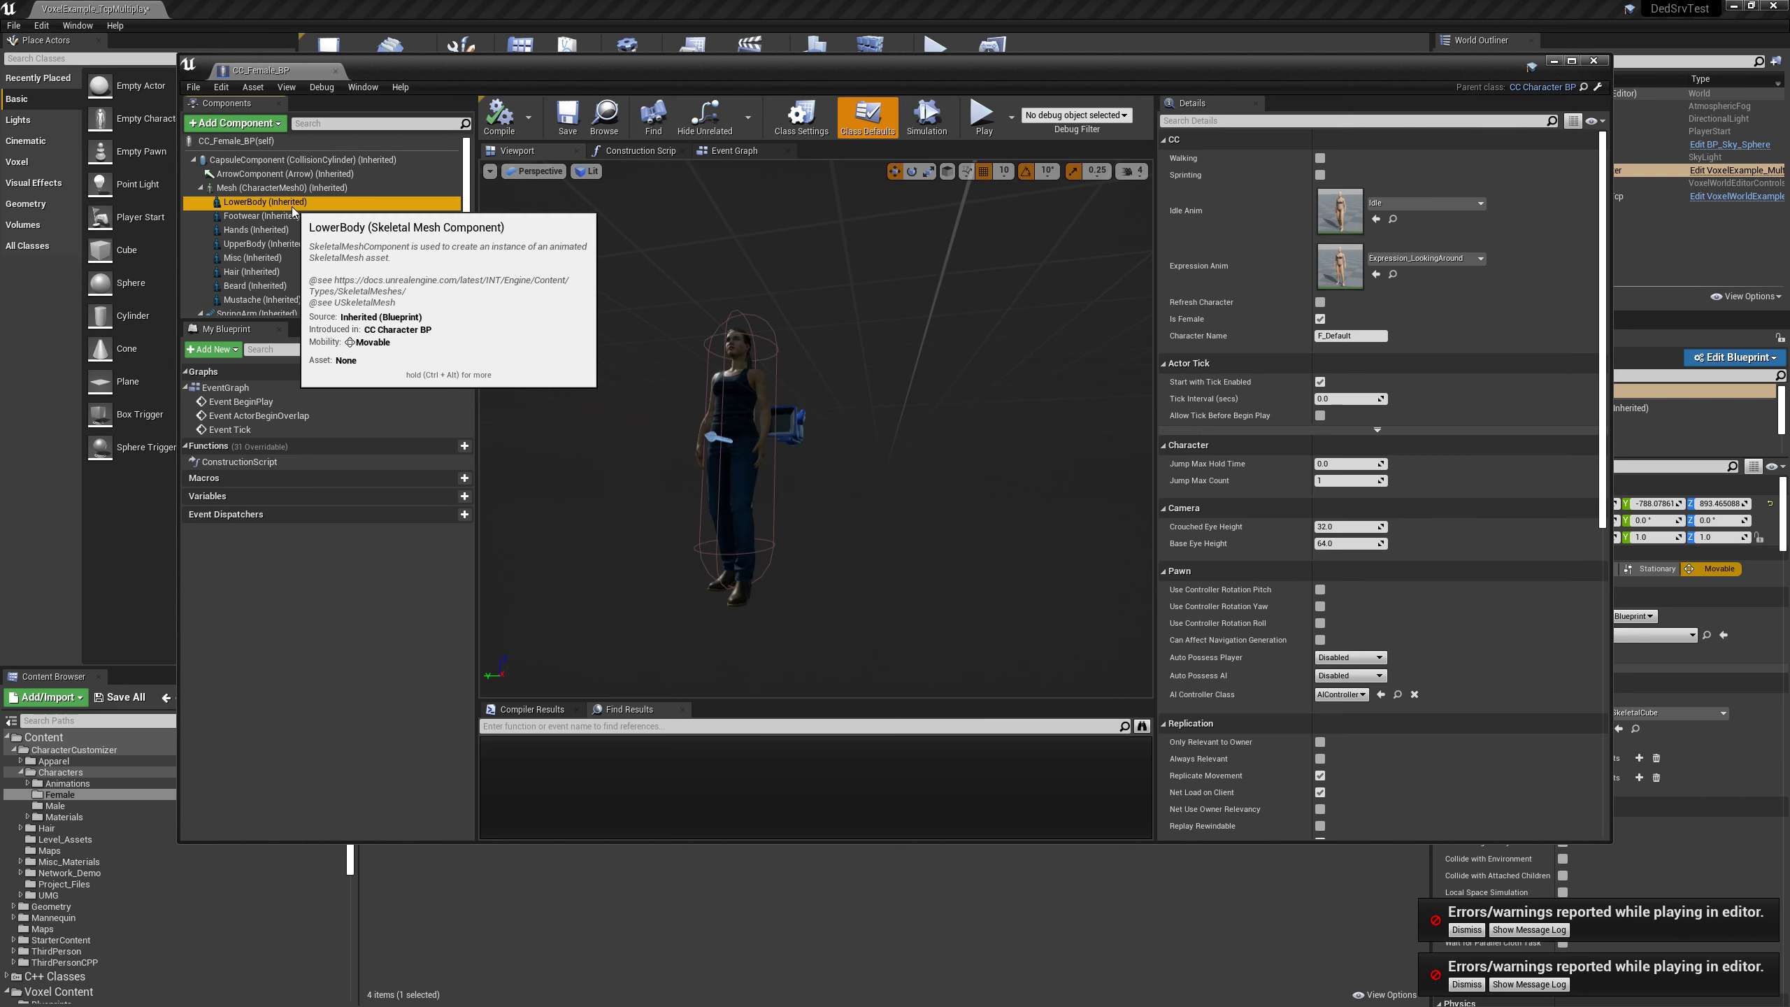
{"action": "left_click", "coordinate": [284, 244]}
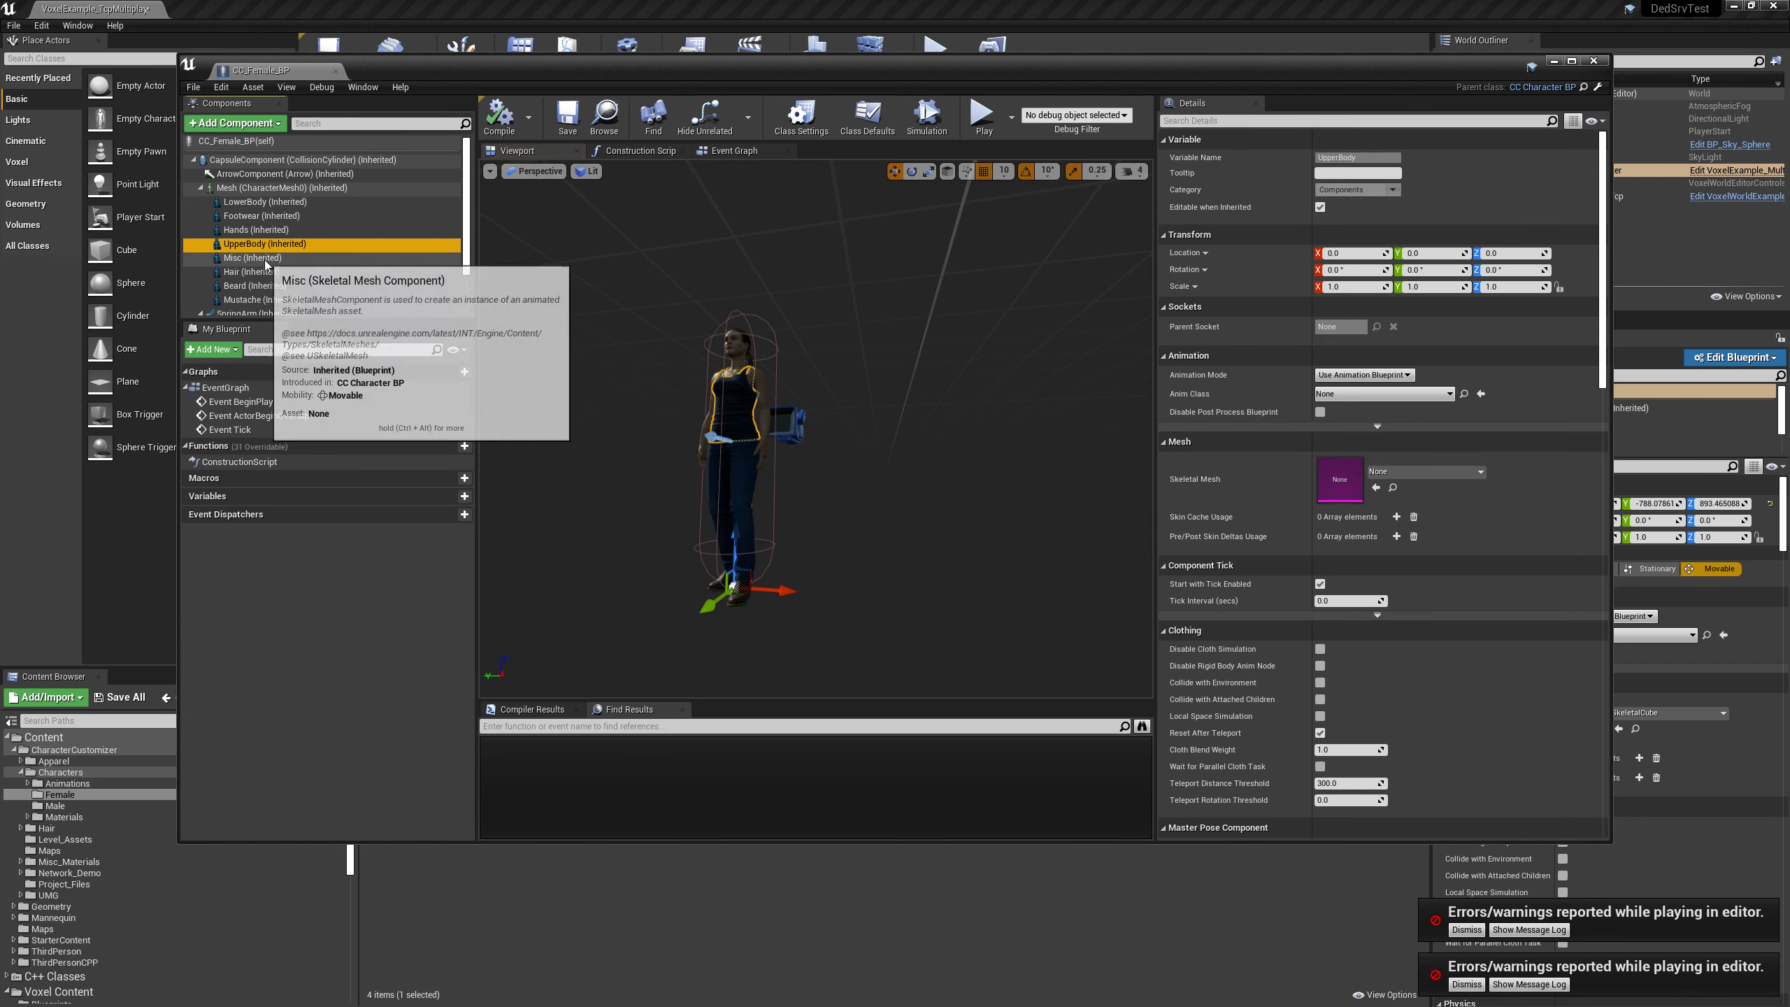
{"action": "left_click", "coordinate": [266, 259]}
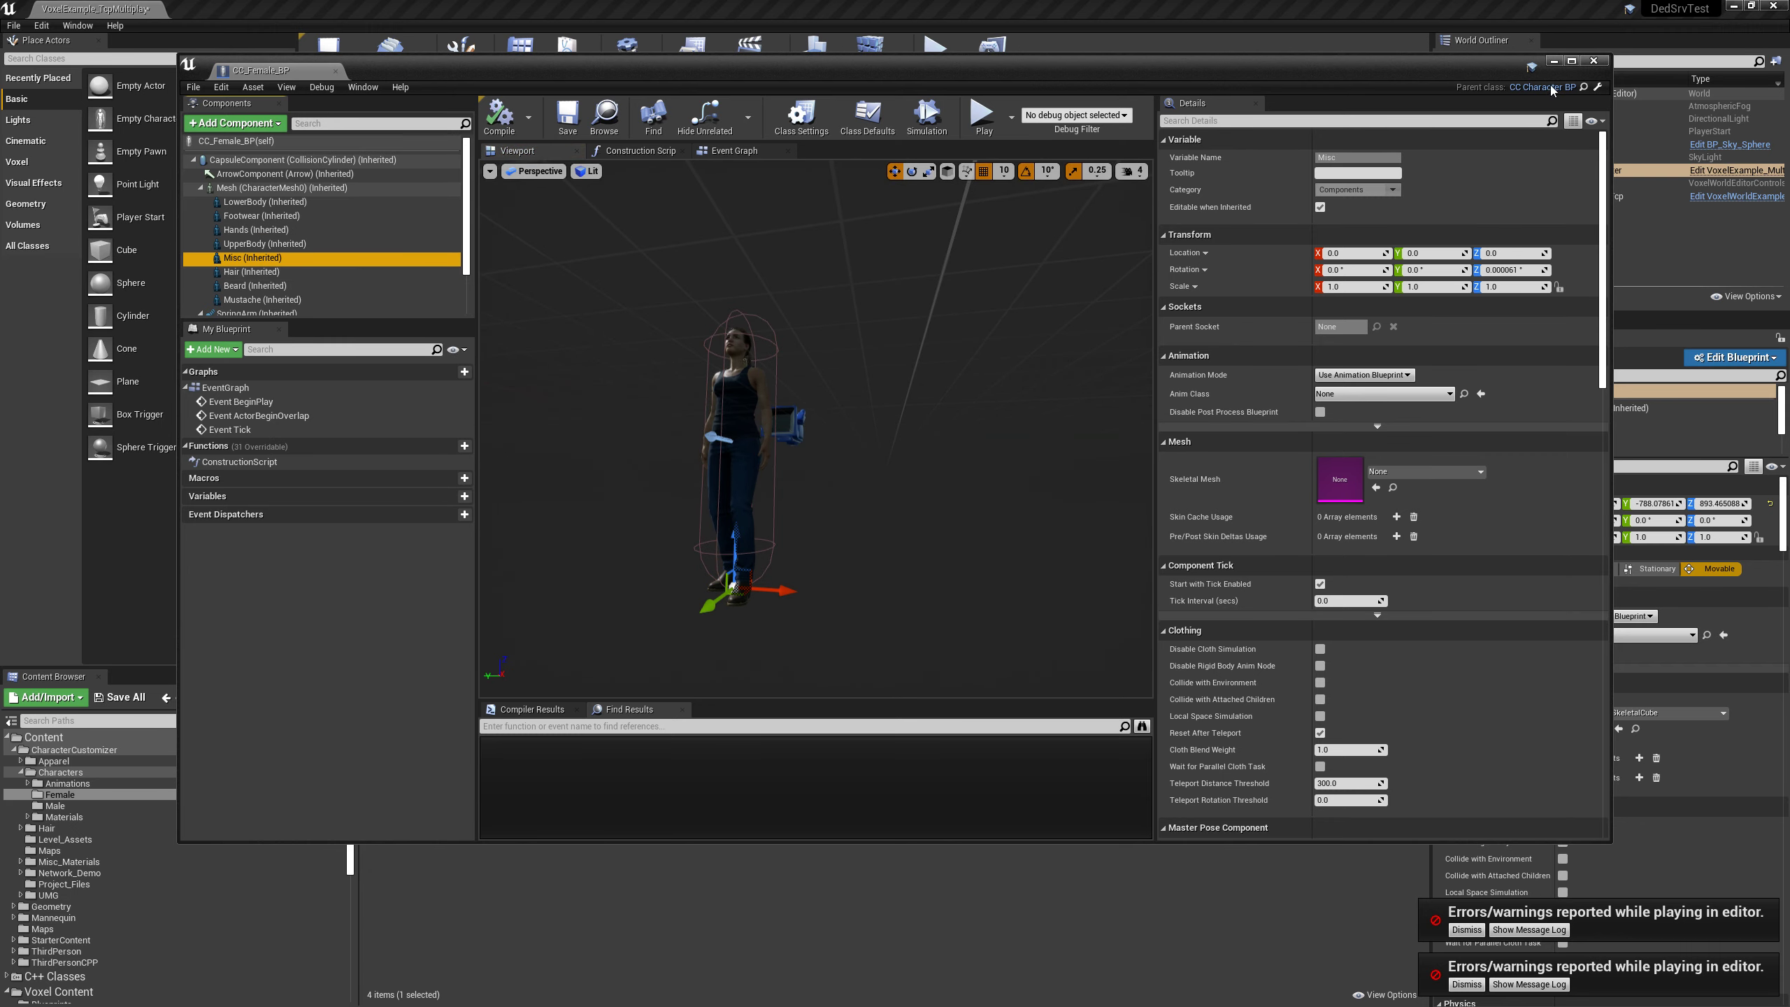
{"action": "left_click", "coordinate": [1592, 63]}
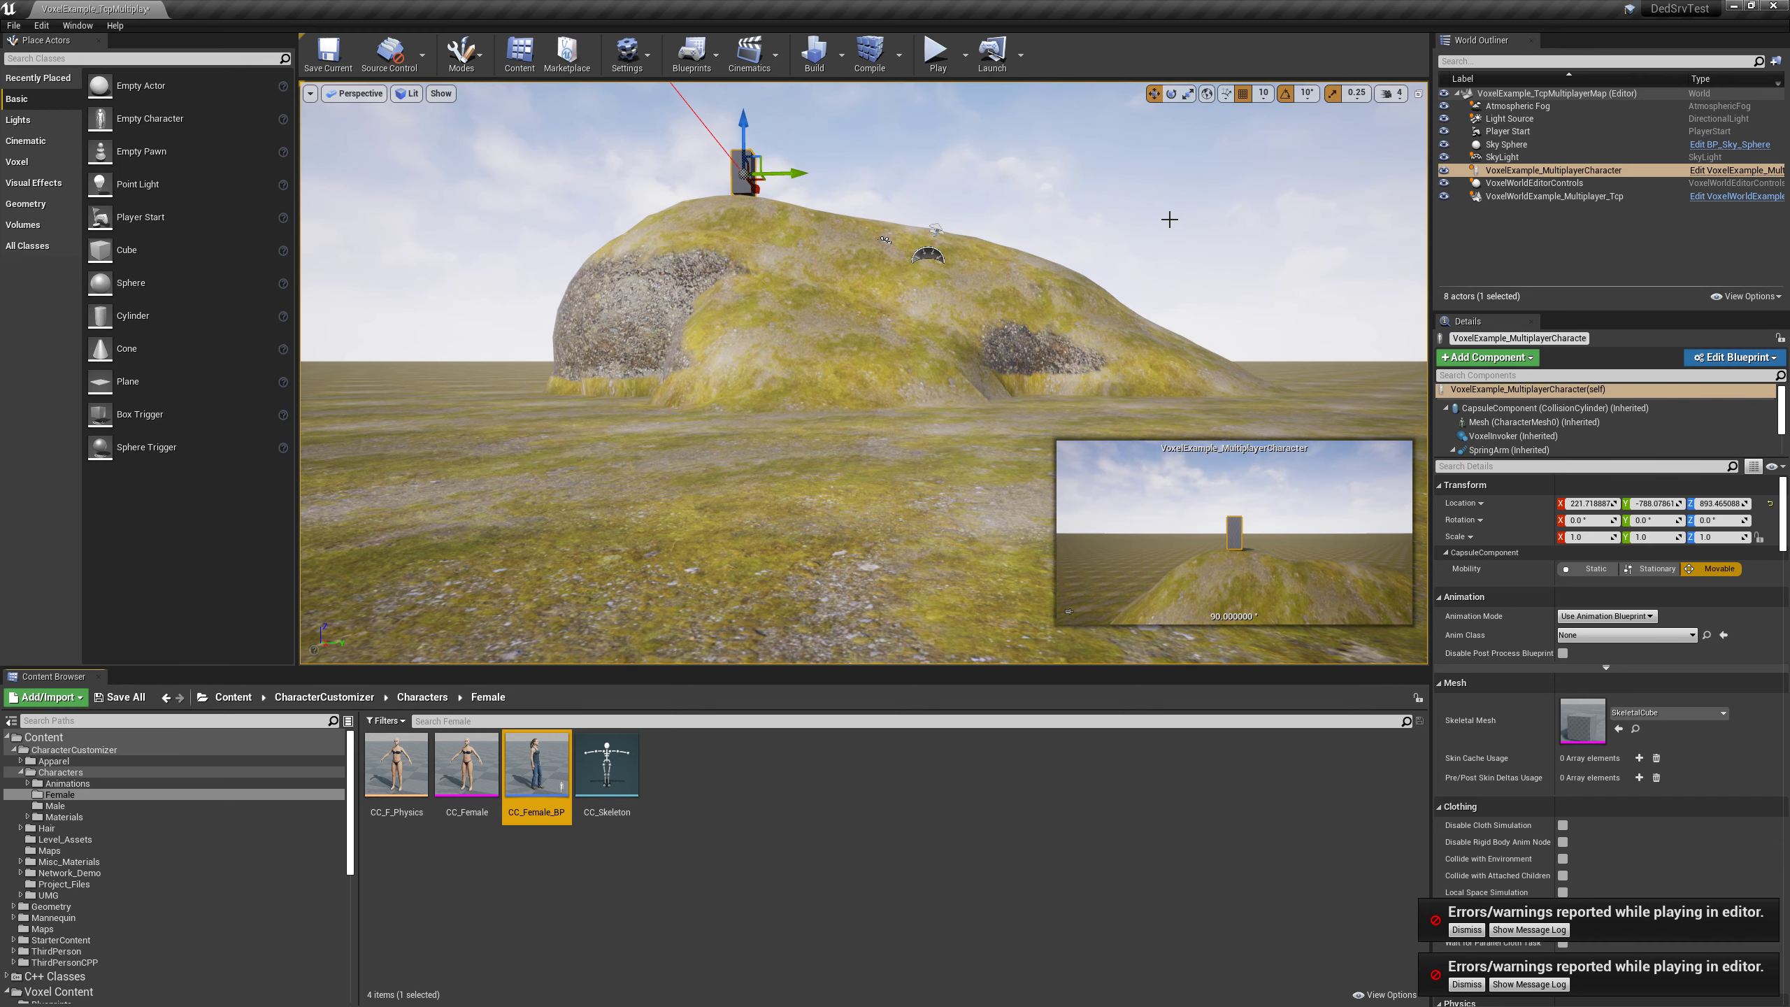
Switch to Discord, view the posted screenshot of the female character in the multiplayer channel, and return to Unreal Editor.
{"action": "key", "text": "alt+Tab"}
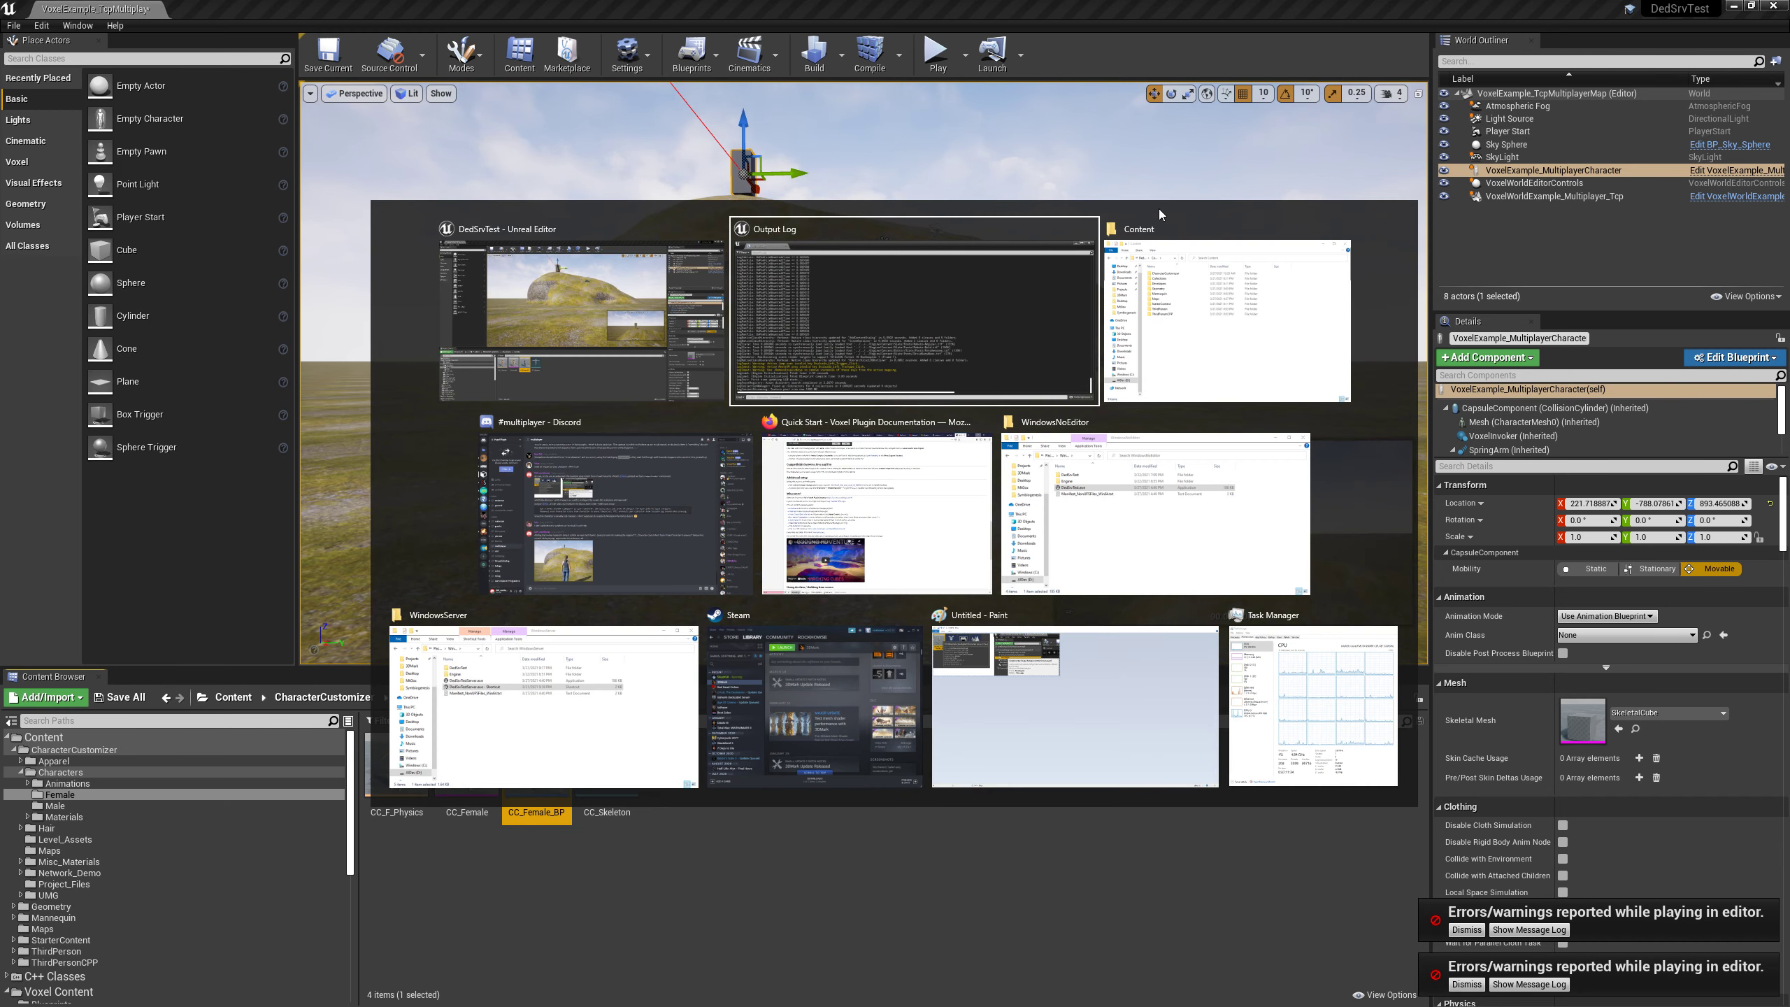
{"action": "key", "text": "alt+Tab"}
{"action": "key", "text": "alt+Tab"}
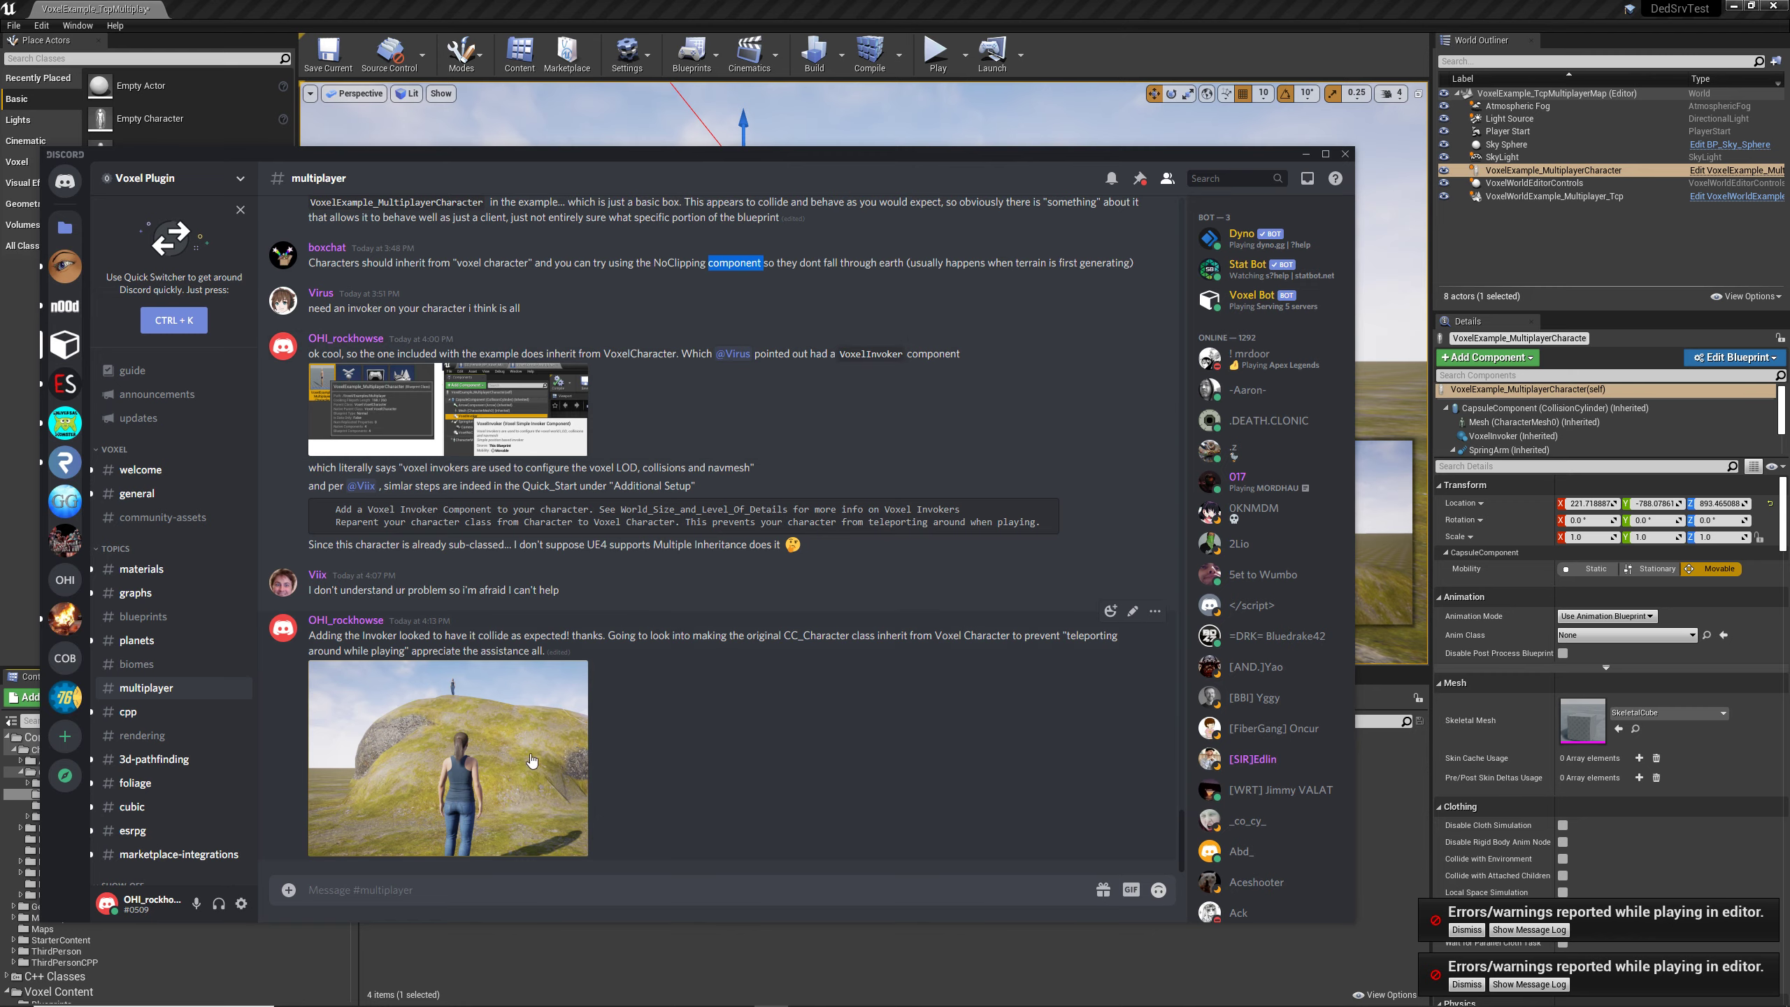
{"action": "left_click", "coordinate": [509, 725]}
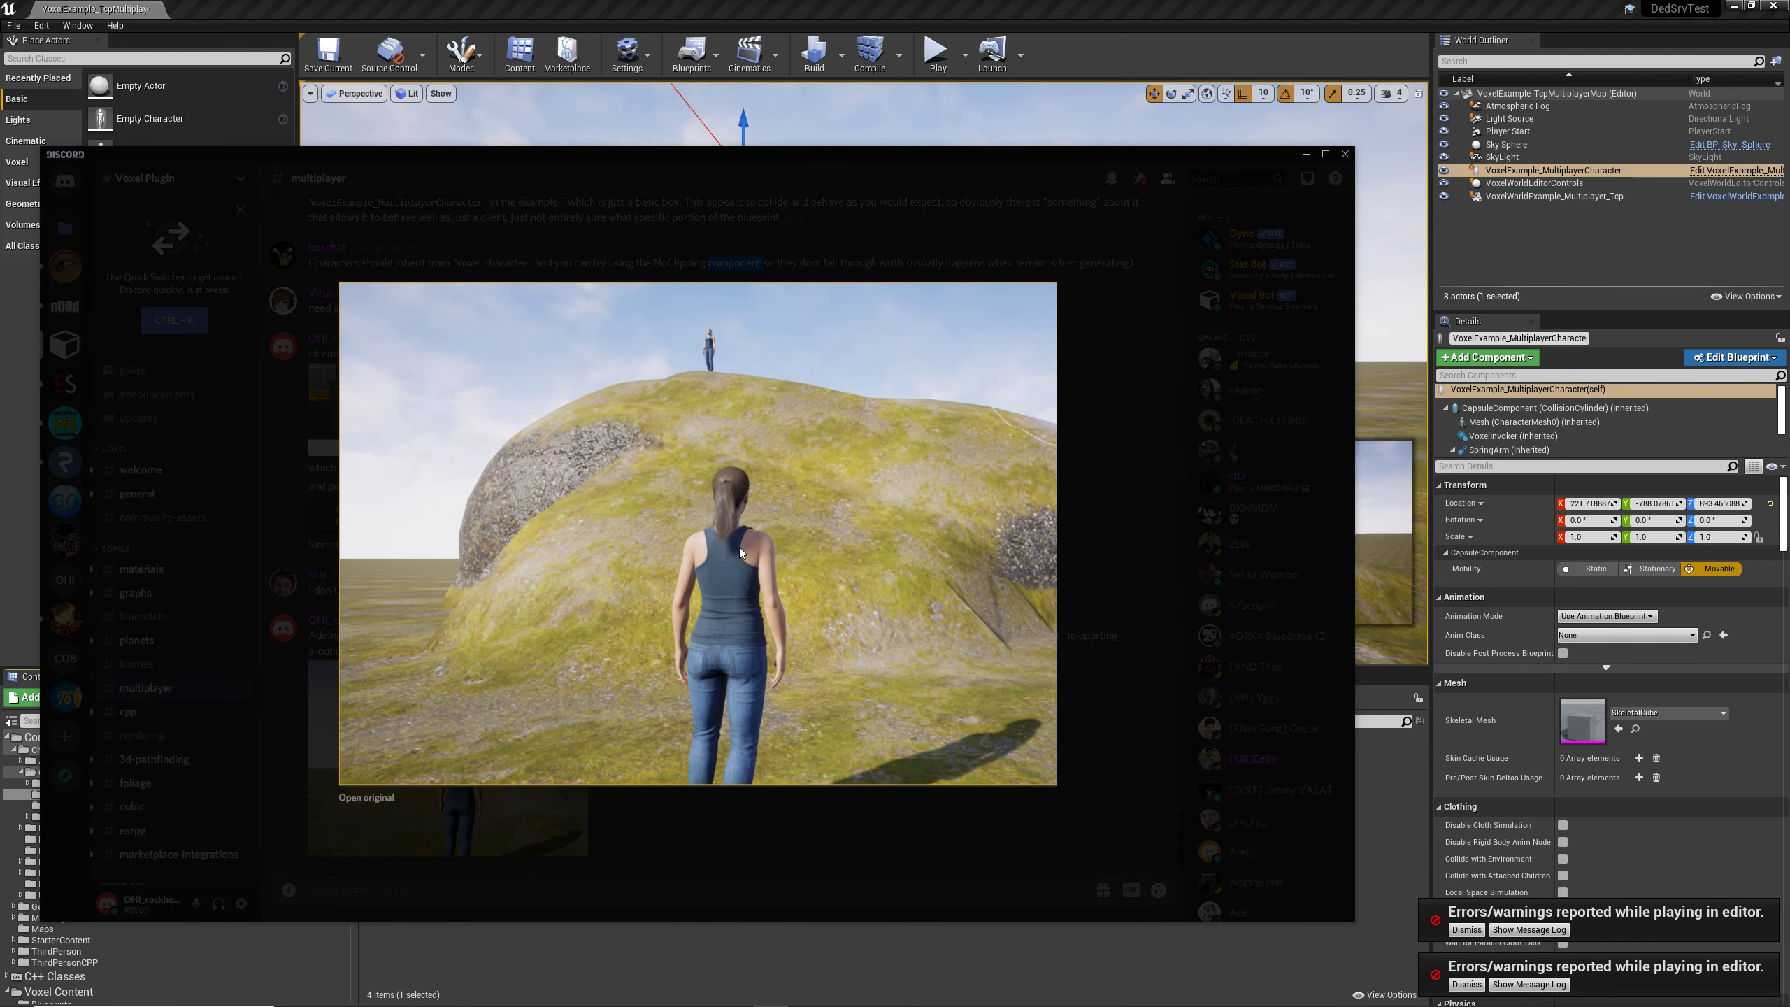
{"action": "left_click", "coordinate": [1106, 429]}
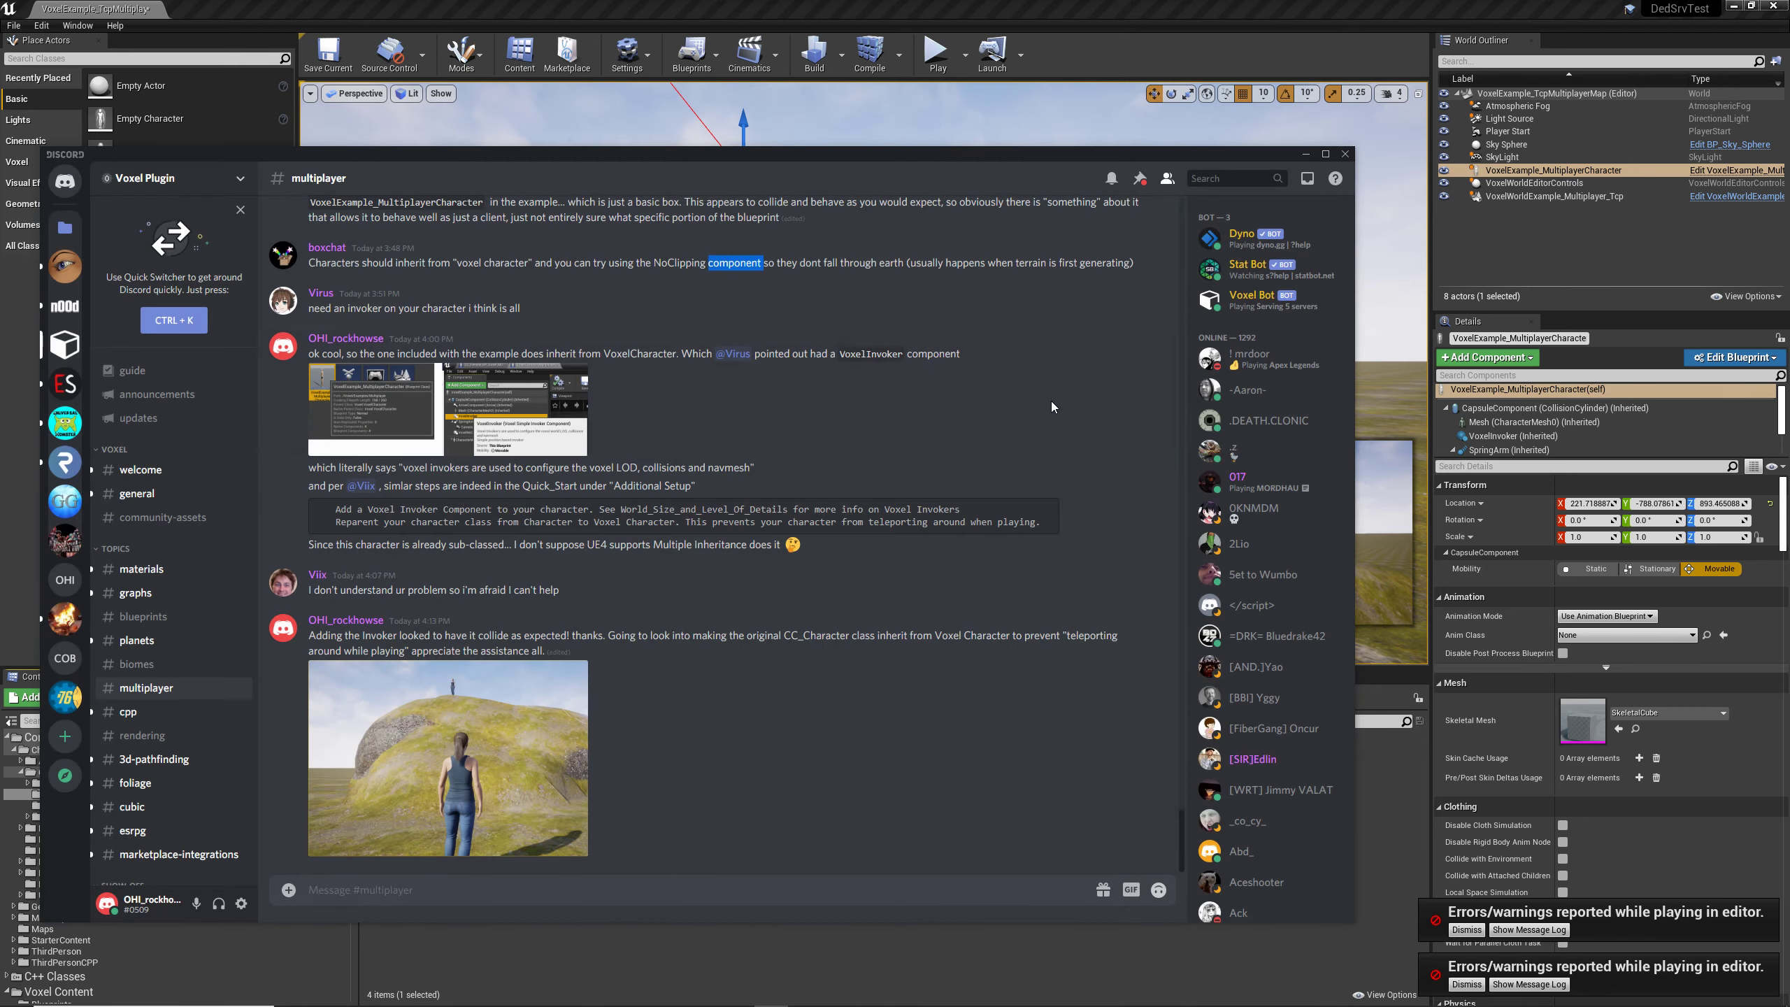
{"action": "left_click", "coordinate": [1162, 9]}
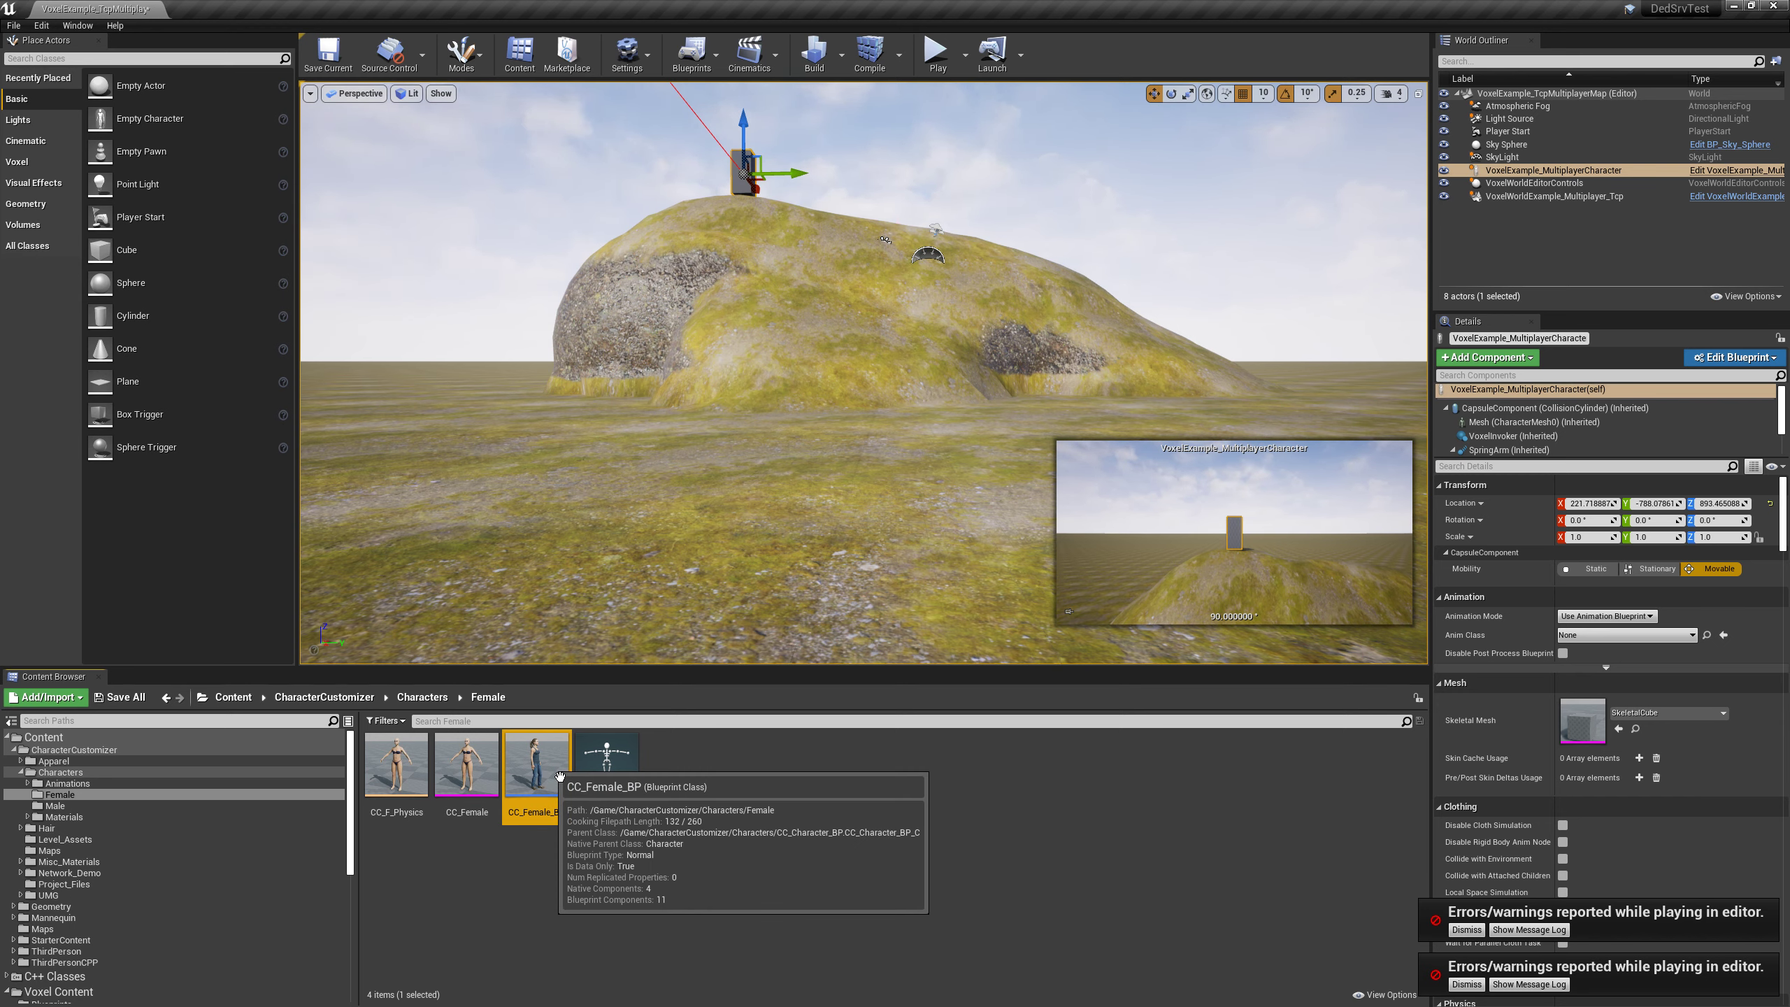
Replace the VoxelExample_MultiplayerCharacter on the hilltop with a CC_Female_BP instance rotated 180° about the vertical axis.
{"action": "right_click", "coordinate": [1530, 173]}
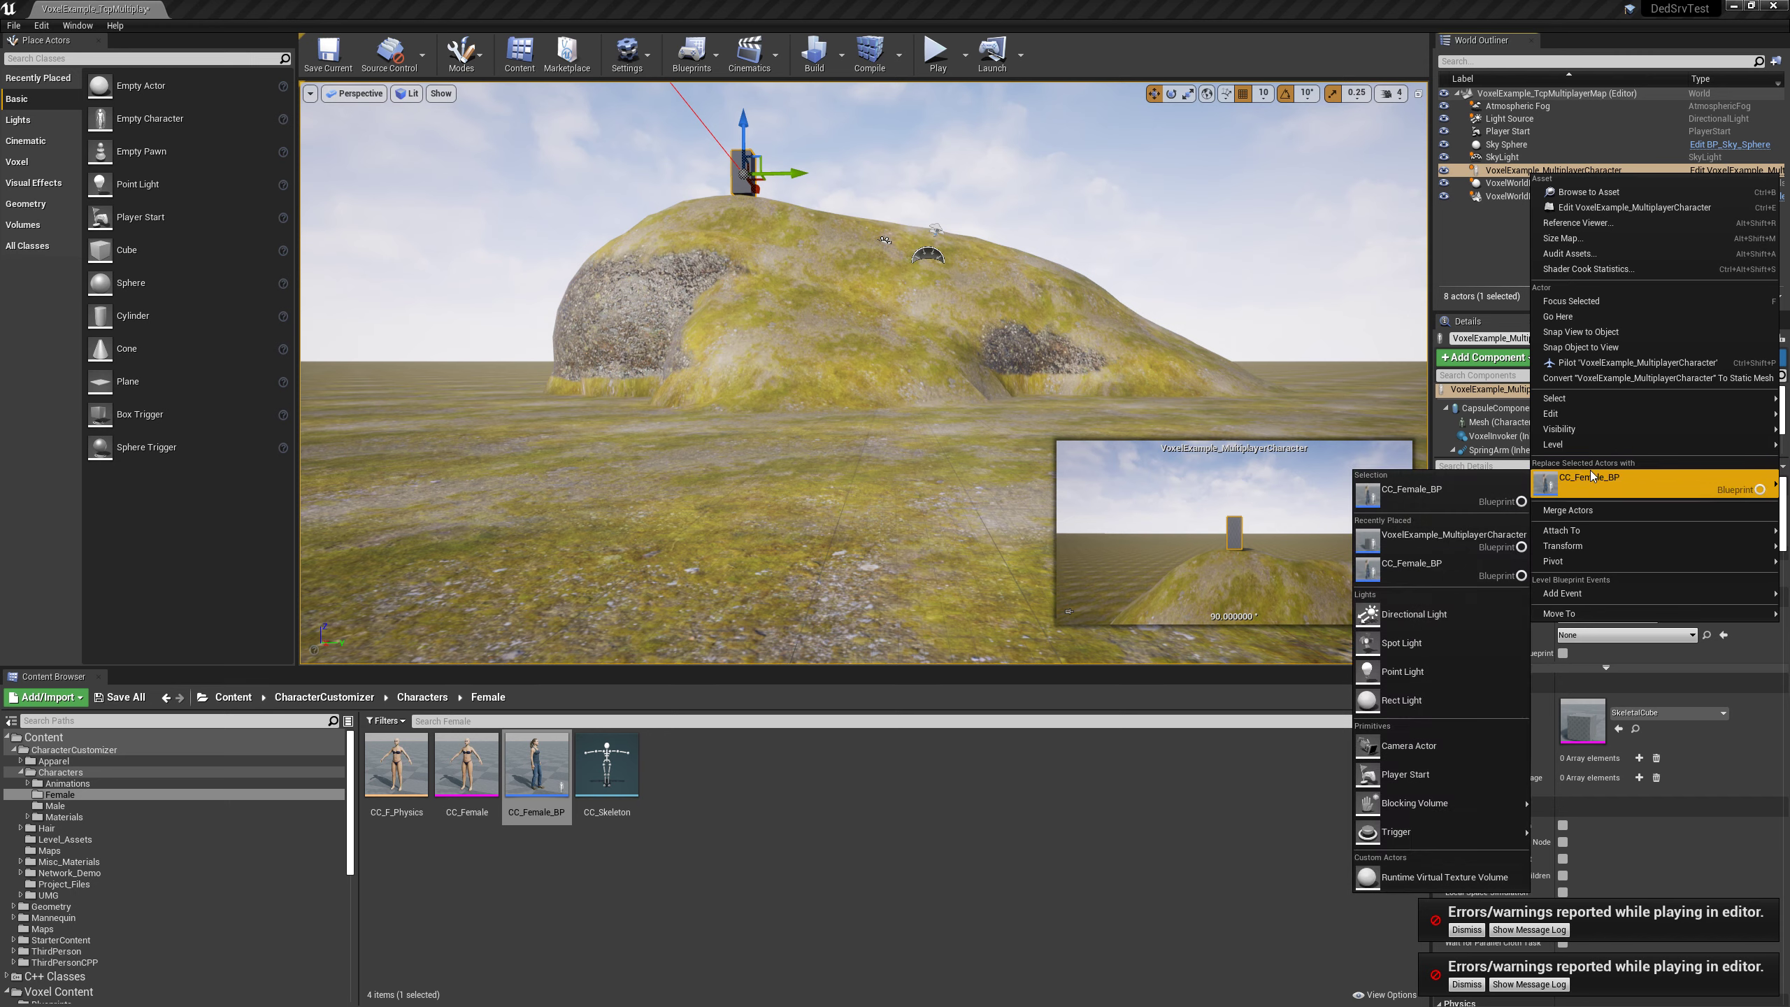
{"action": "left_click", "coordinate": [1495, 175]}
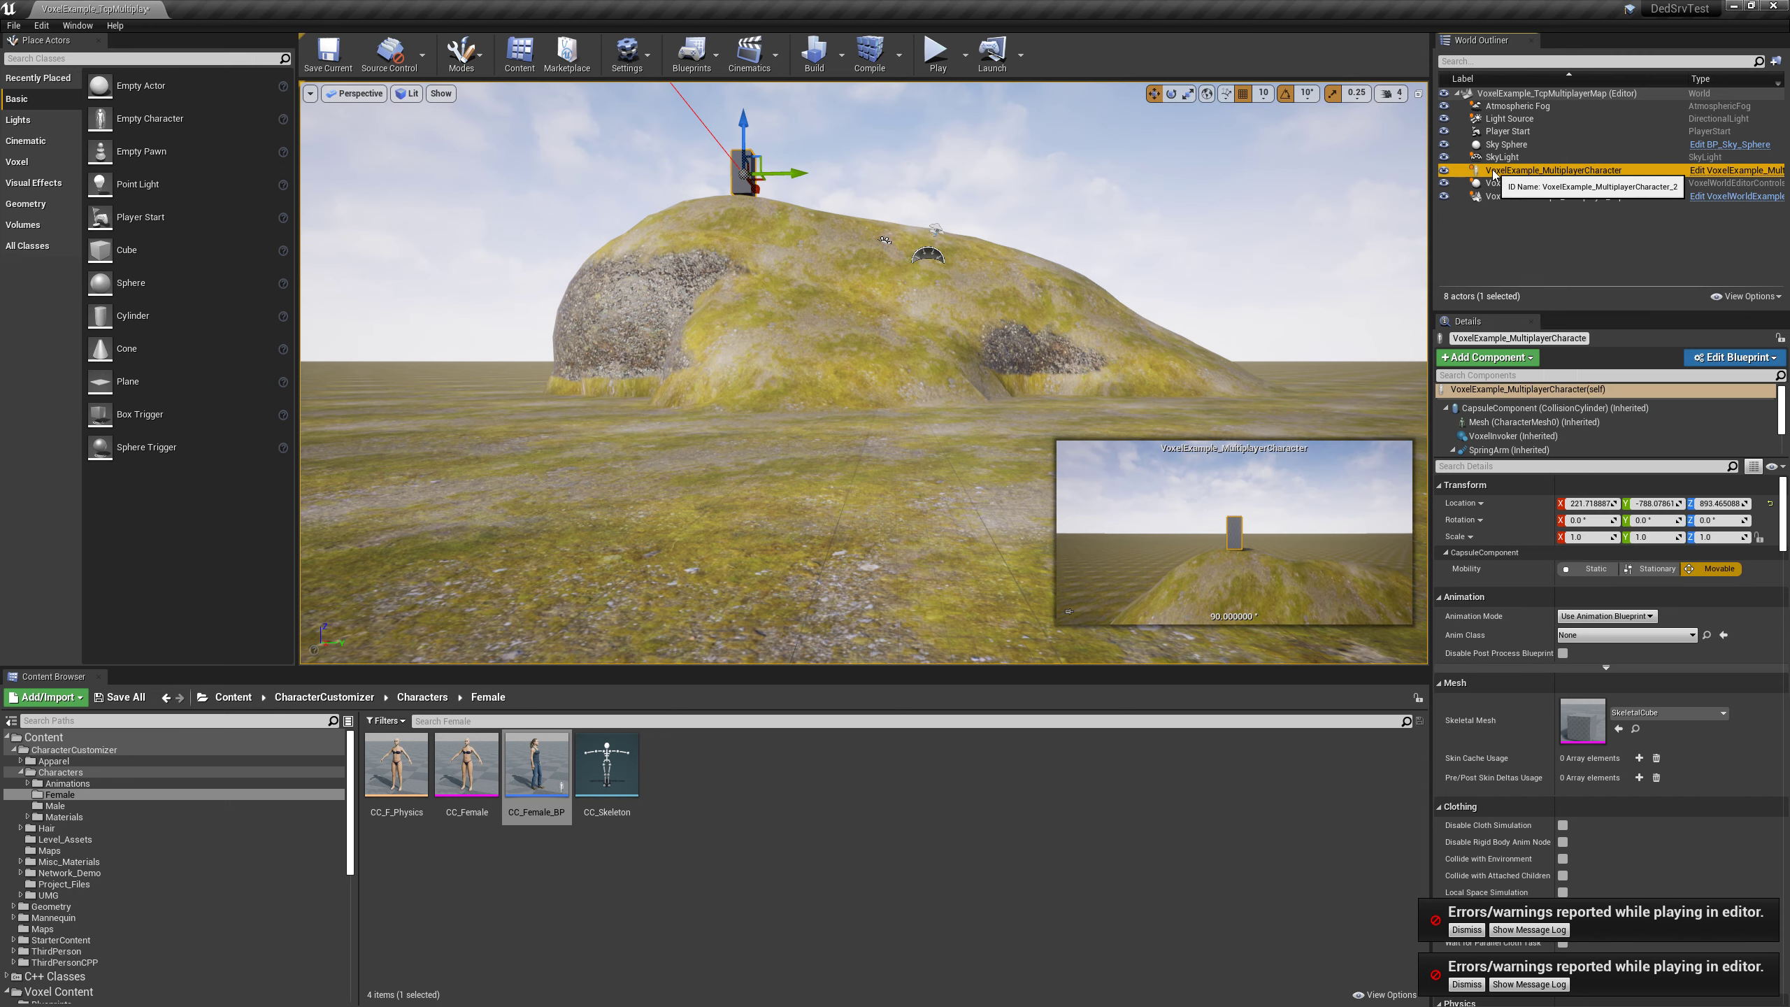
{"action": "double_click", "coordinate": [1494, 175]}
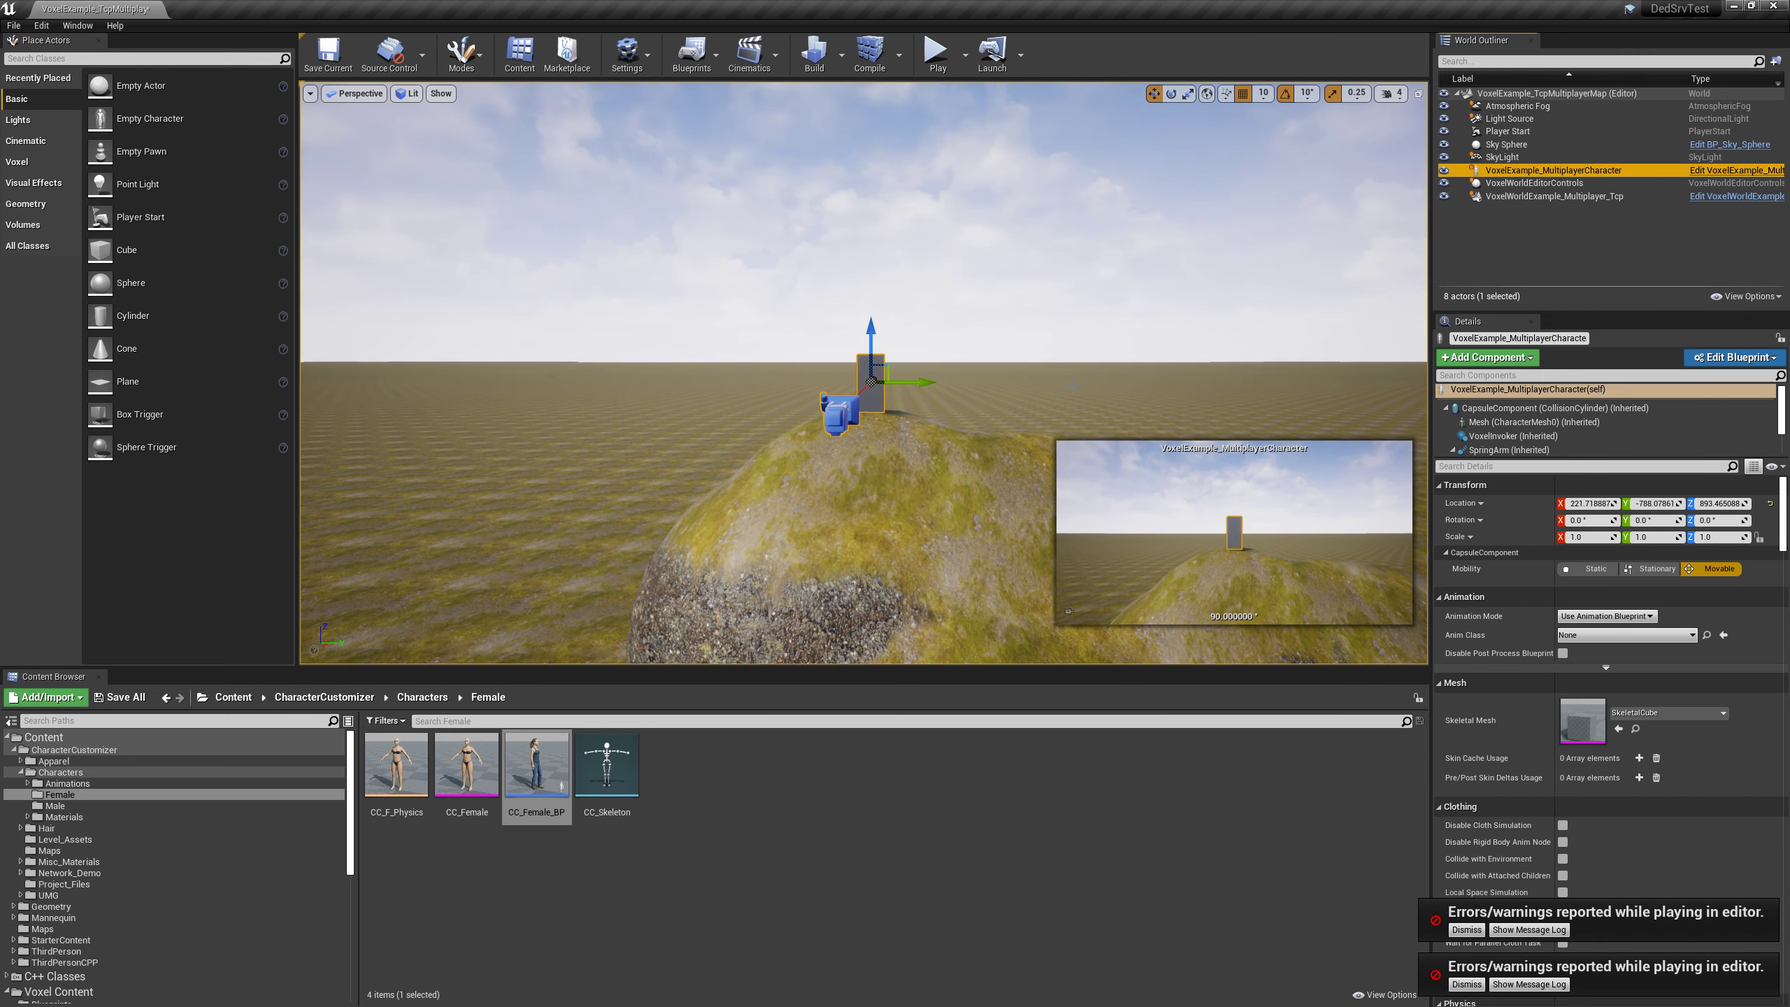
{"action": "key", "text": "Delete"}
{"action": "left_click_drag", "start_coordinate": [547, 765], "coordinate": [878, 395]}
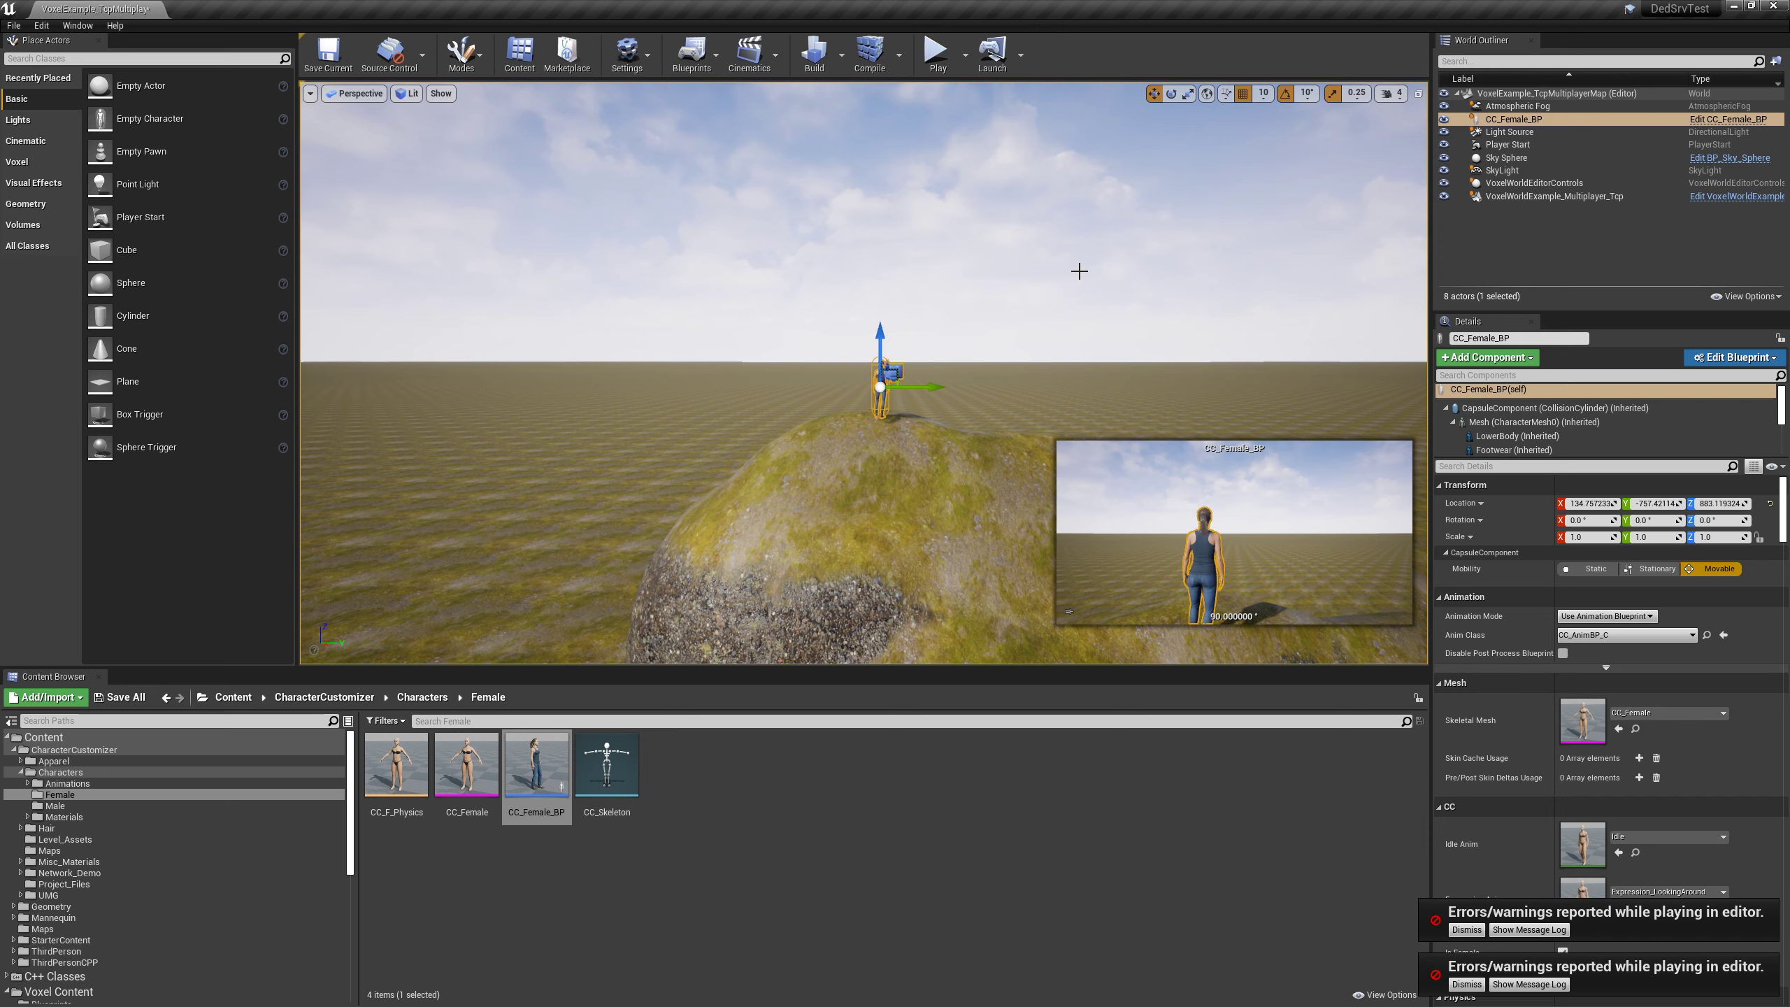
{"action": "left_click", "coordinate": [1172, 95]}
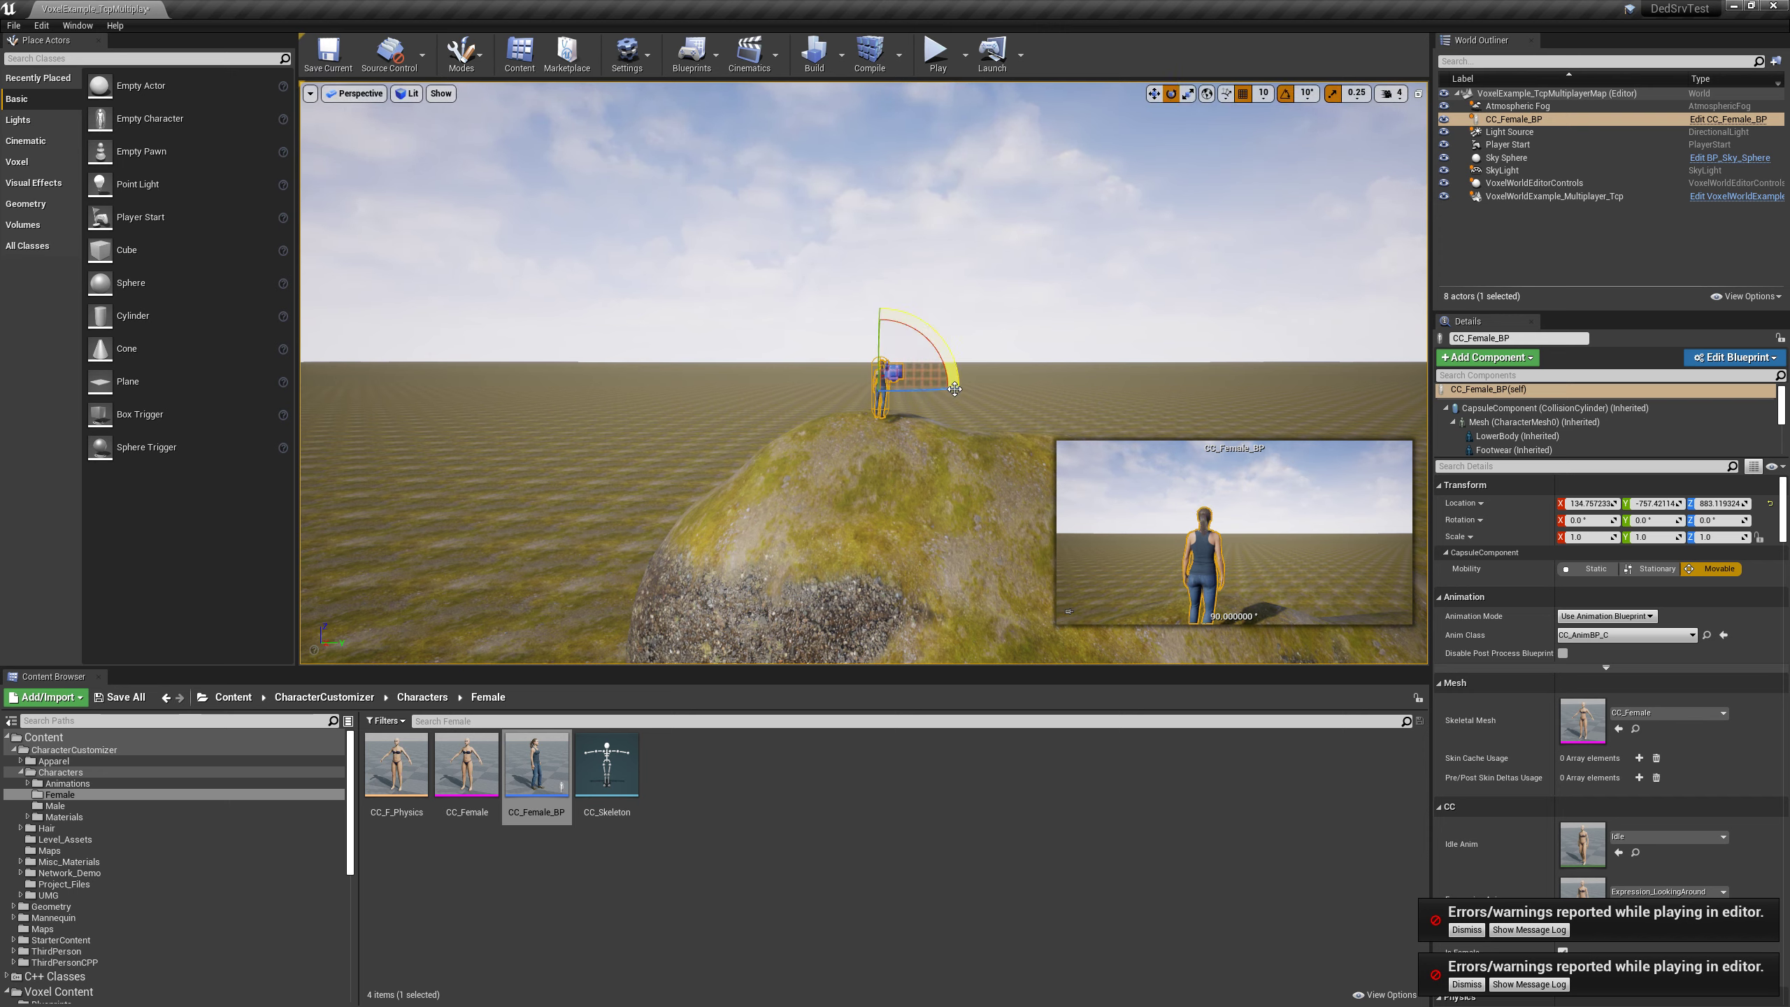
{"action": "left_click_drag", "start_coordinate": [916, 389], "coordinate": [762, 391]}
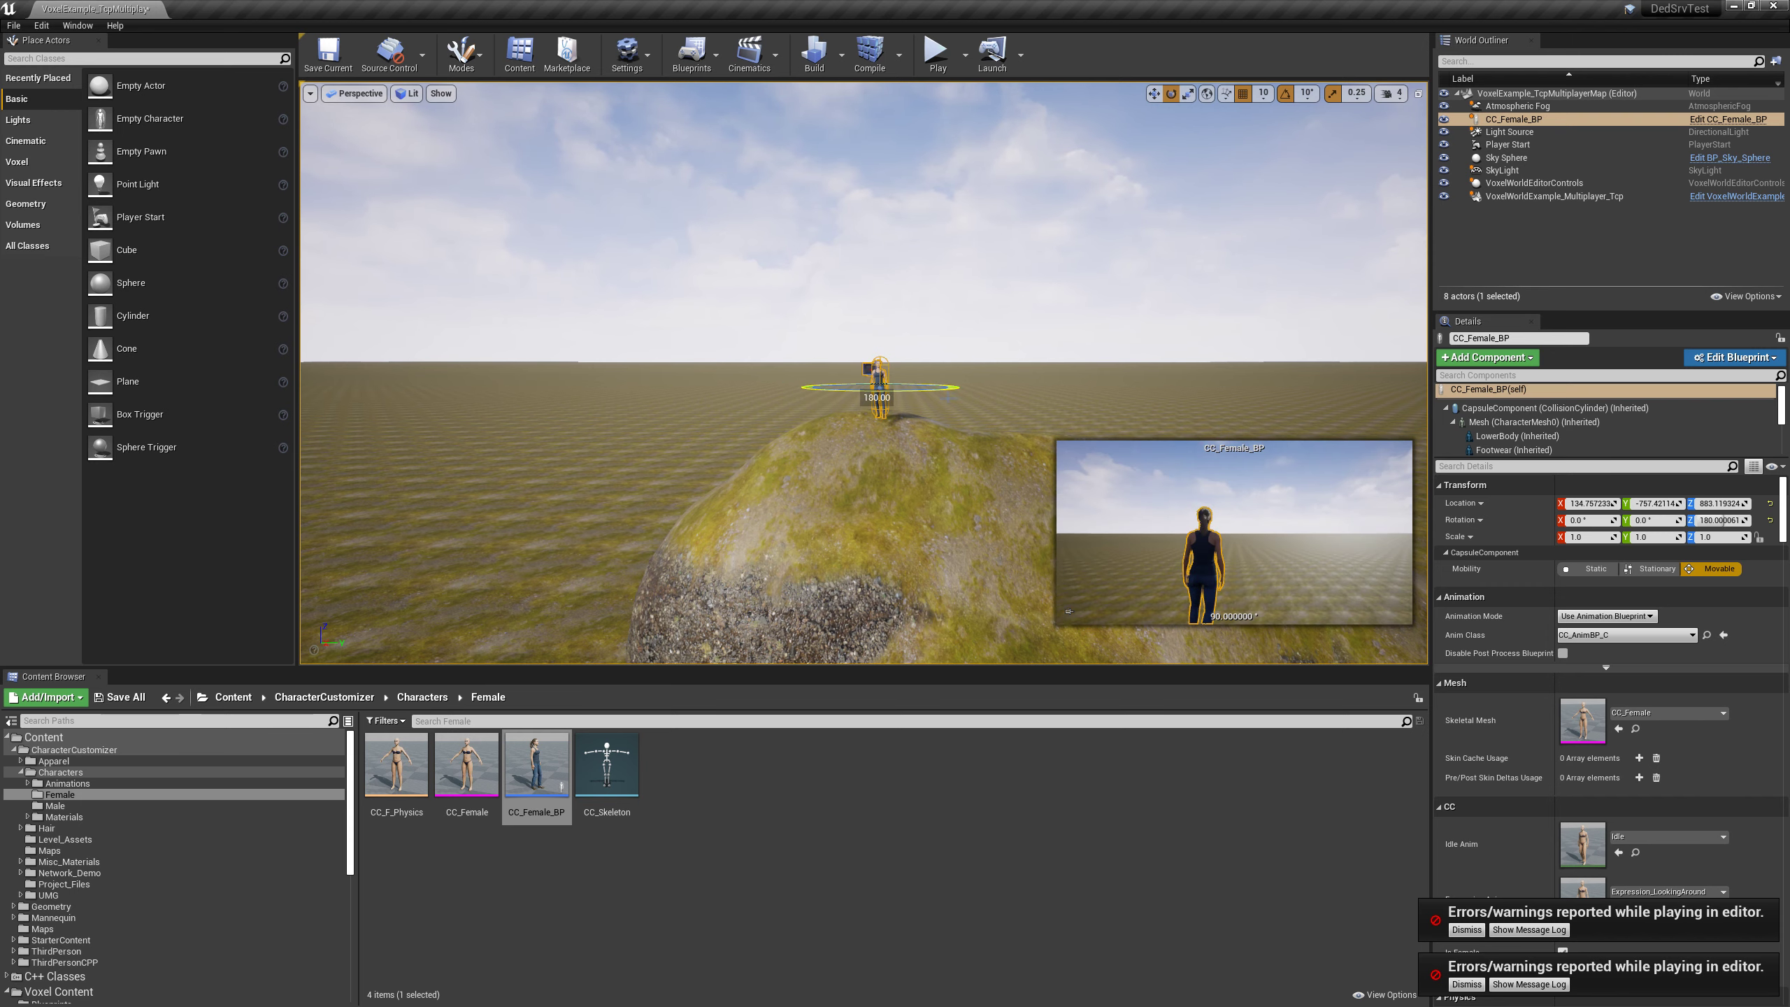
Play-test the level briefly with the female character placed on the hill, and stop the session.
{"action": "left_click", "coordinate": [937, 57]}
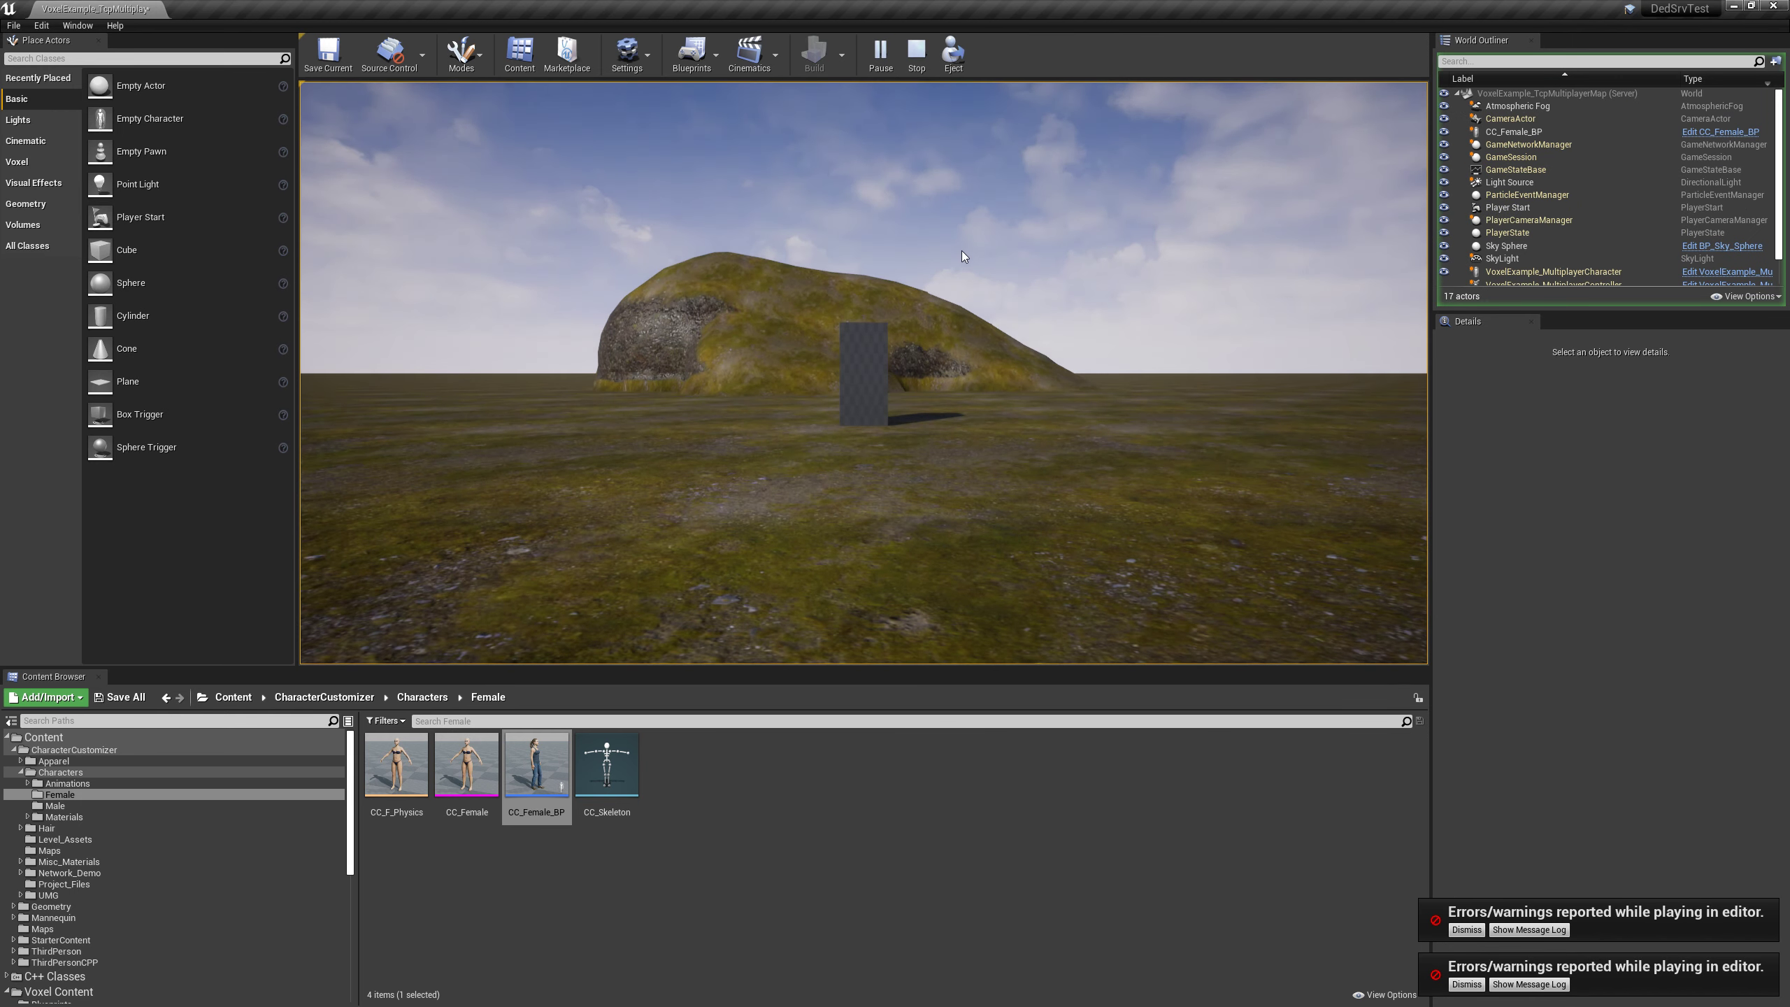
{"action": "left_click", "coordinate": [915, 57]}
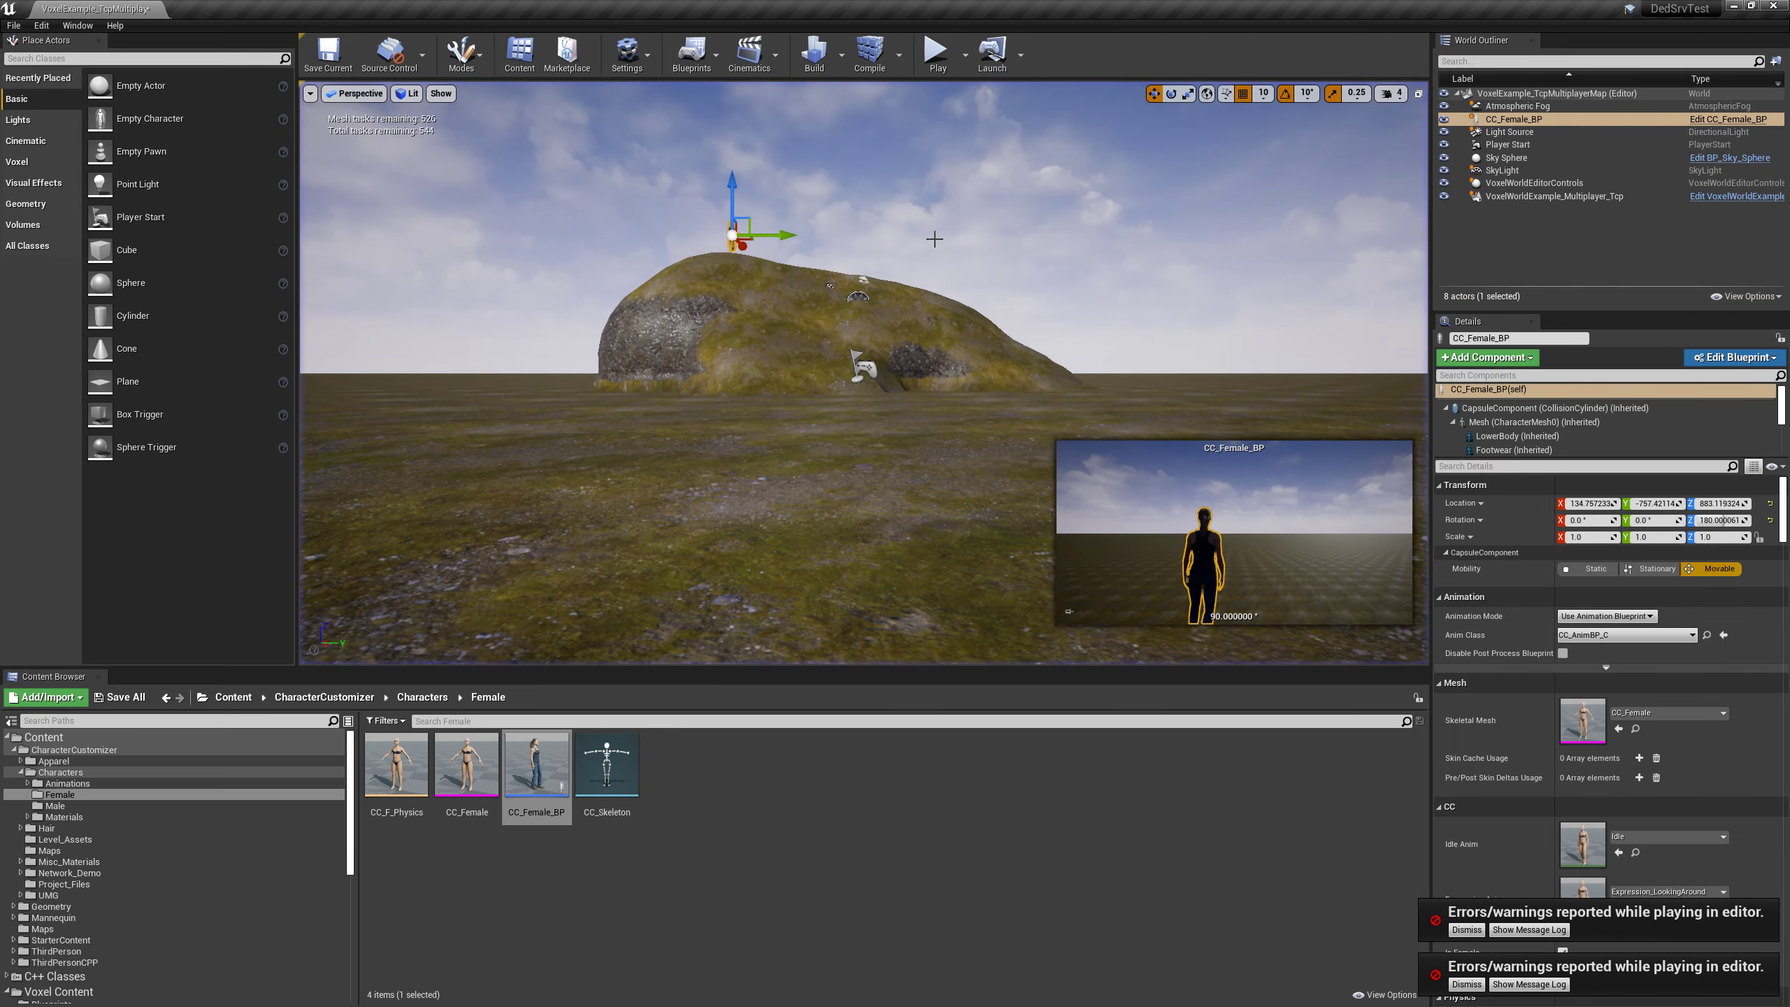
{"action": "key", "text": "w"}
{"action": "mouse_move", "coordinate": [956, 228]}
{"action": "right_mouse_down"}
{"action": "mouse_move", "coordinate": [970, 245]}
{"action": "mouse_move", "coordinate": [956, 229]}
{"action": "right_mouse_up"}
{"action": "key", "text": "s"}
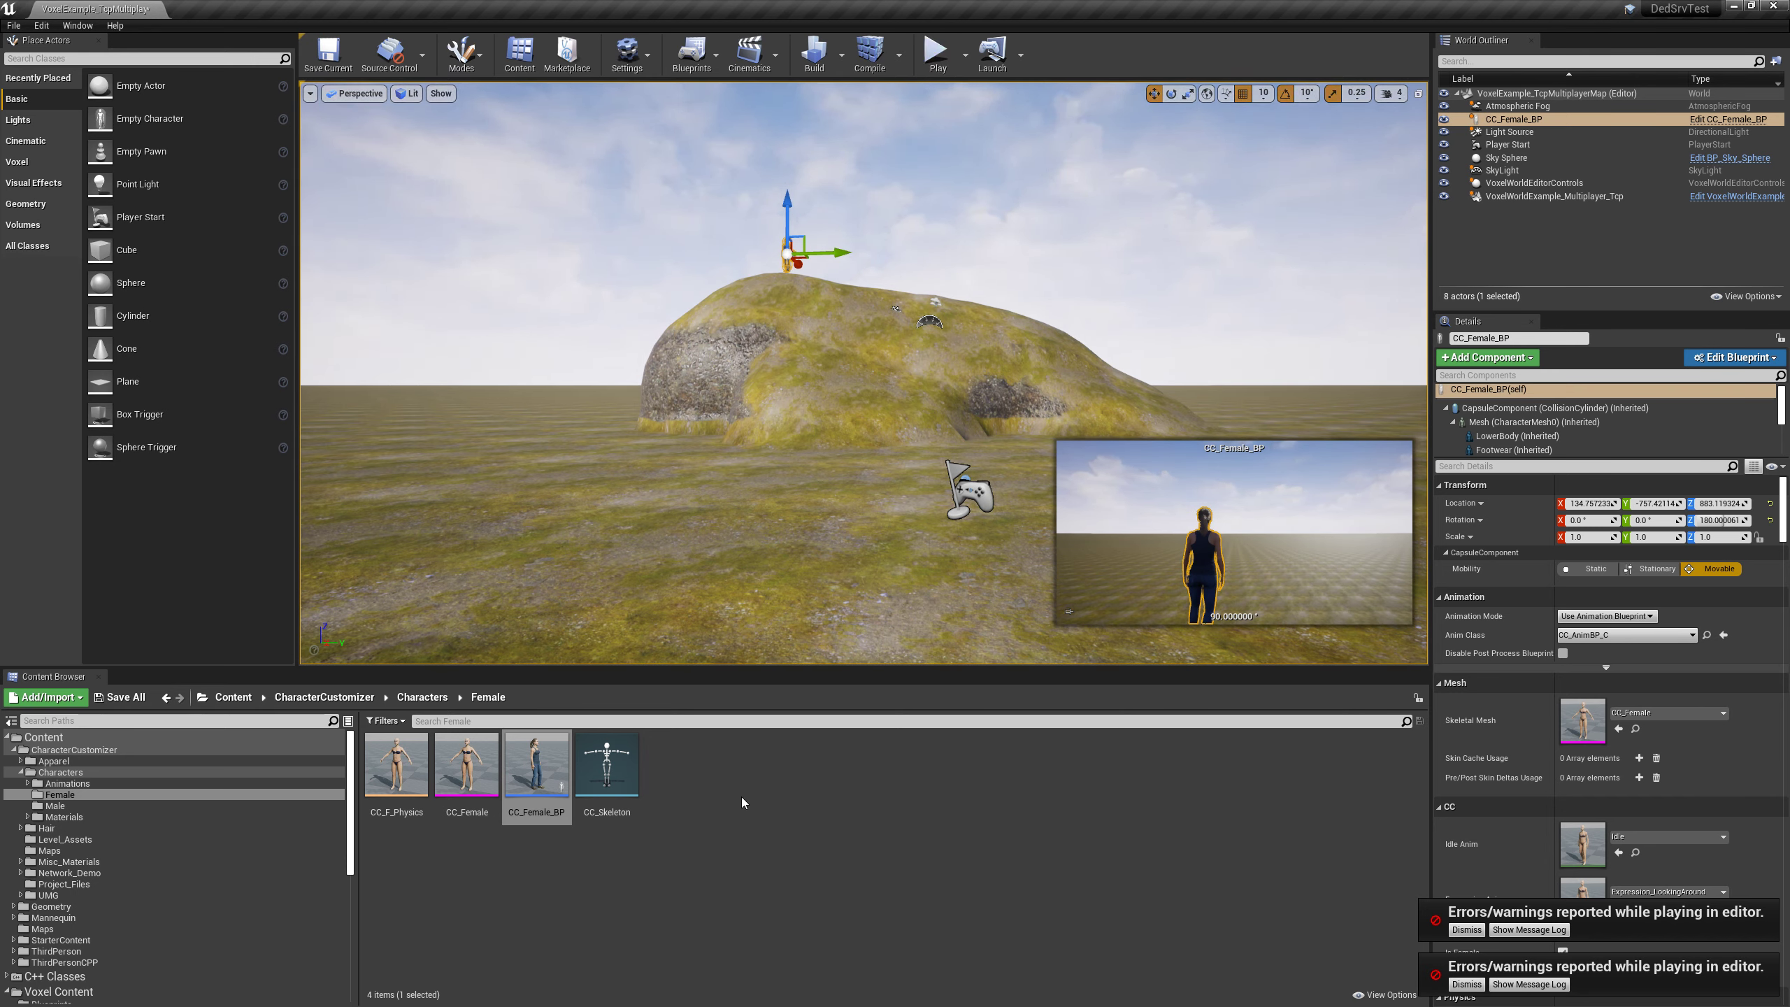
Create a child blueprint of CC_Female_BP named CC_Female_BP_Voxel_Multiplayer, and force-delete it.
{"action": "mouse_move", "coordinate": [550, 774]}
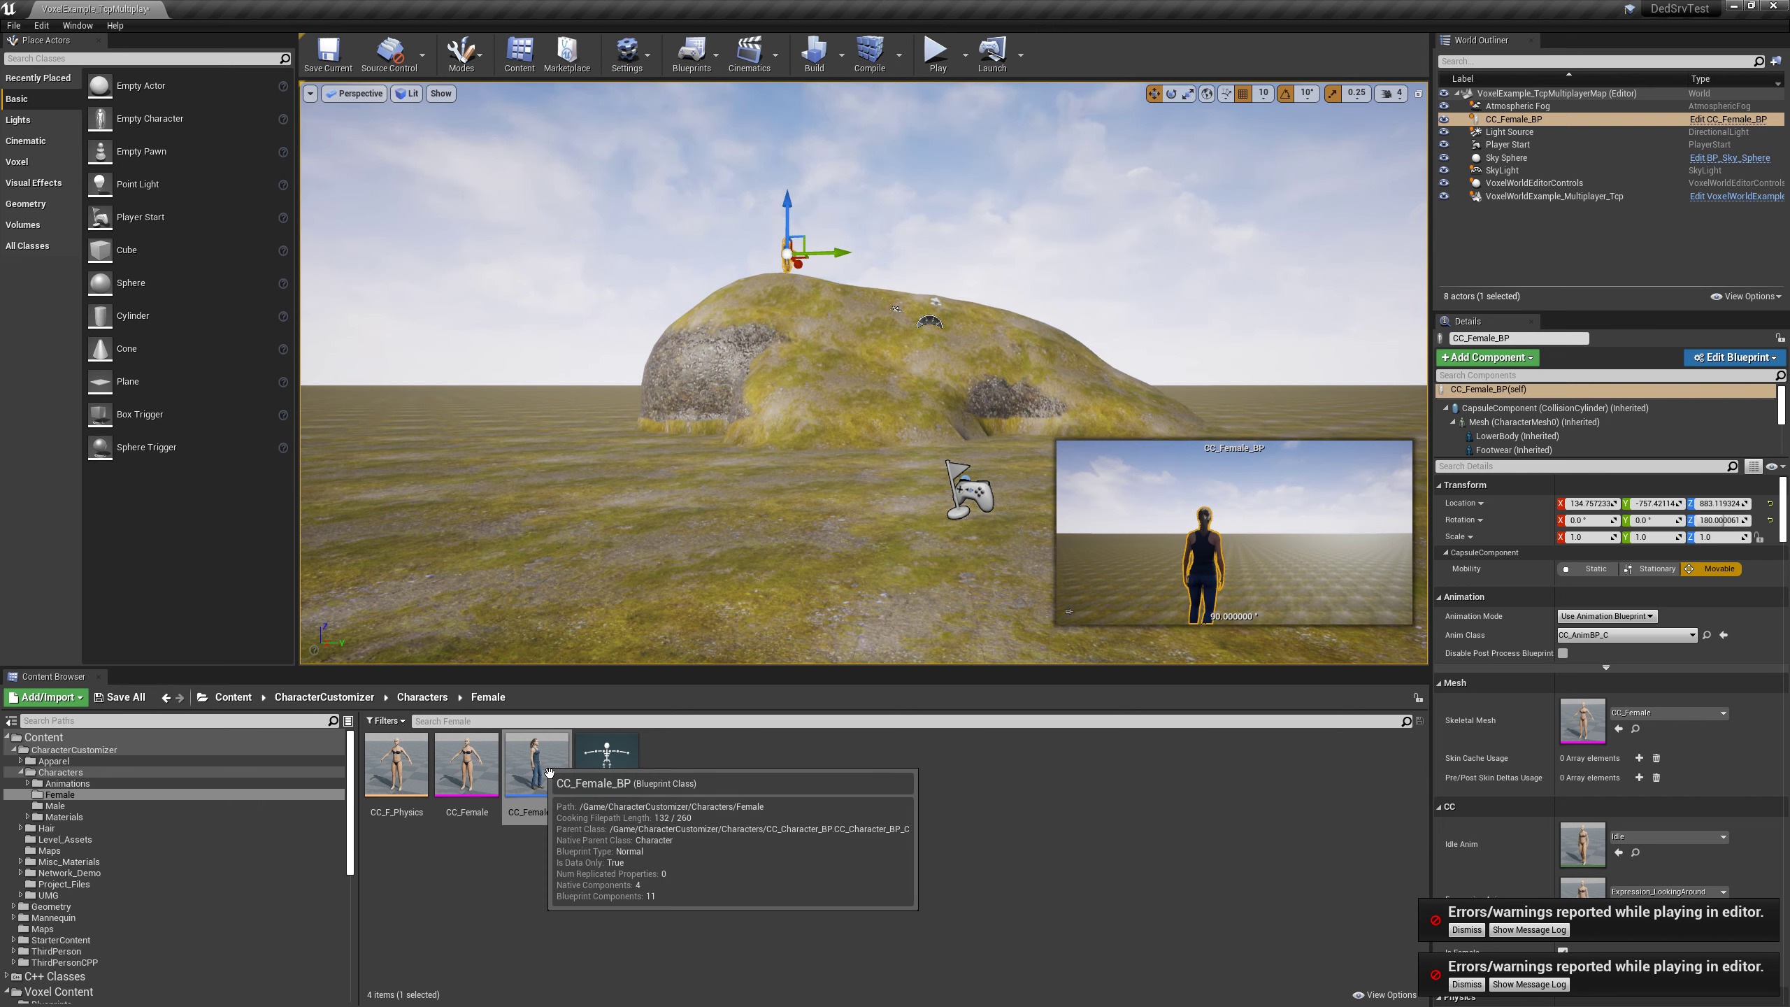
{"action": "right_click", "coordinate": [550, 773]}
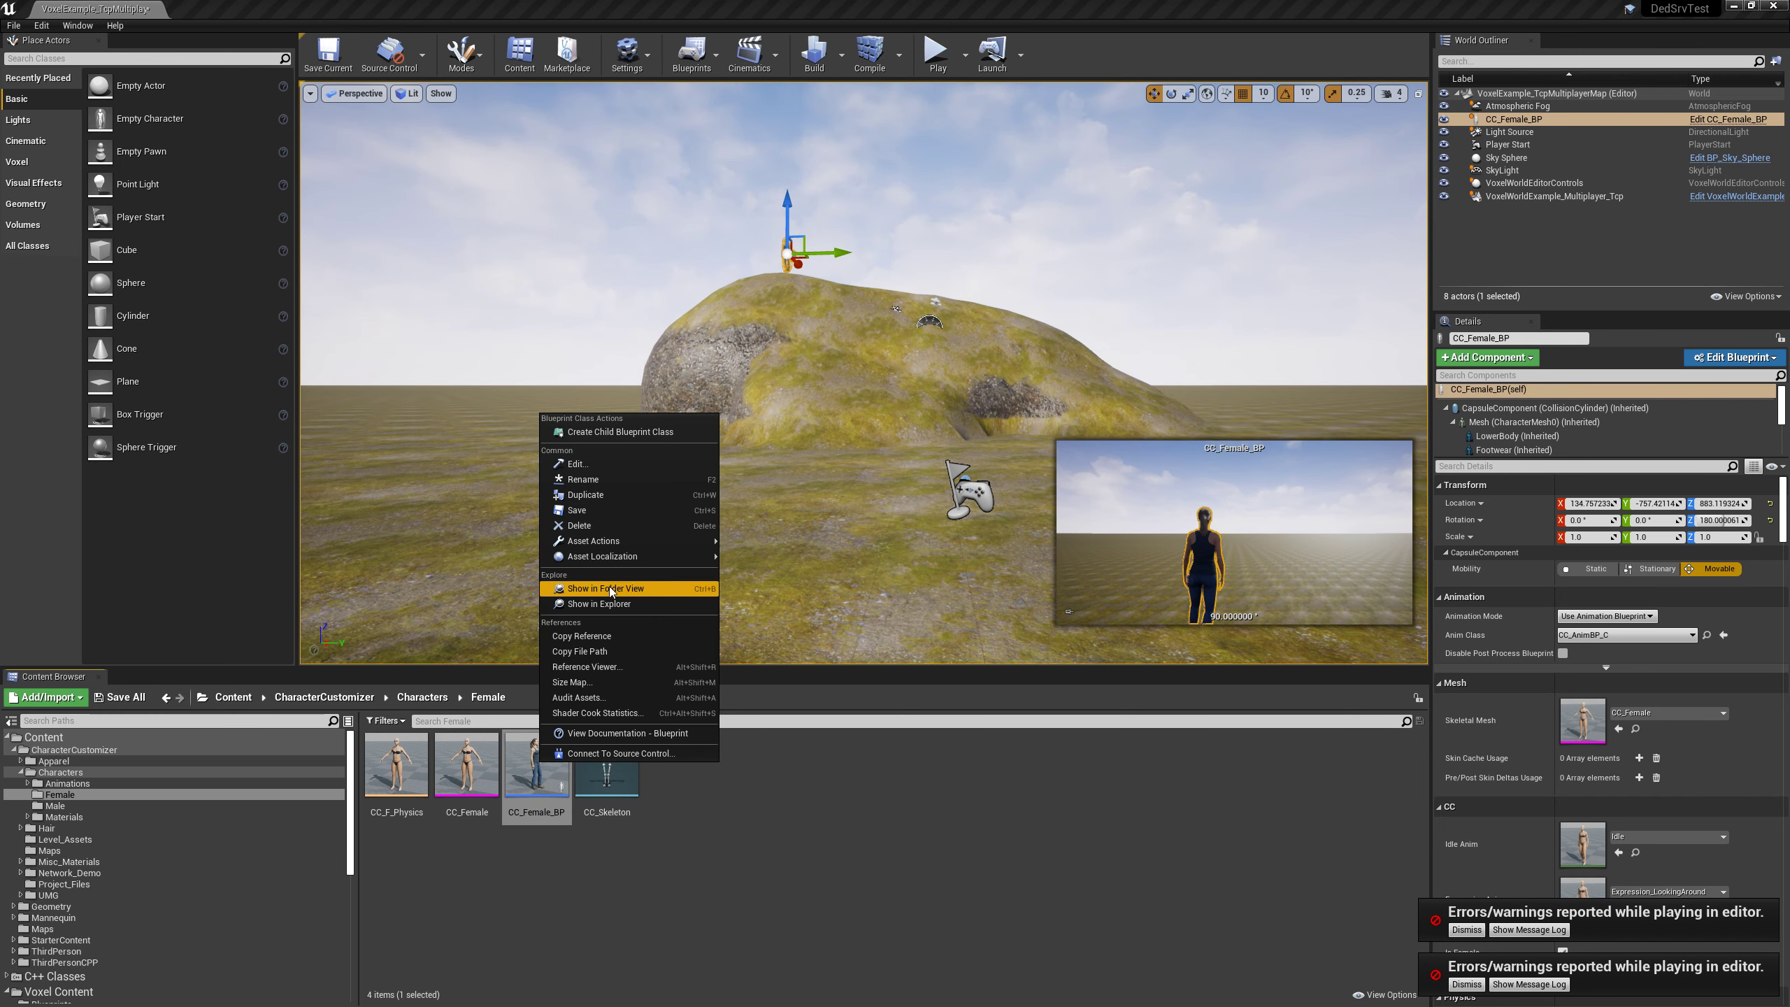
{"action": "left_click", "coordinate": [601, 432]}
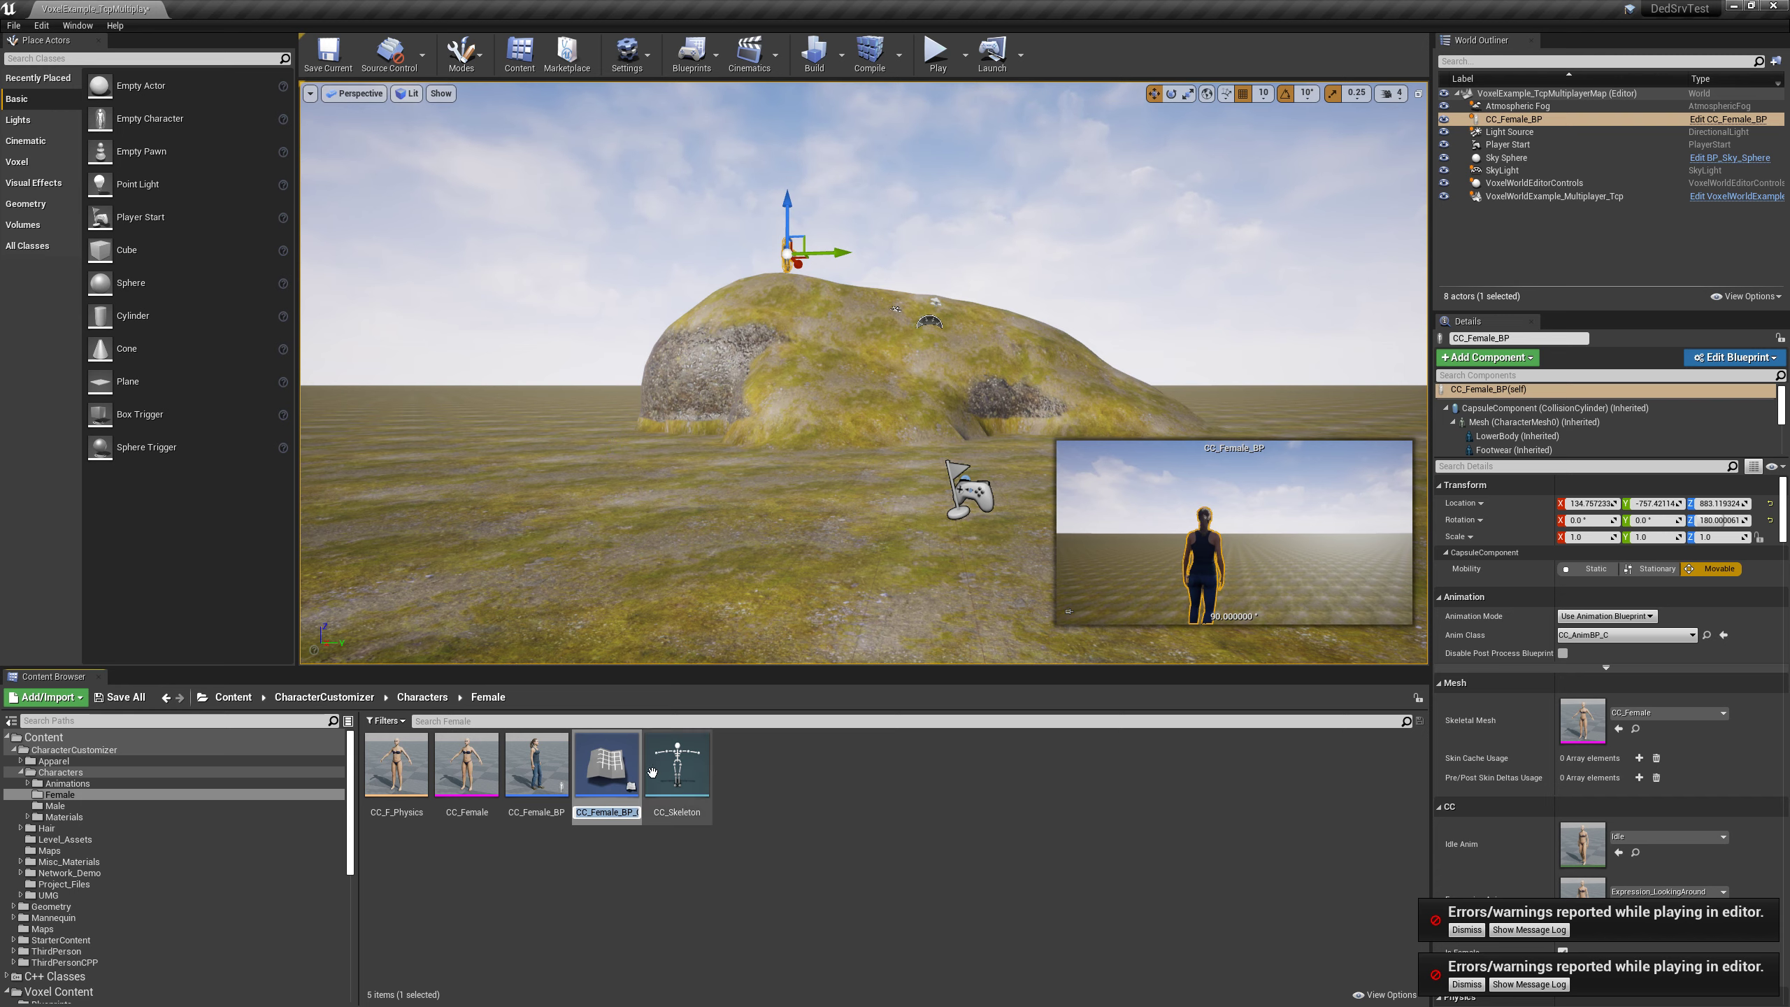
{"action": "left_click", "coordinate": [638, 814]}
{"action": "key", "text": "shift+End"}
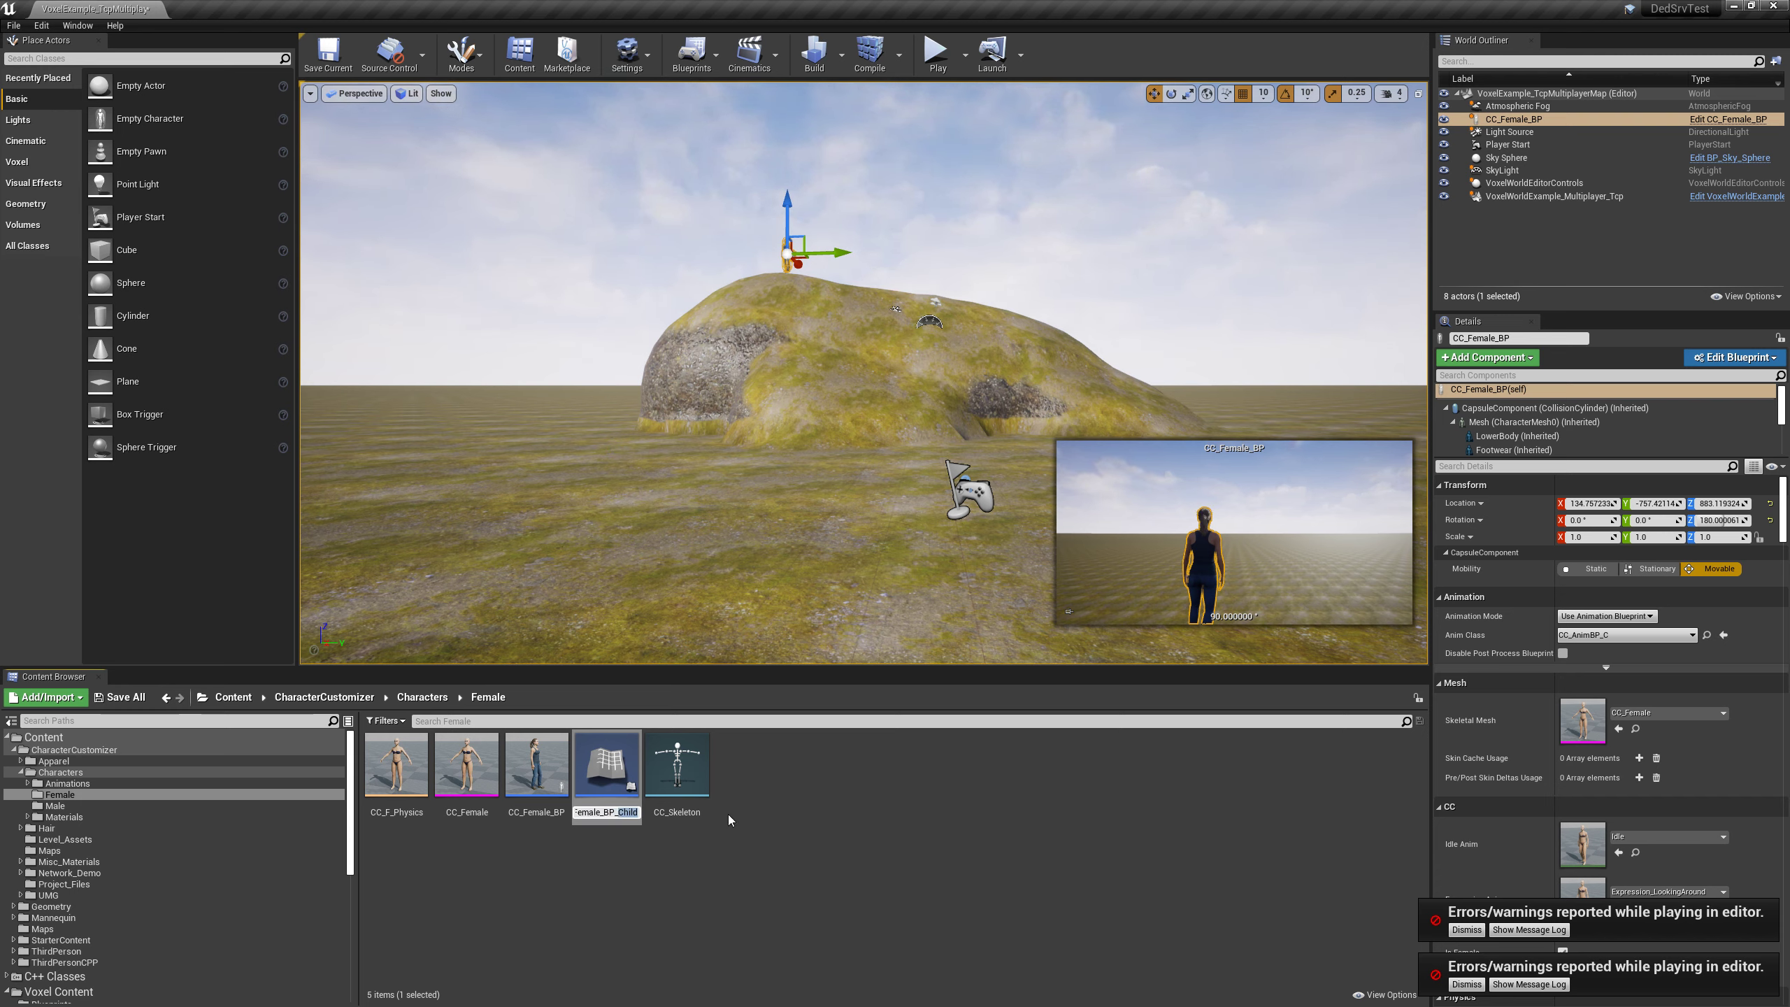
{"action": "type", "text": "Voxel"}
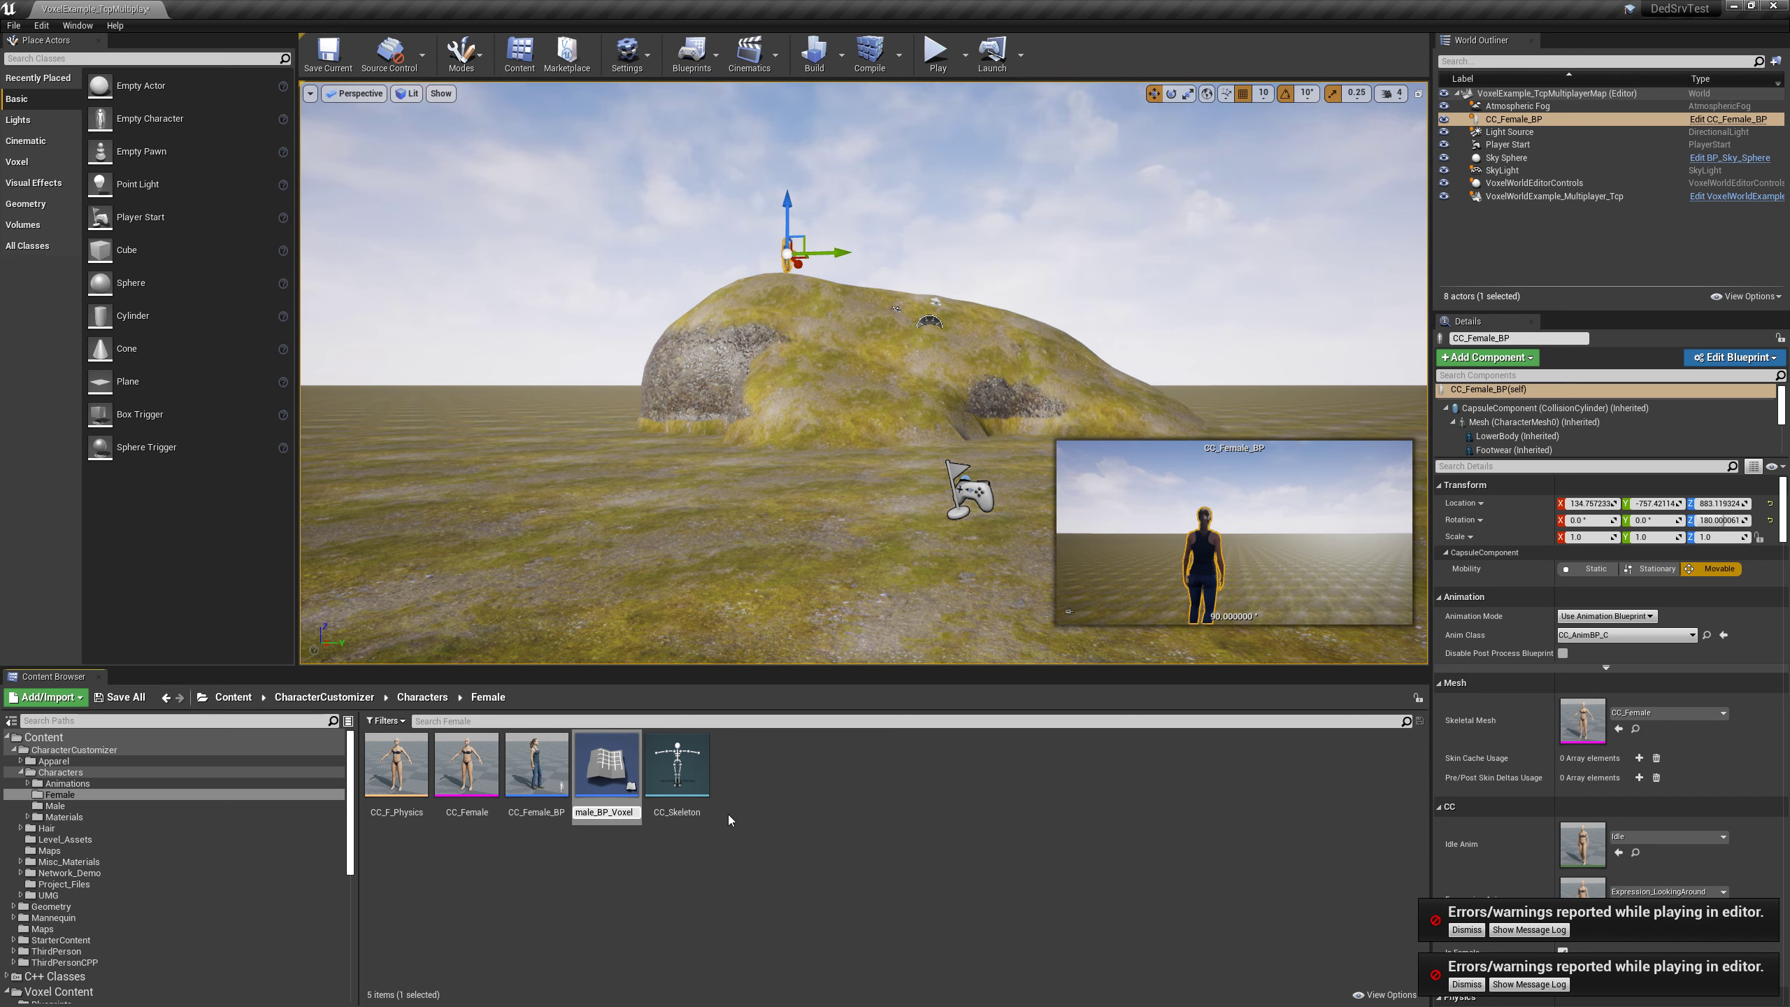
{"action": "type", "text": "_M"}
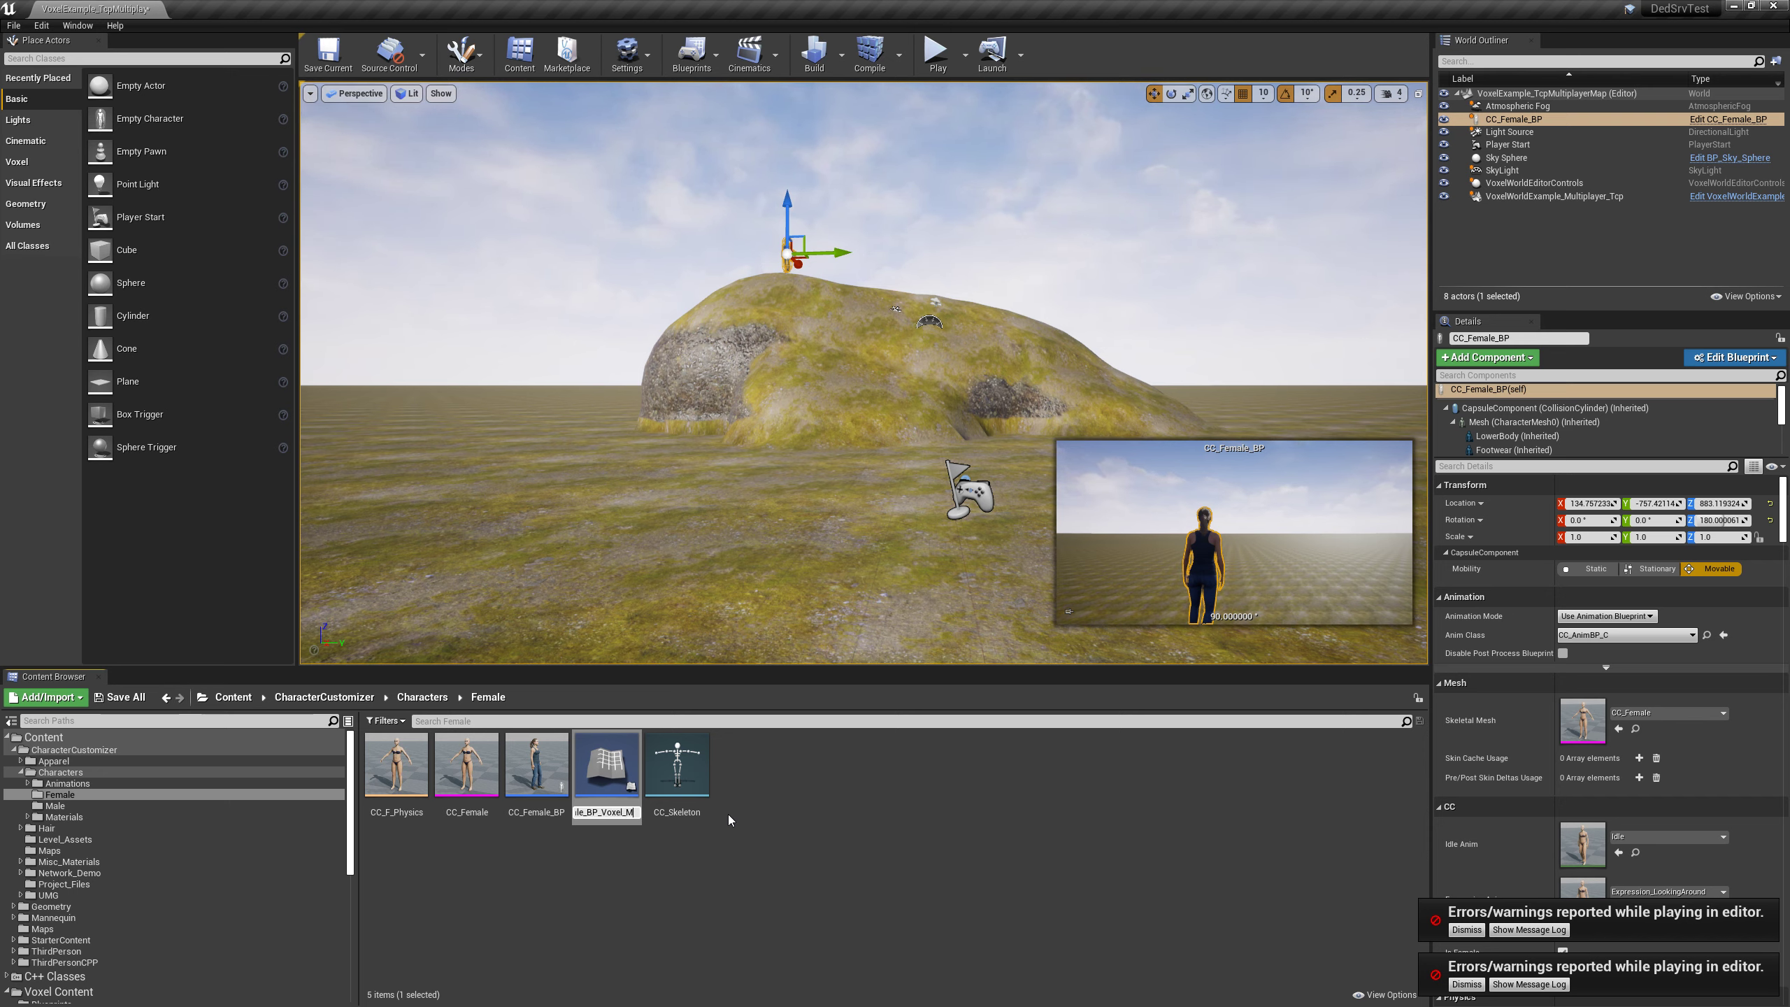
{"action": "type", "text": "ultiplayer"}
{"action": "key", "text": "Return"}
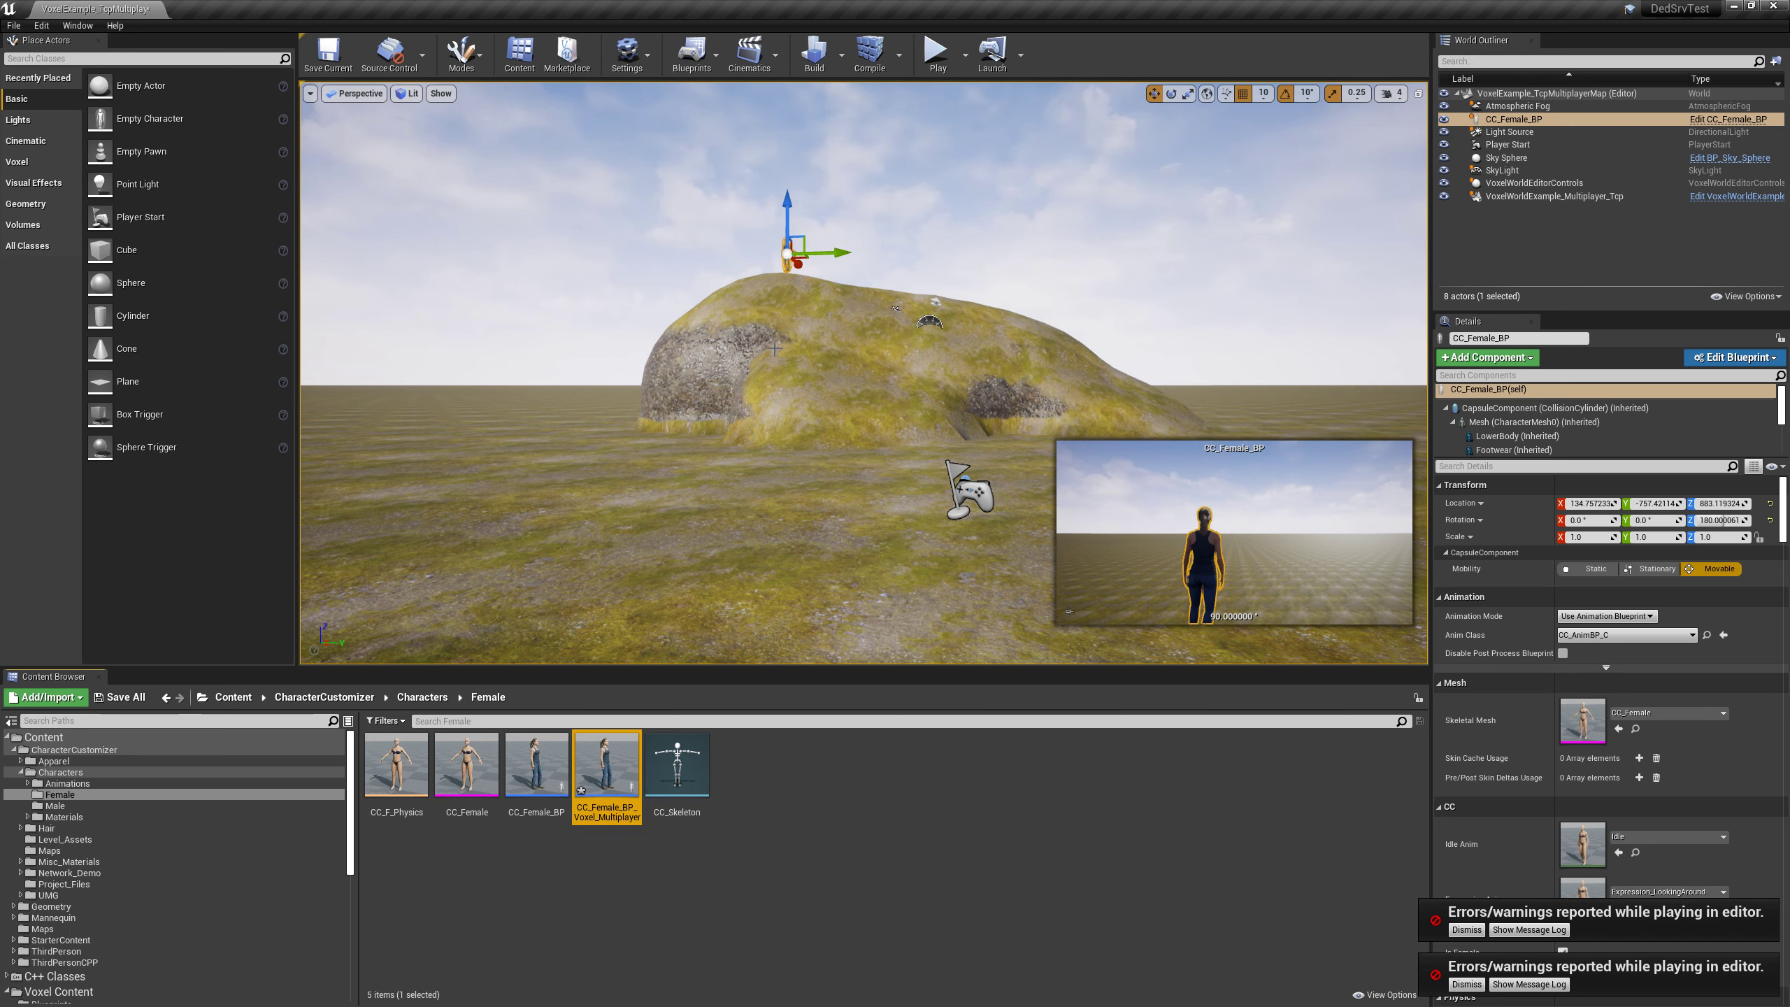
{"action": "key", "text": "Delete"}
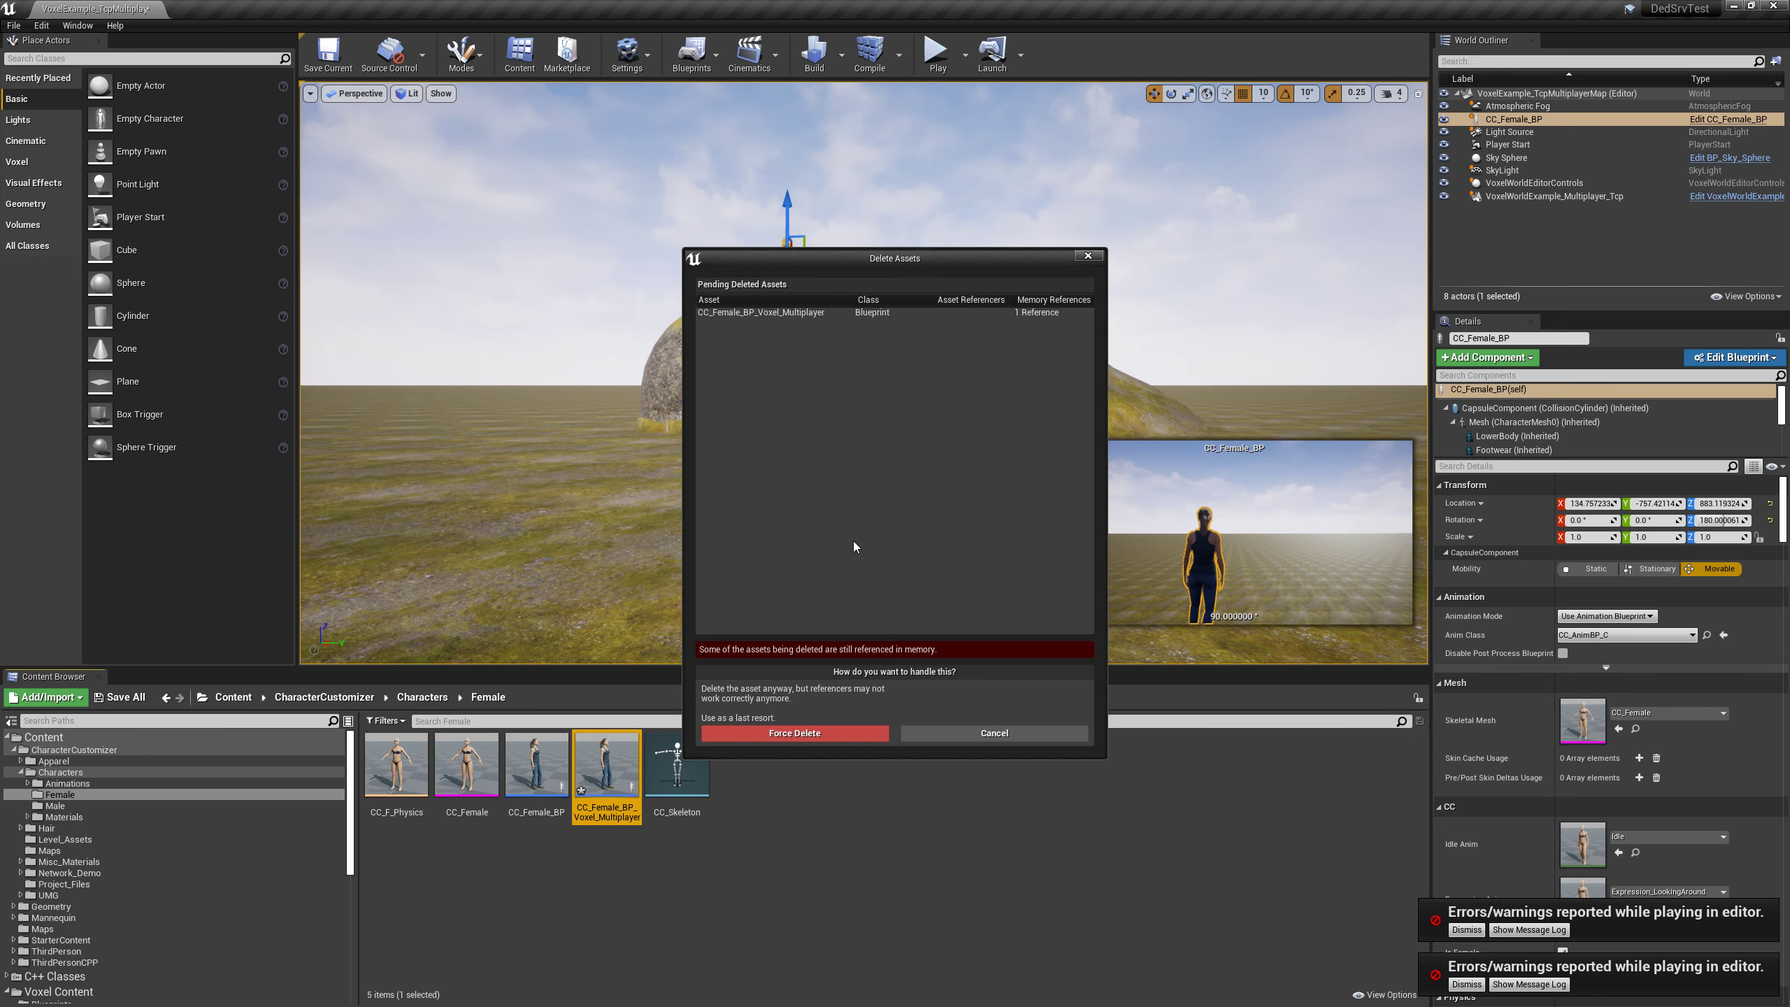
{"action": "left_click", "coordinate": [786, 733]}
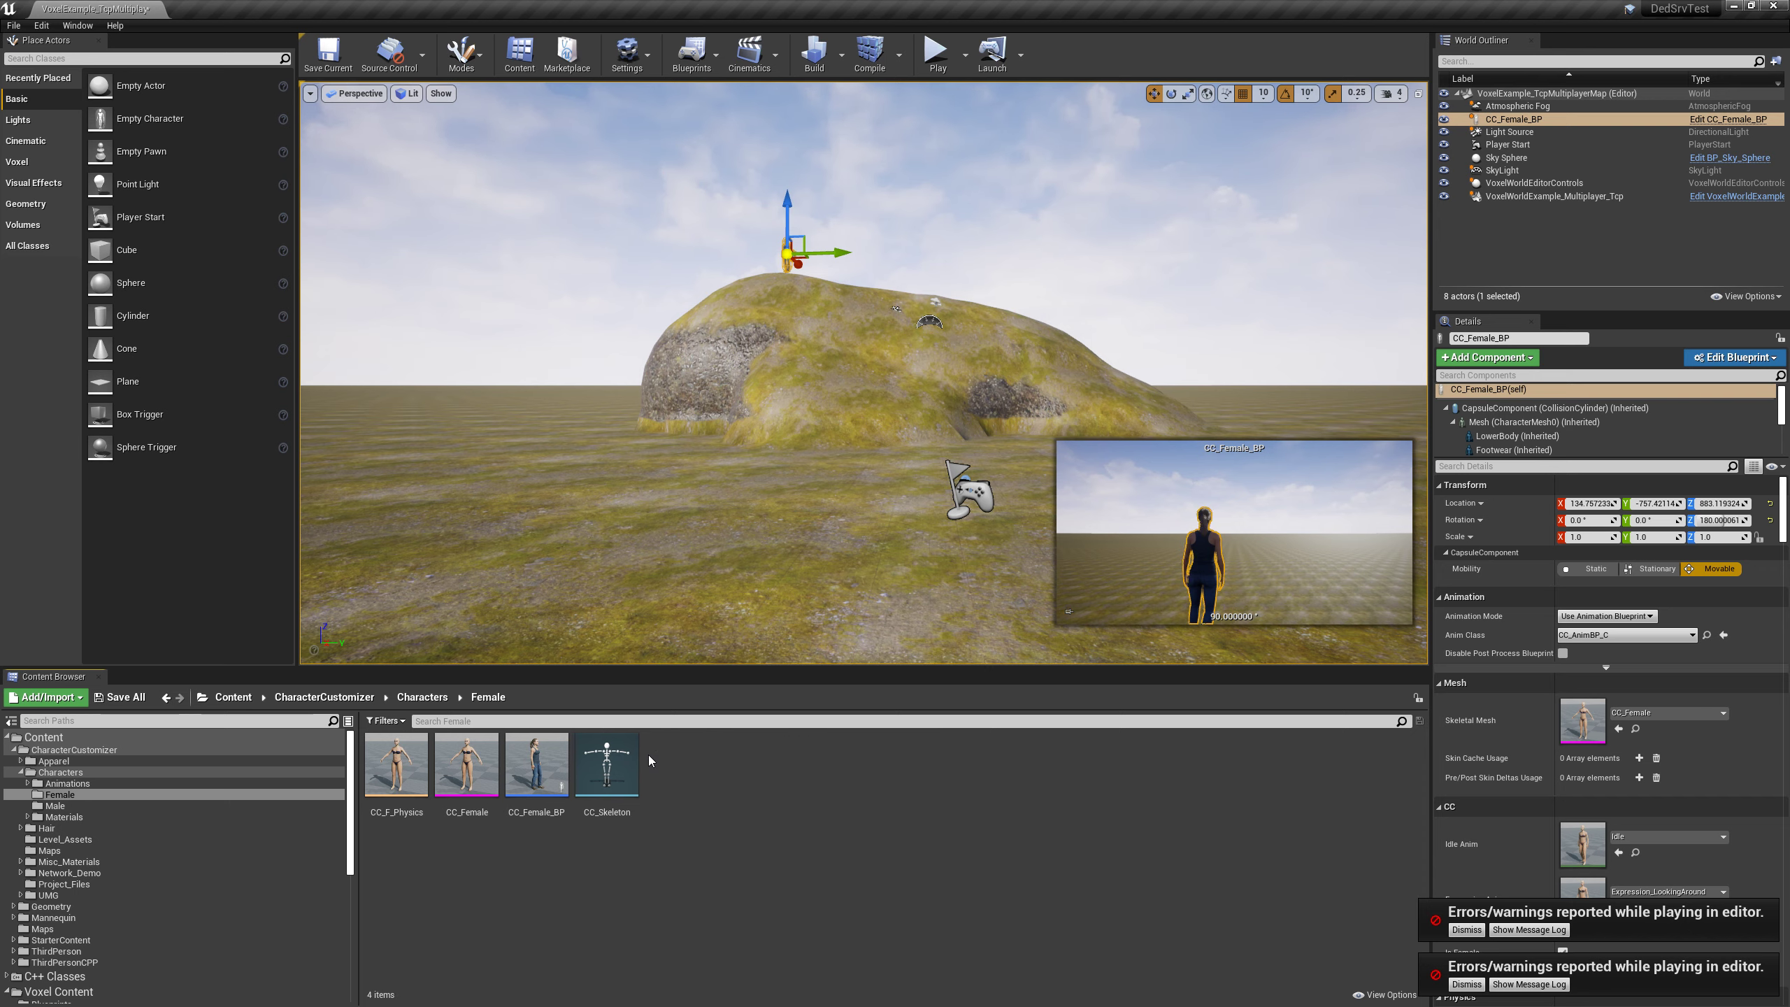
Create a child blueprint class from CC_Female_BP in the Female folder, named CC_Female_BP_Voxel_Multiplayer.
{"action": "right_click", "coordinate": [537, 764]}
{"action": "left_click", "coordinate": [612, 437]}
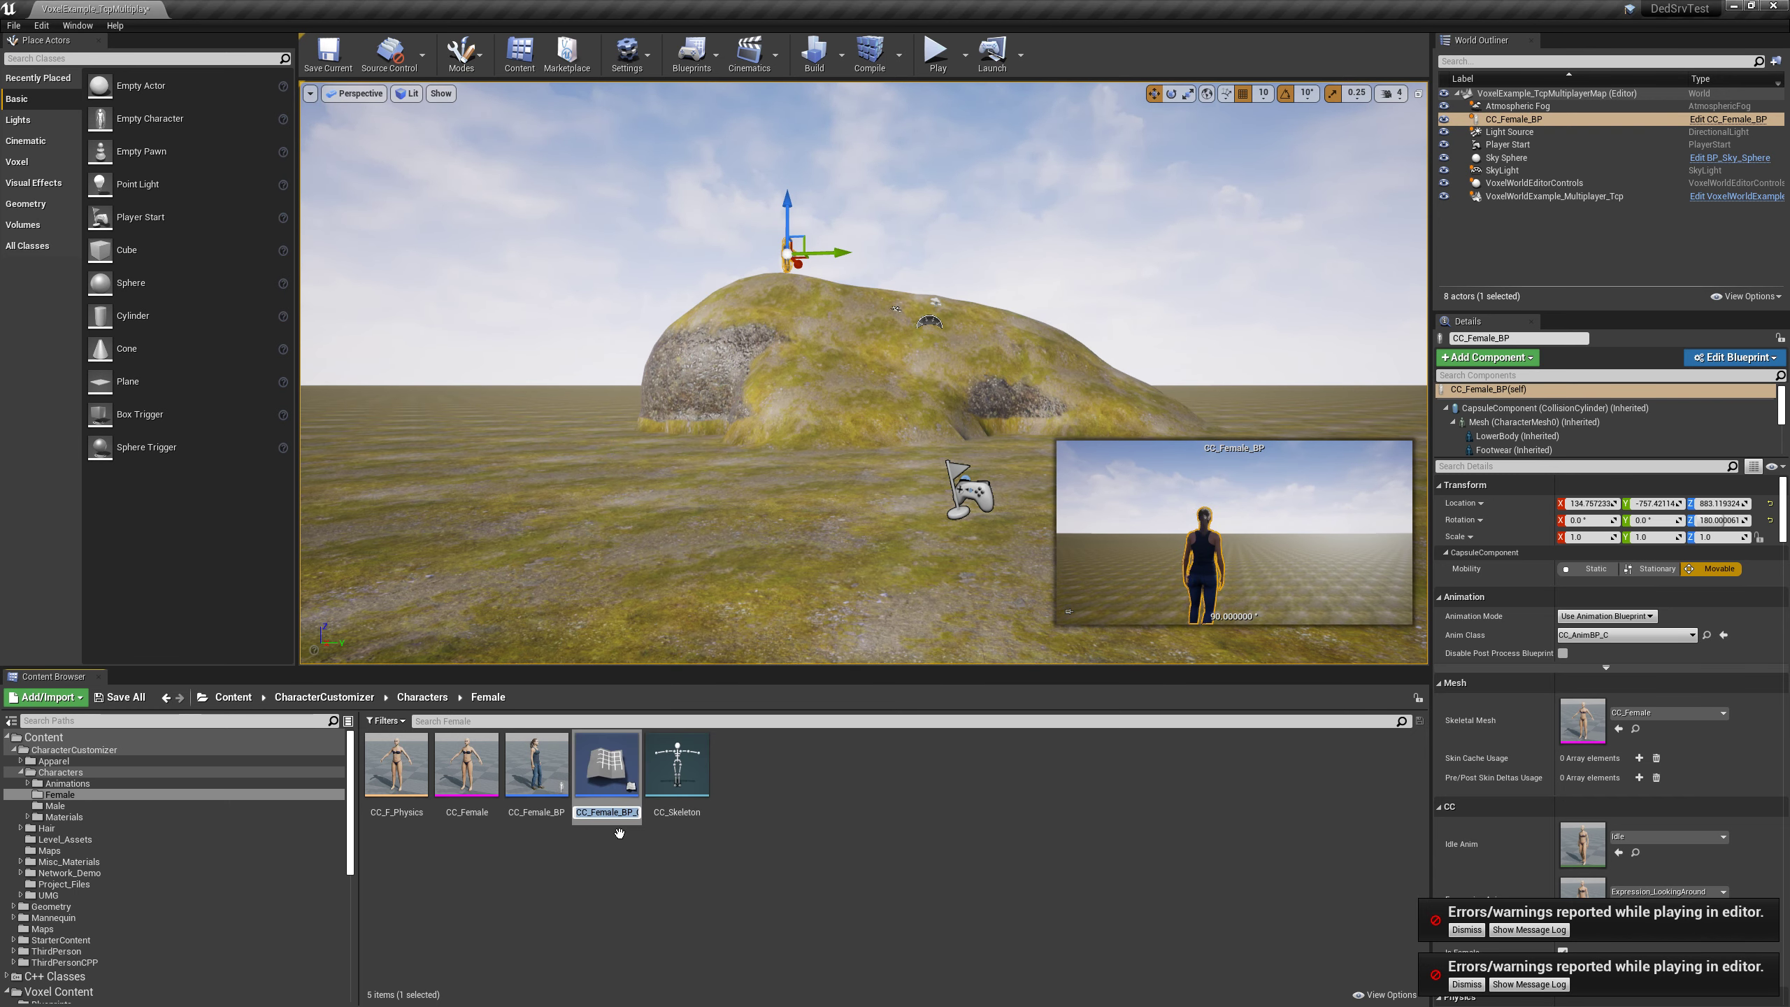
{"action": "left_click_drag", "start_coordinate": [639, 822], "coordinate": [756, 822]}
{"action": "type", "text": "Voxel_m"}
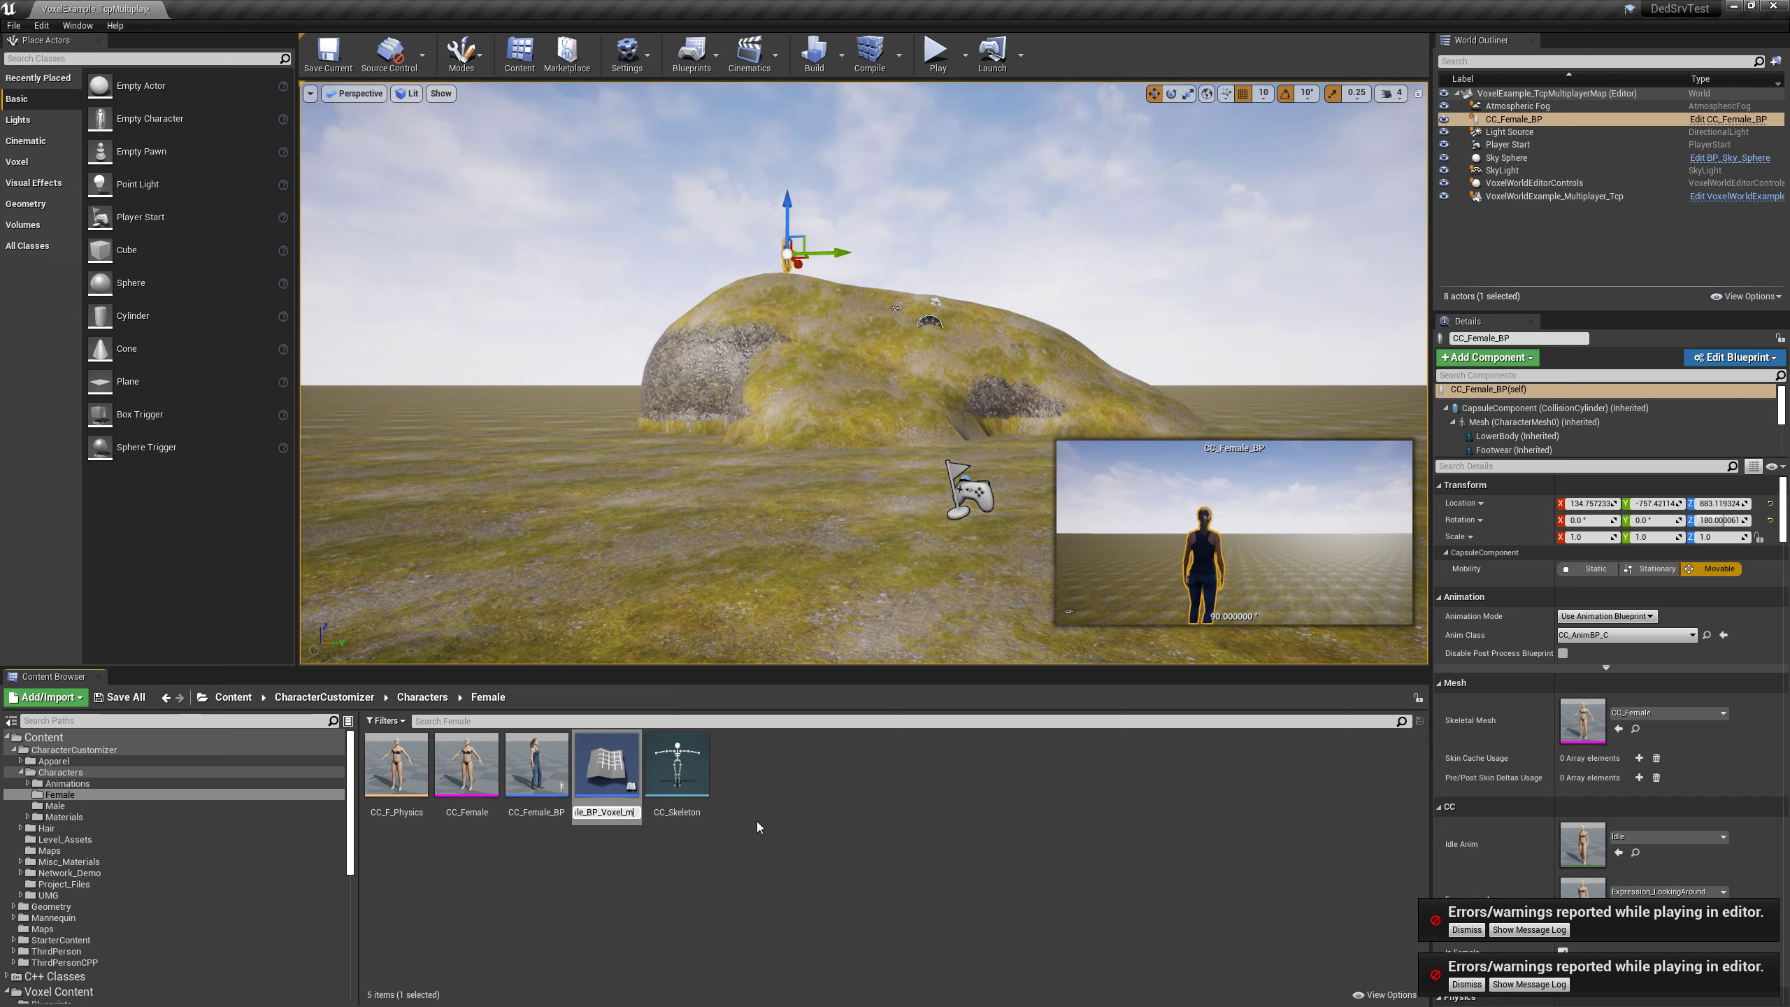
{"action": "key", "text": "BackSpace"}
{"action": "type", "text": "Multiplayer"}
{"action": "key", "text": "Return"}
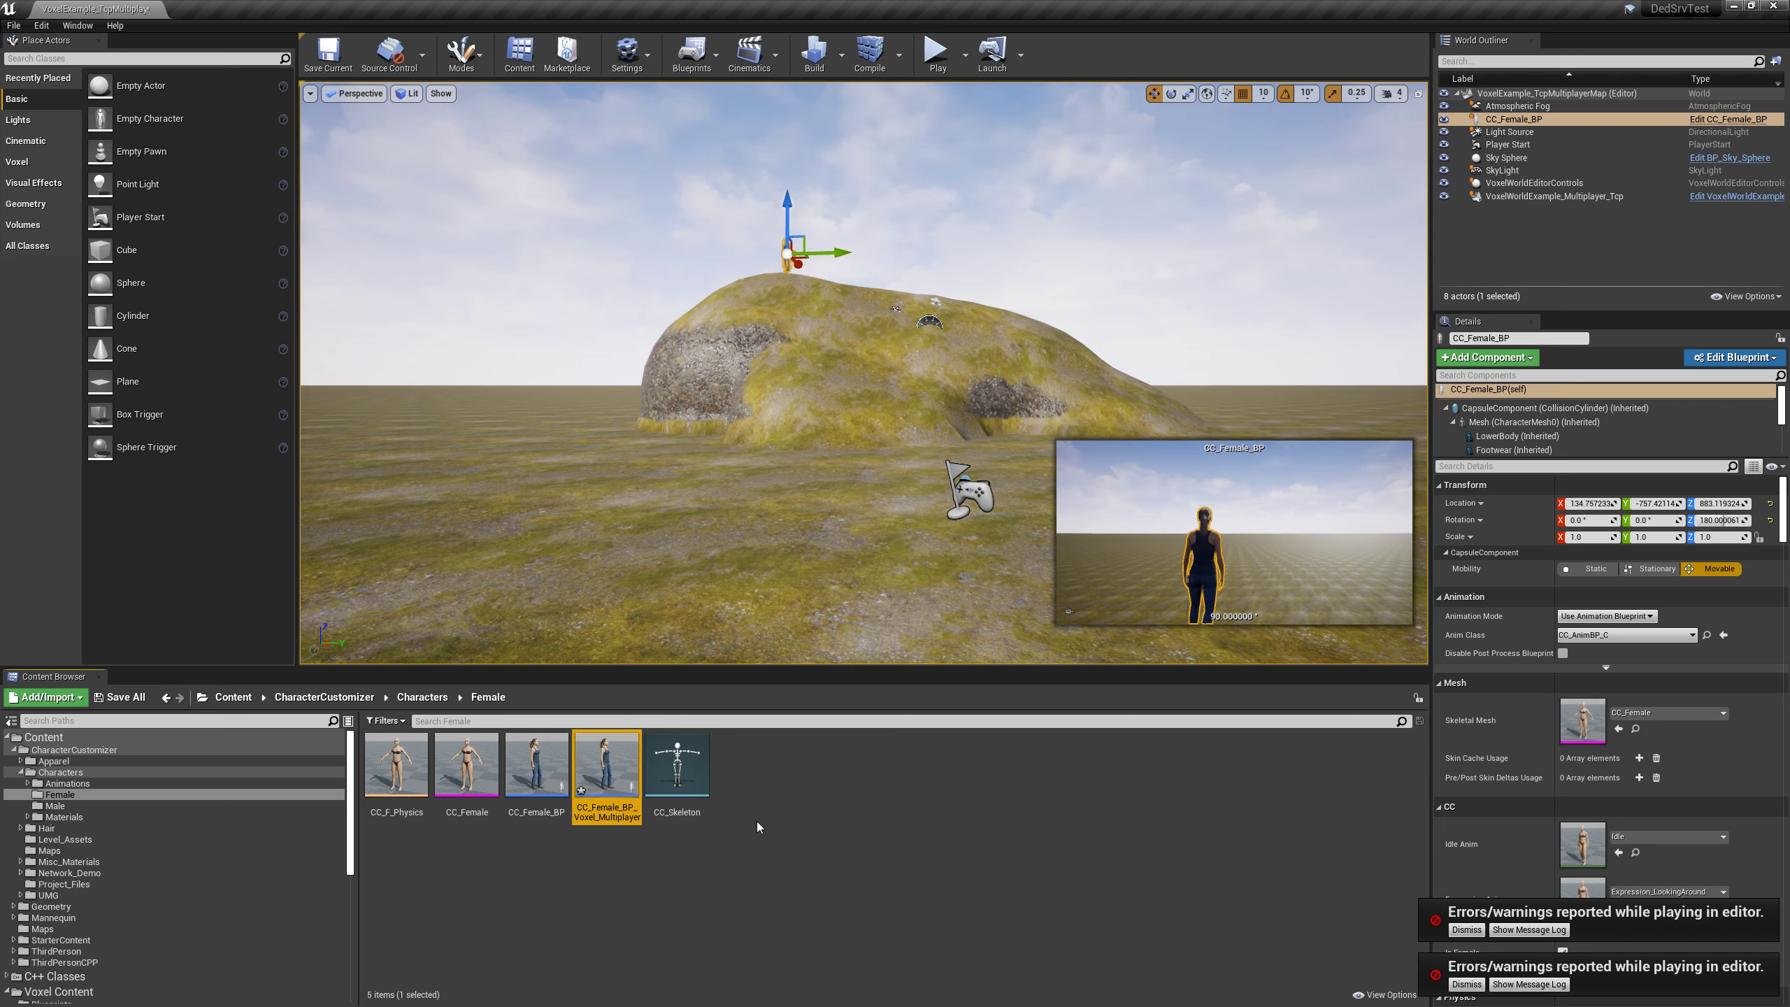
Play-test the level to check which pawn spawns by default, and stop the session.
{"action": "left_click", "coordinate": [934, 56]}
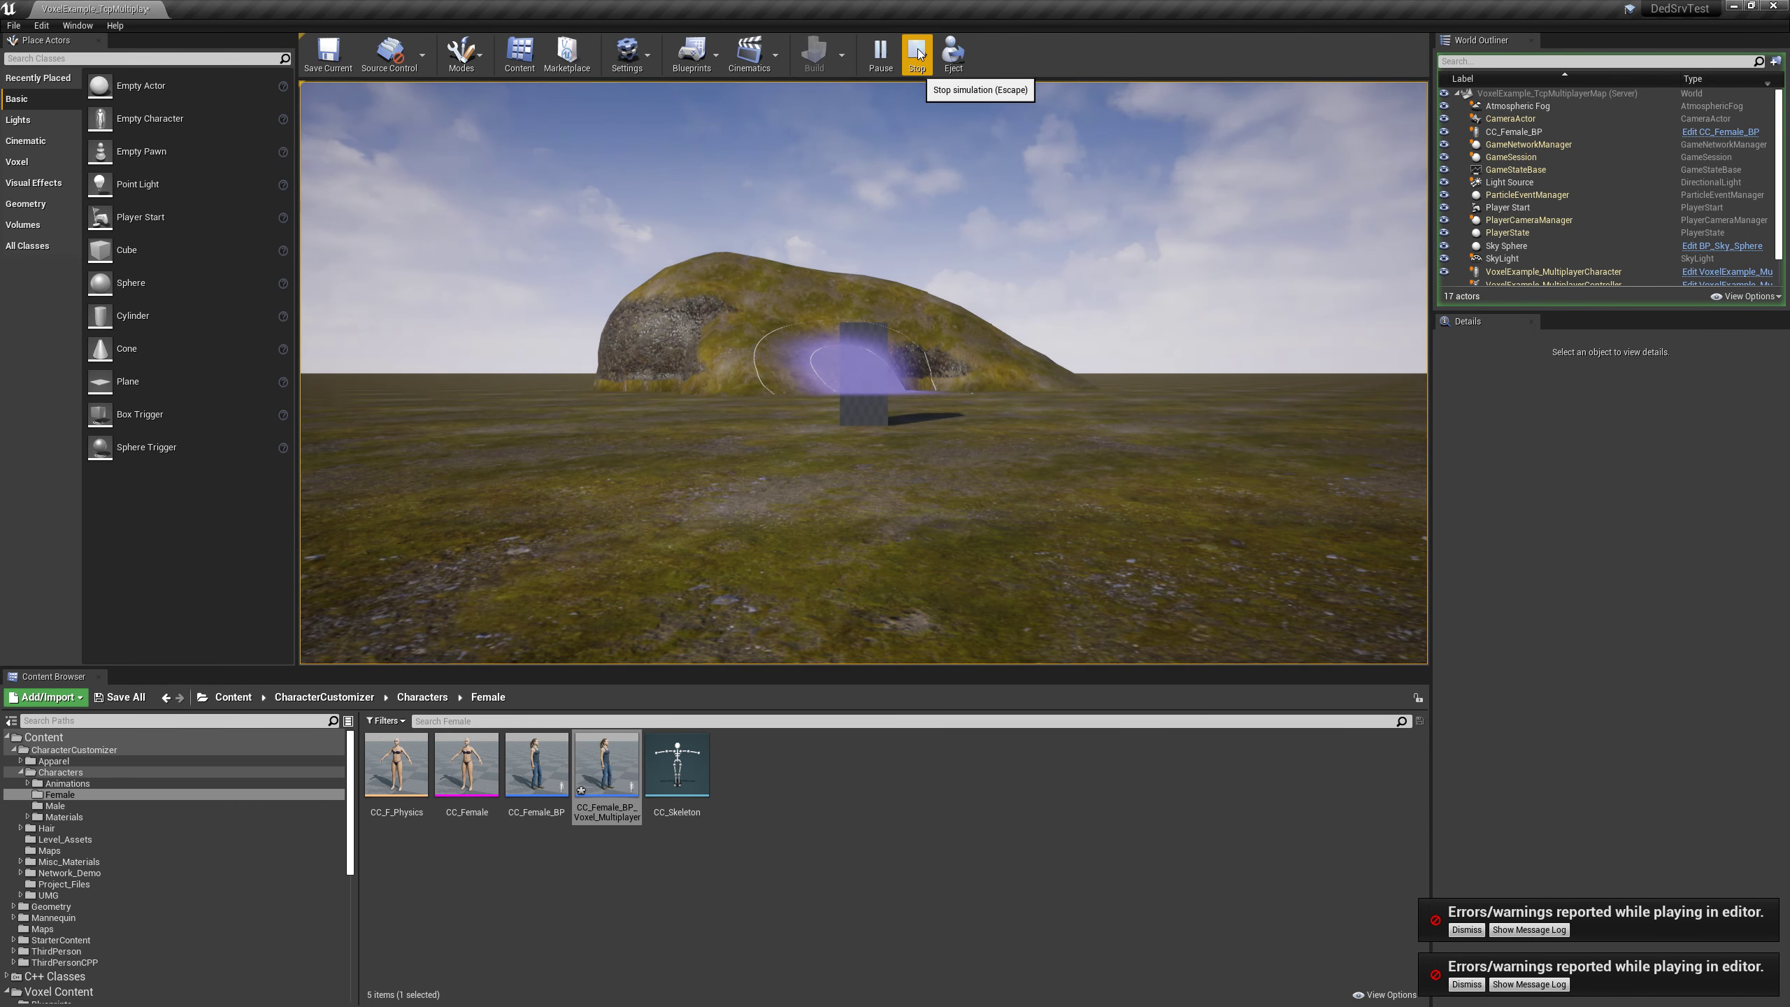
{"action": "key", "text": "Escape"}
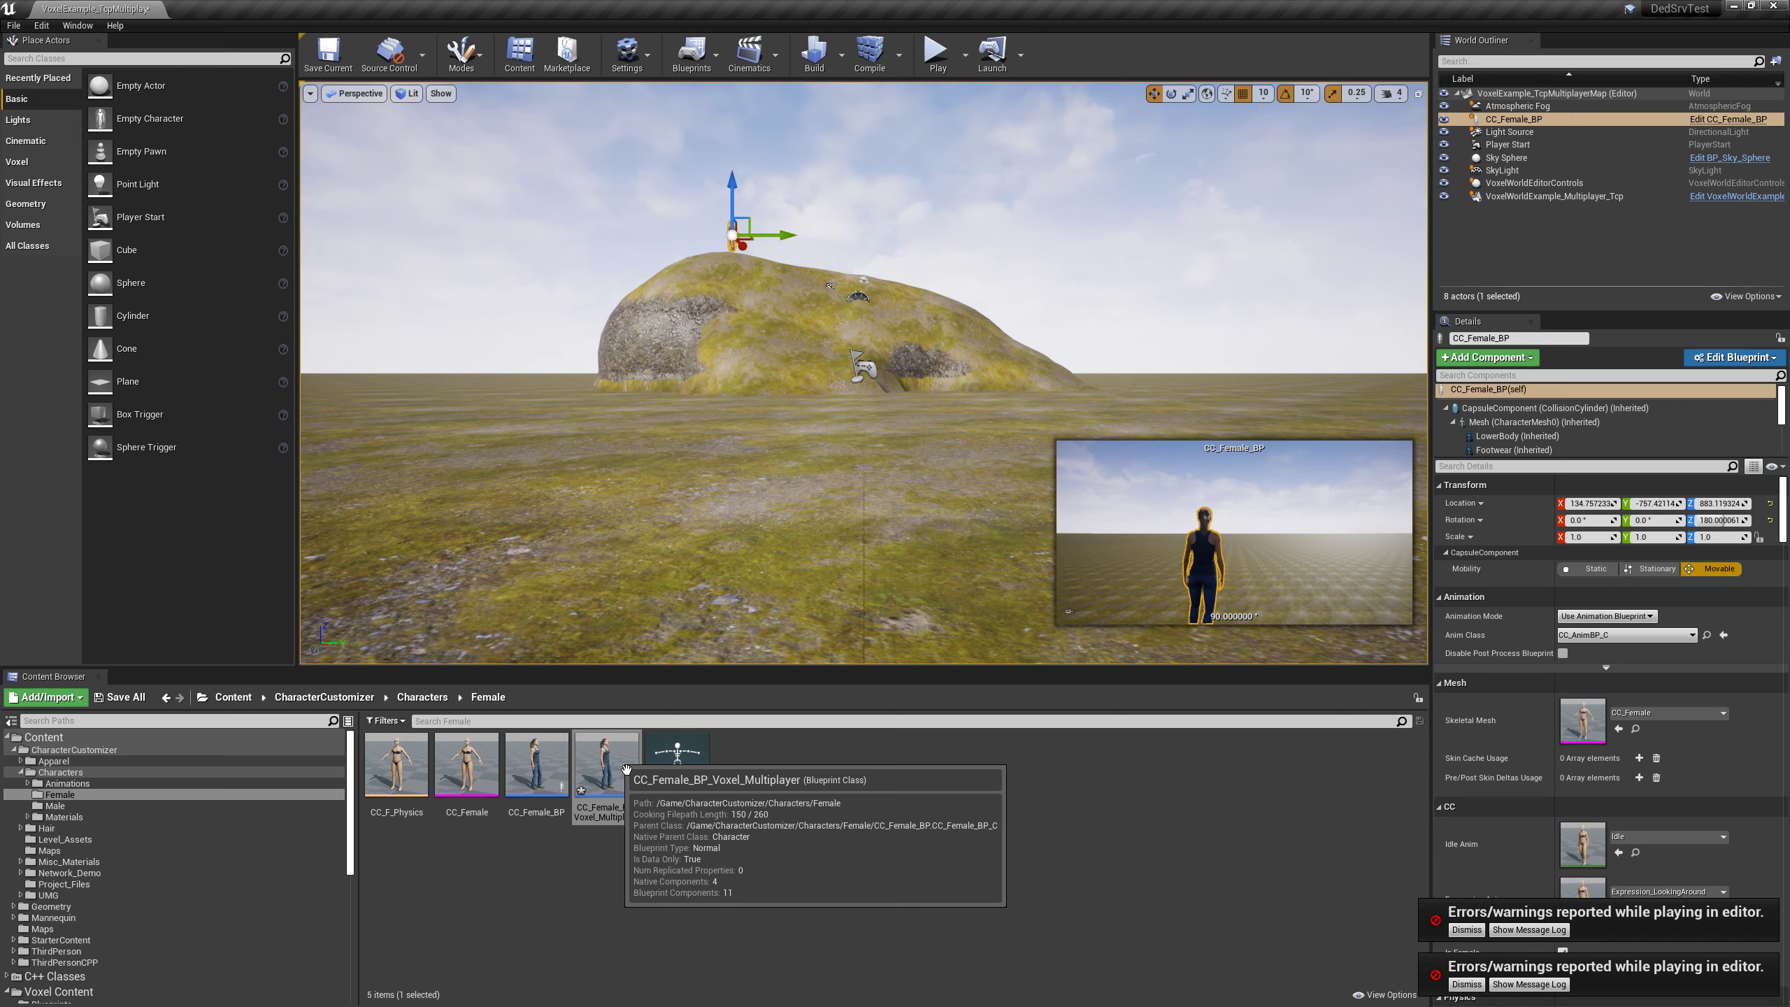
Switch to the browser, read the Additional setup section of the Voxel Plugin Quick Start page, and return to Unreal Editor.
{"action": "key", "text": "alt+Tab"}
{"action": "key", "text": "alt+Tab"}
{"action": "key", "text": "alt+Tab"}
{"action": "key", "text": "alt+Tab"}
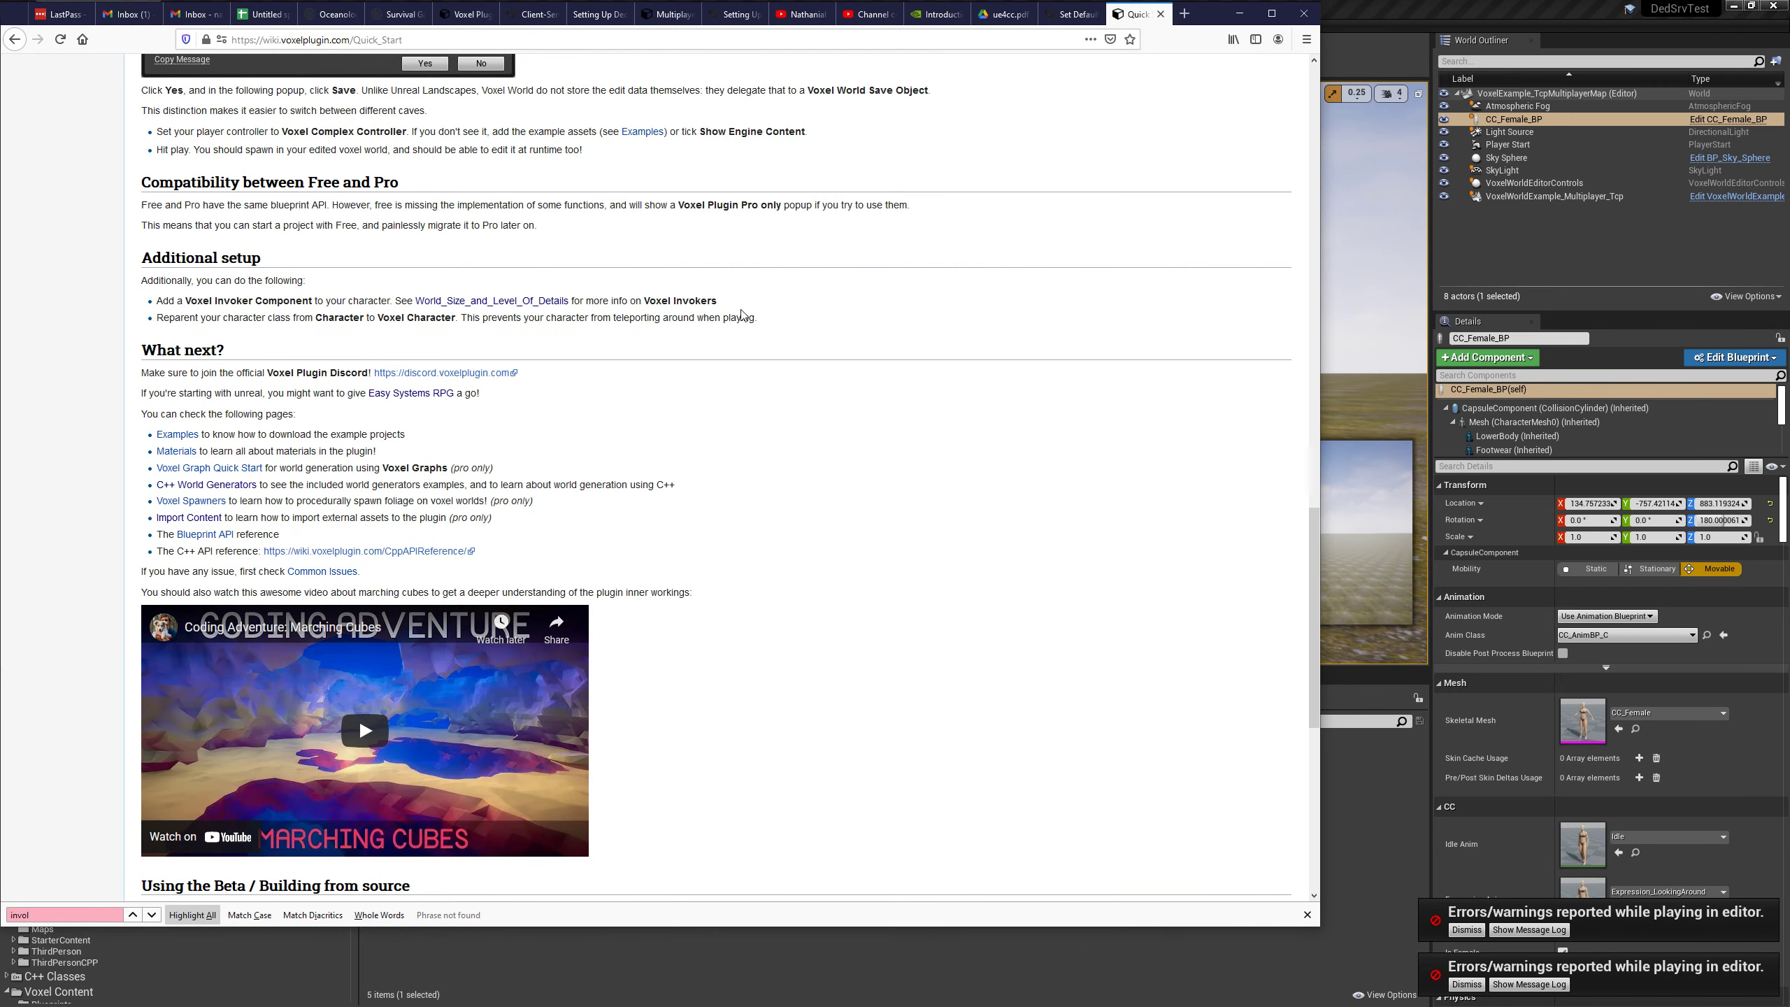
{"action": "left_click_drag", "start_coordinate": [759, 321], "coordinate": [152, 265]}
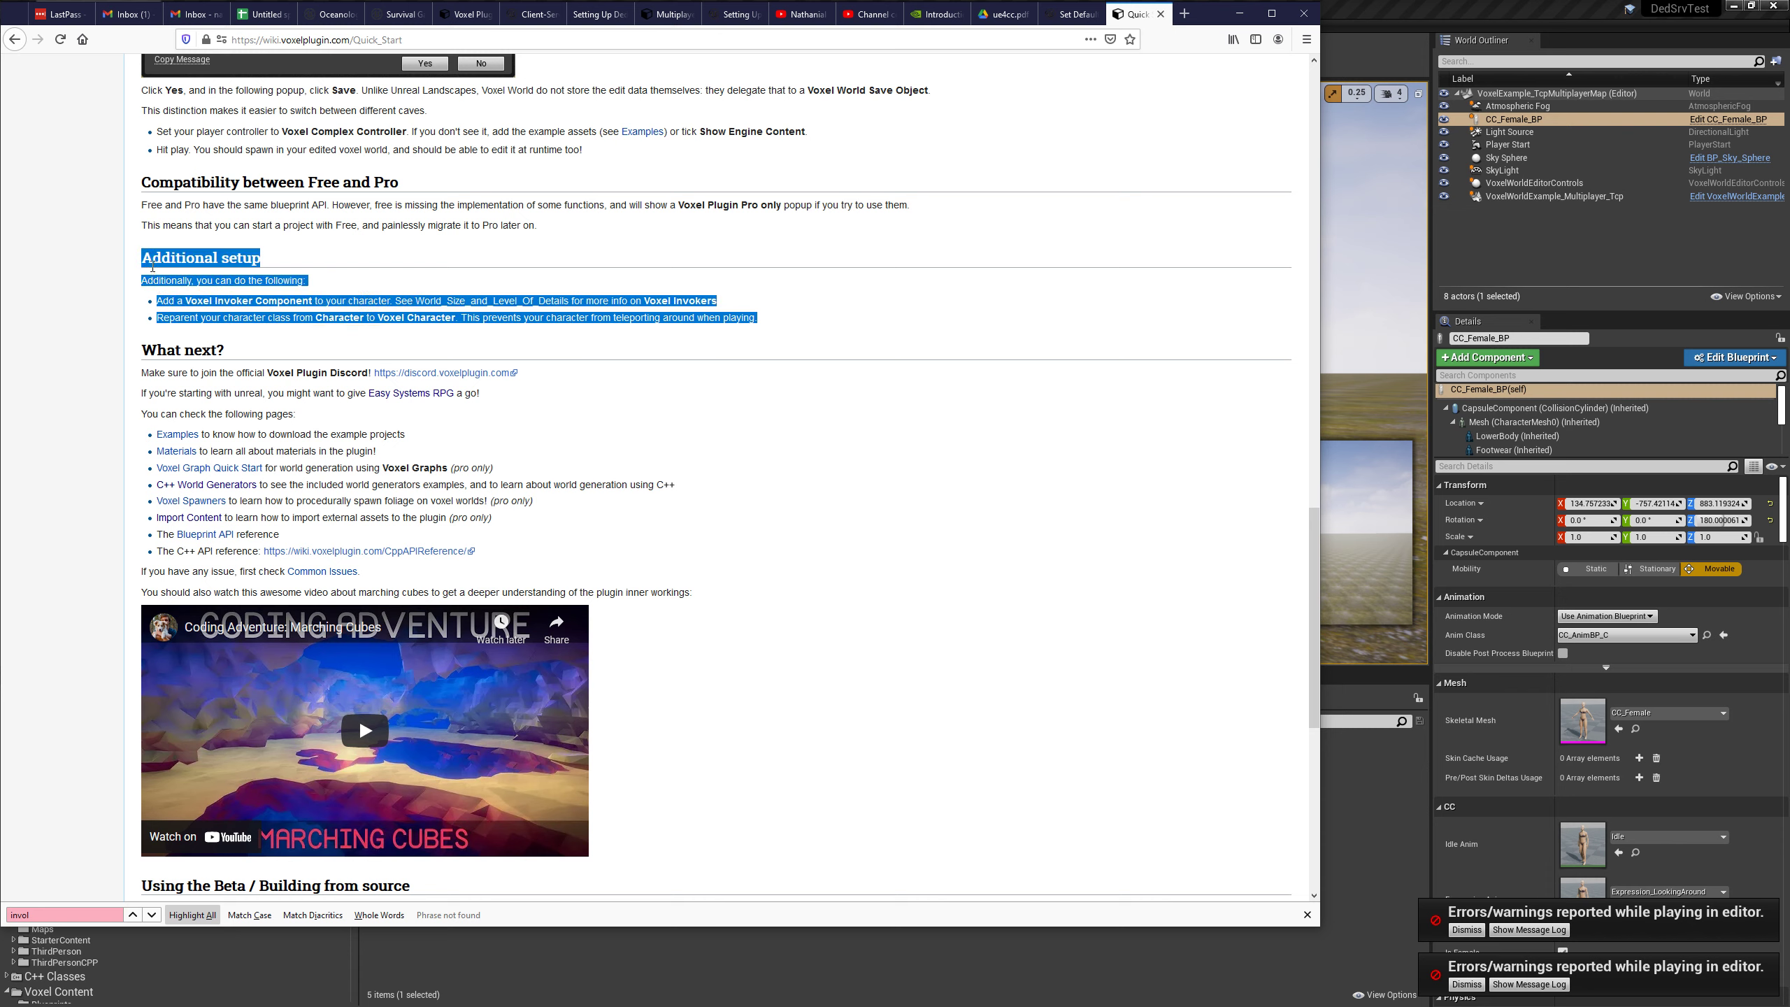
{"action": "left_click", "coordinate": [139, 260]}
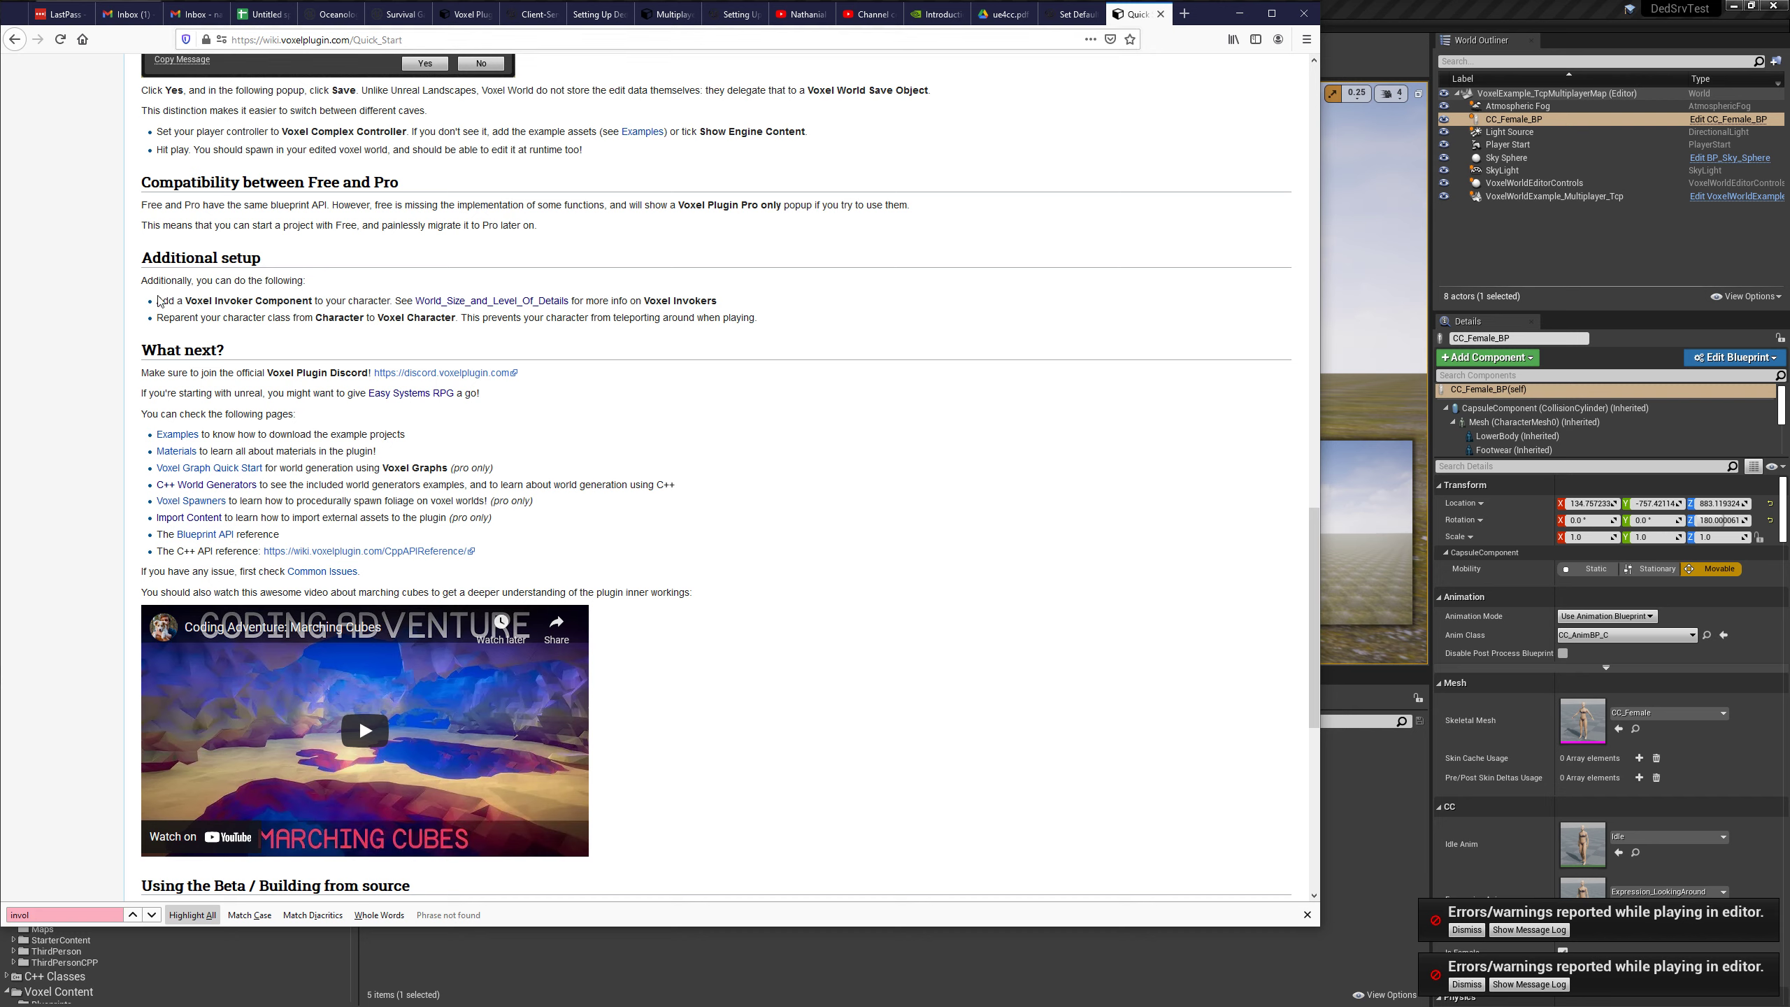
{"action": "left_click_drag", "start_coordinate": [158, 305], "coordinate": [343, 311]}
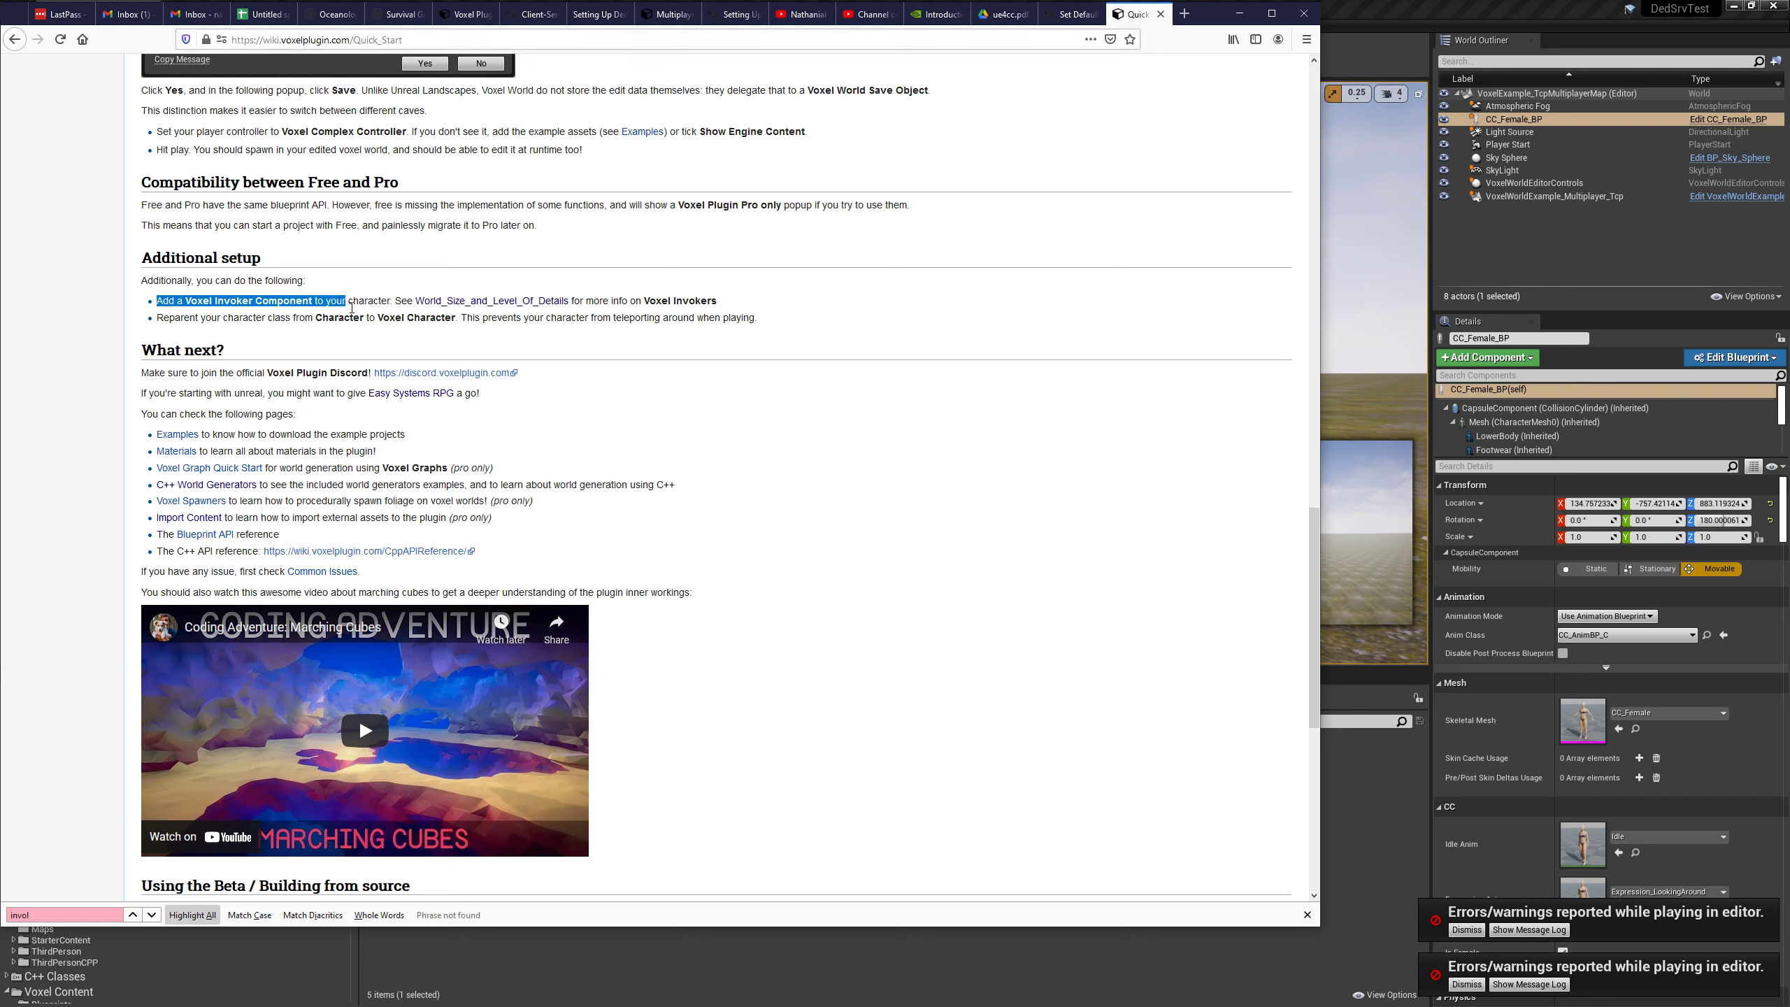
{"action": "left_click", "coordinate": [352, 308]}
{"action": "double_click", "coordinate": [377, 308]}
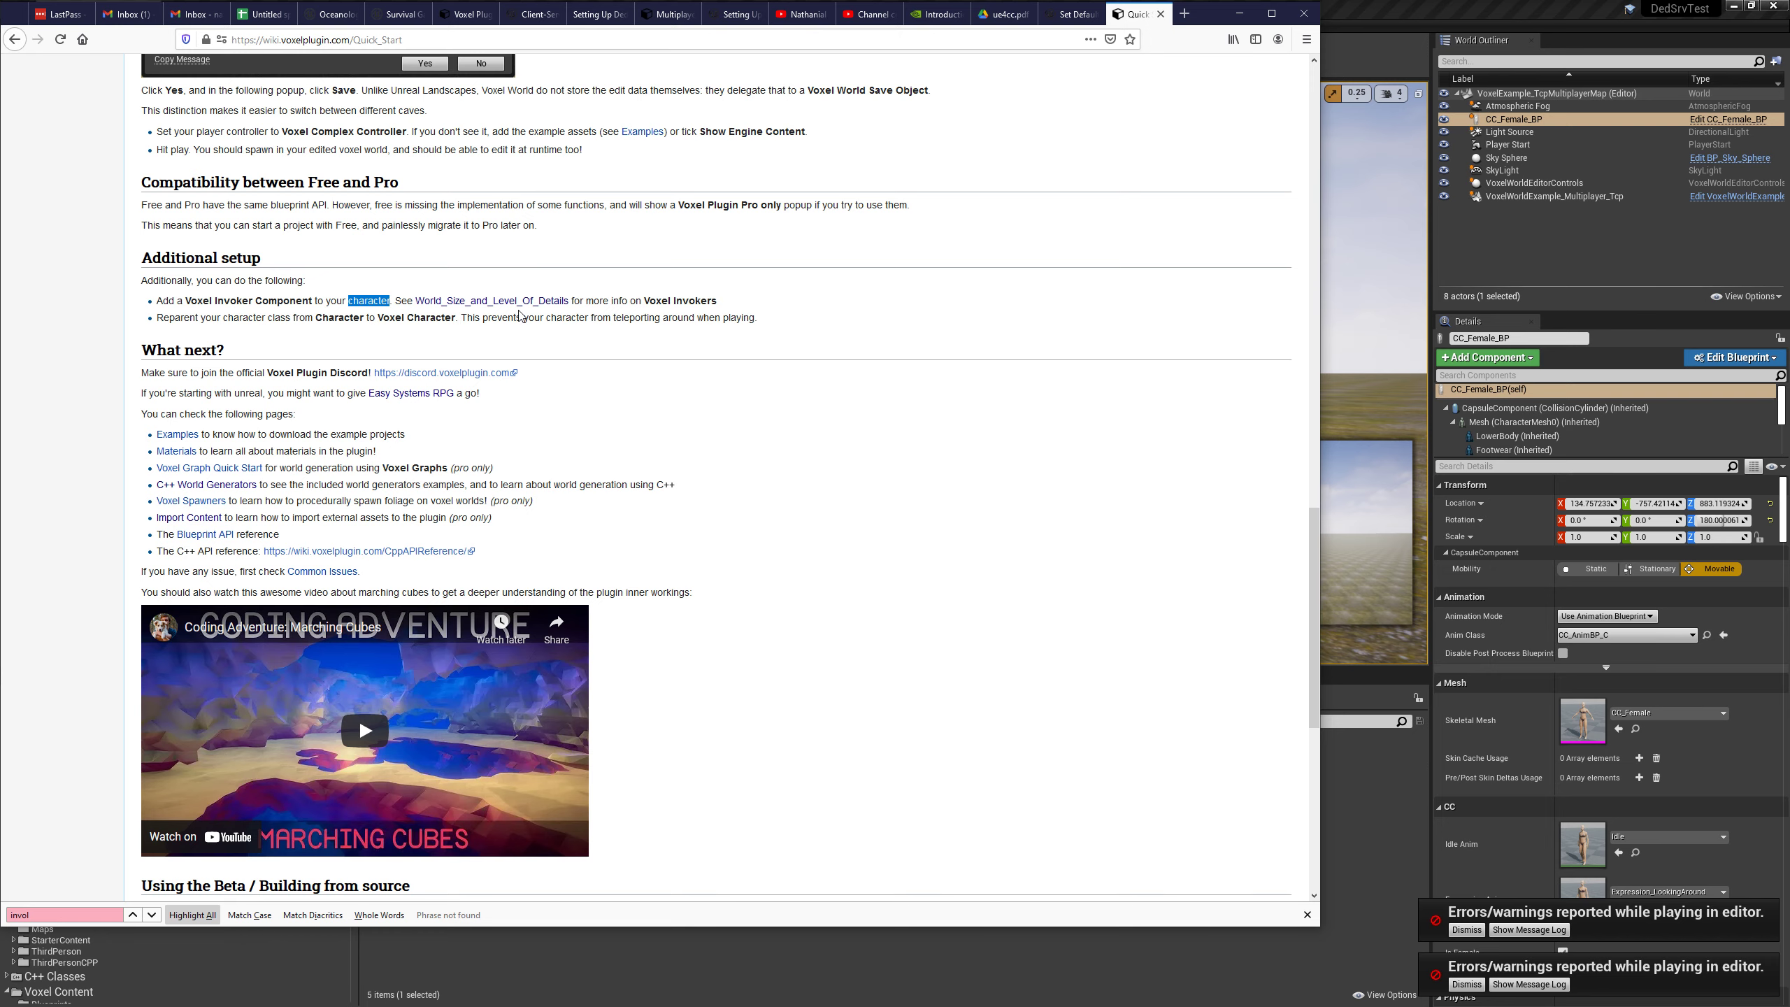
{"action": "left_click", "coordinate": [1394, 9]}
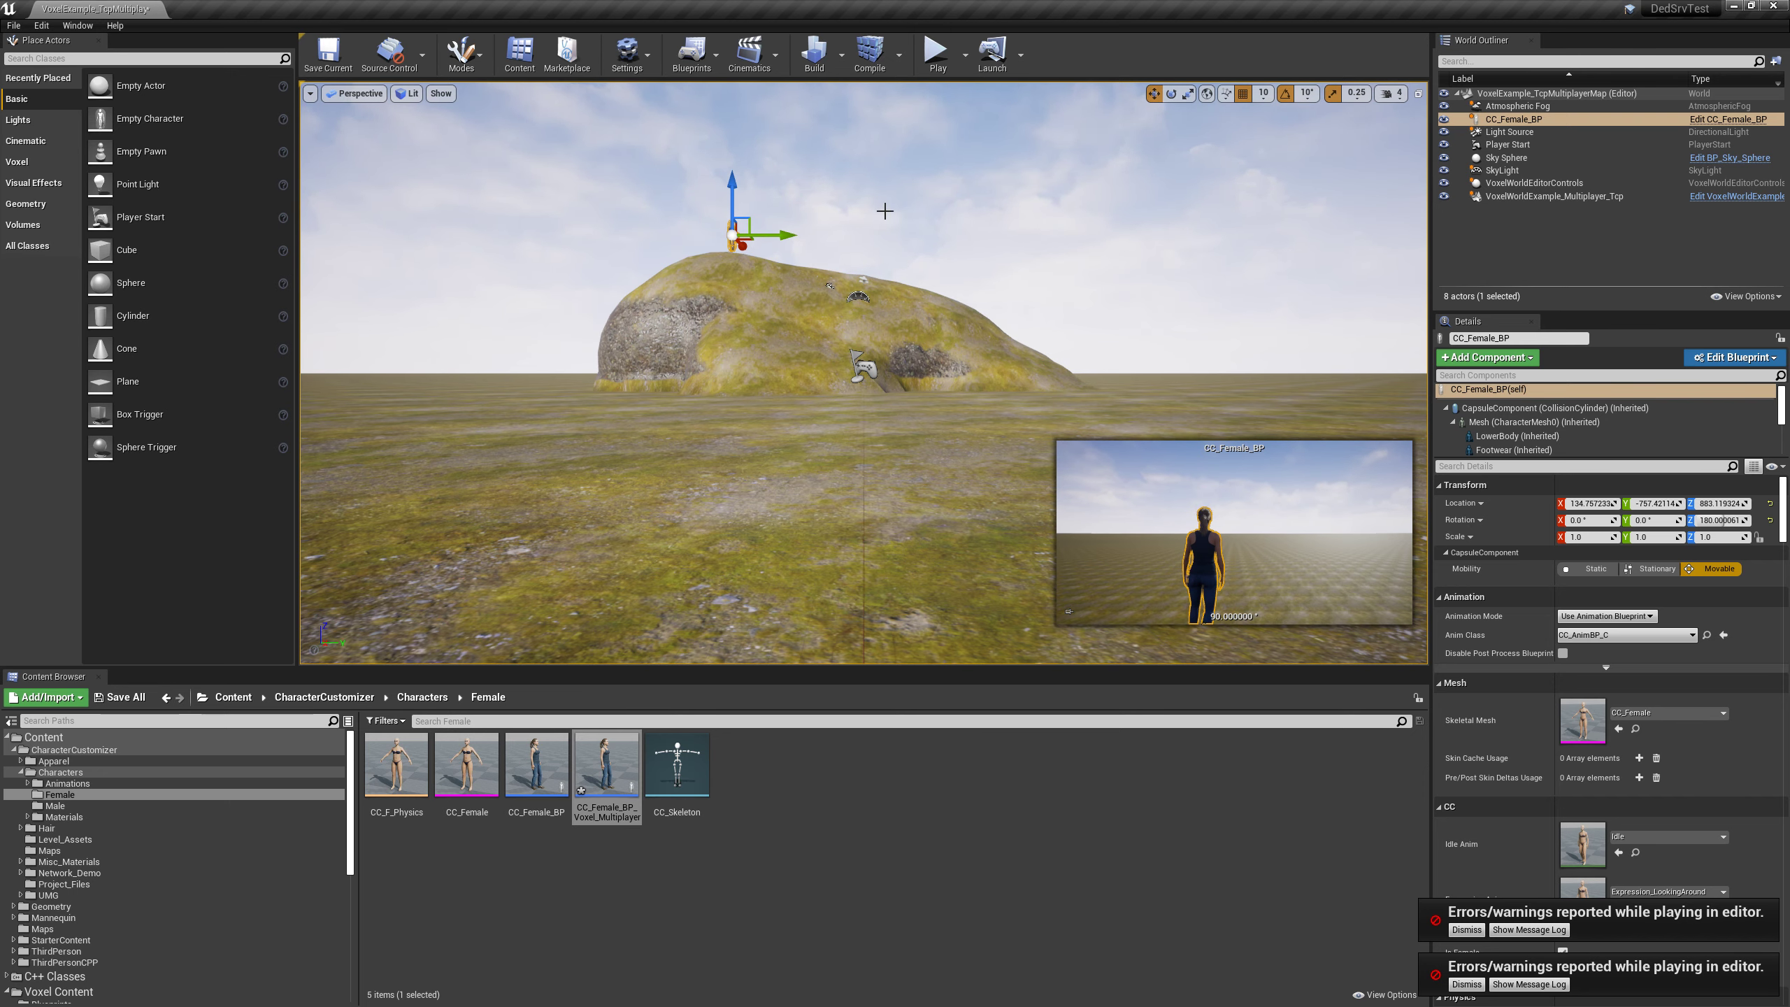
Run the level once more to view the default multiplayer pawn, and stop the simulation.
{"action": "left_click", "coordinate": [935, 57]}
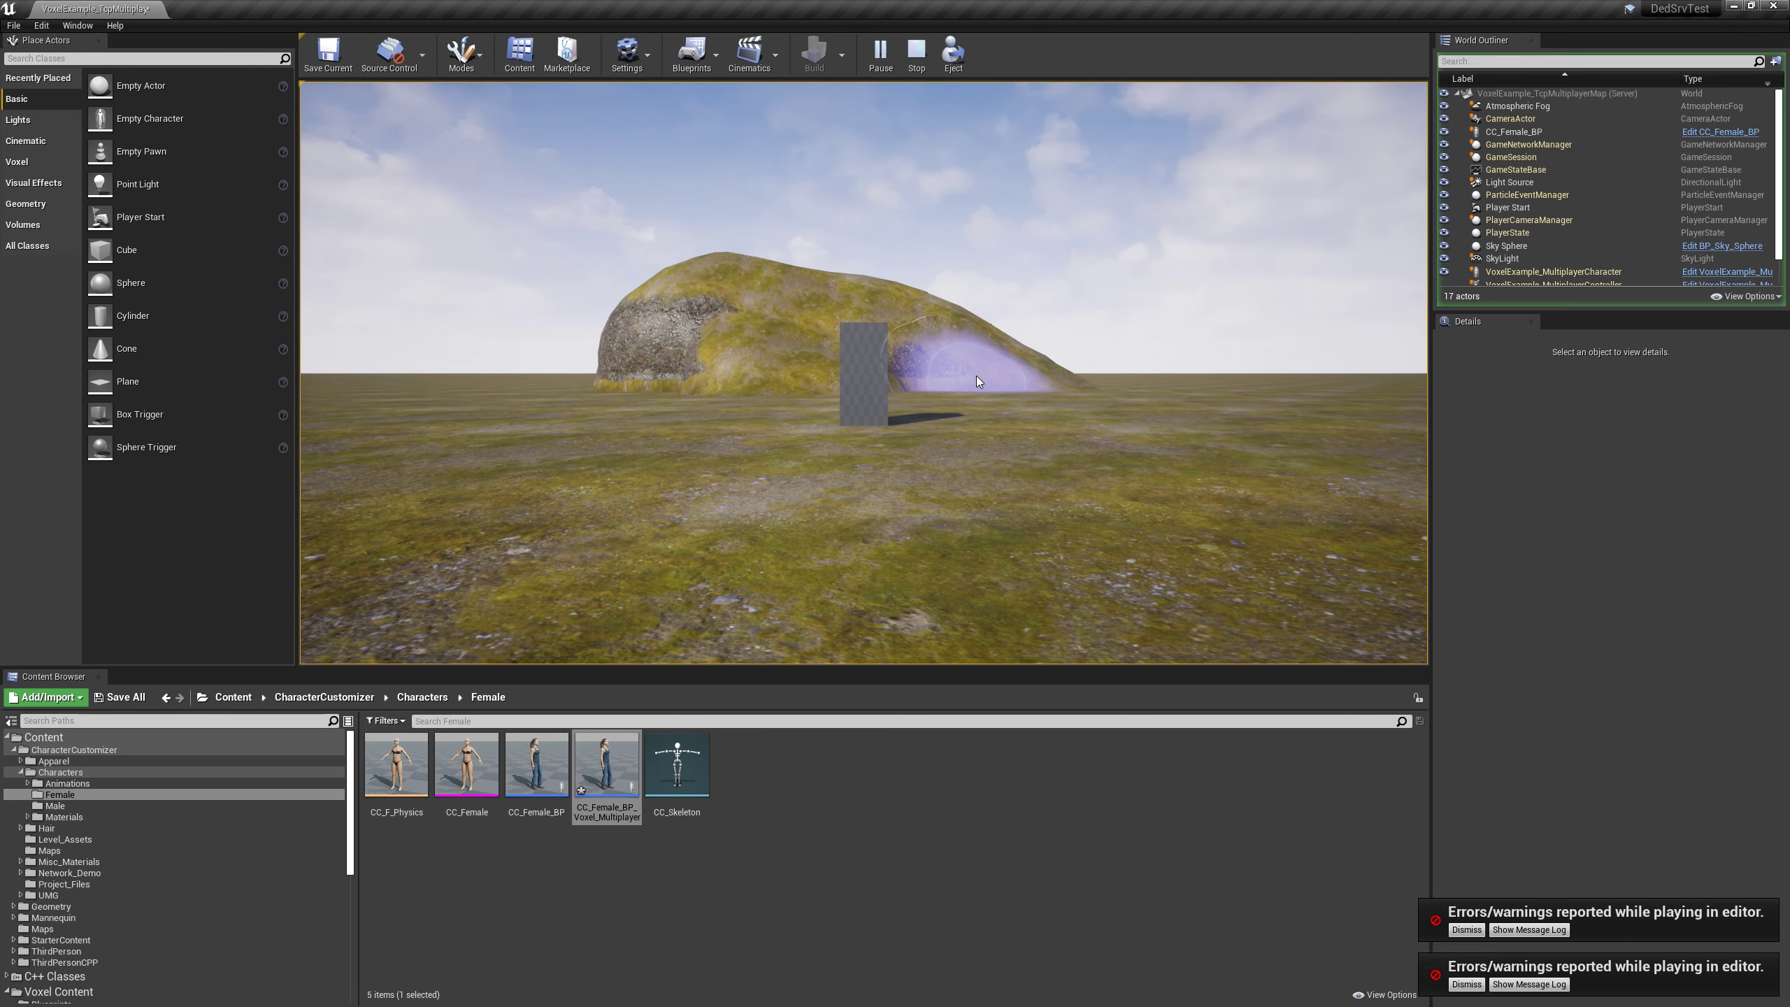
{"action": "left_click", "coordinate": [918, 51]}
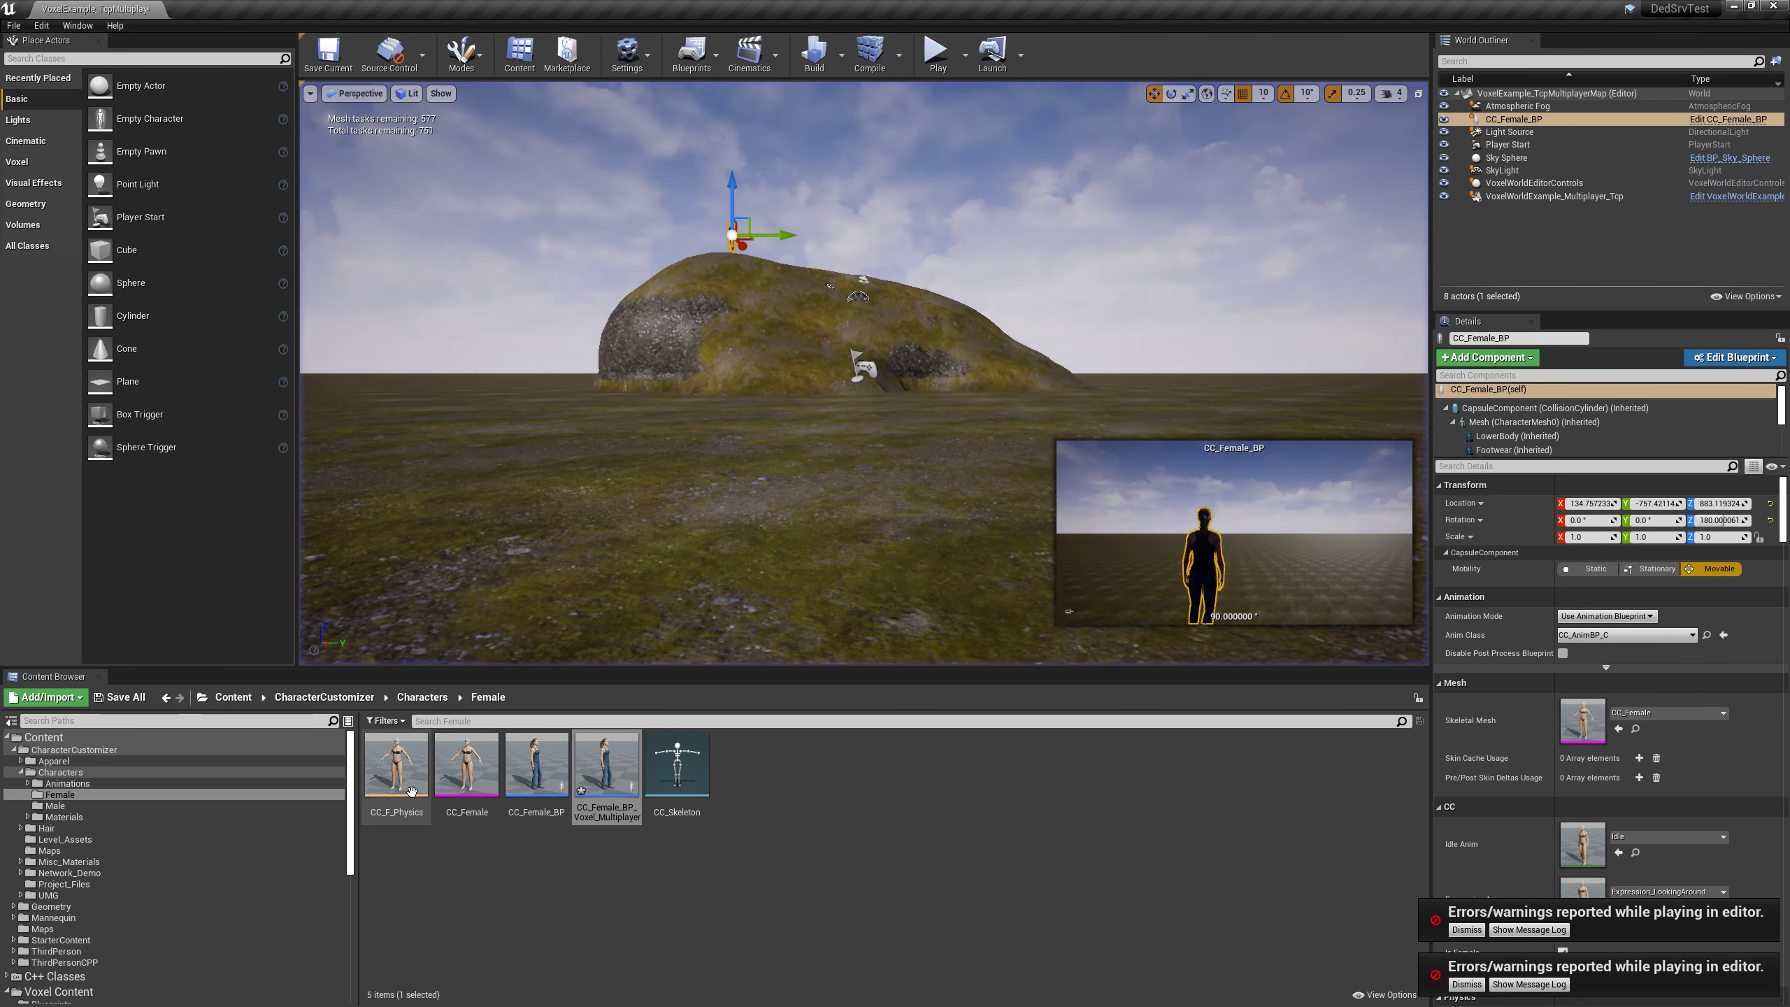
Set the Default Pawn Class of the VoxelExample multiplayer game mode to CC_Female_BP_Voxel_Multiplayer, and save and close the blueprint.
{"action": "scroll", "coordinate": [117, 880], "scroll_direction": "down", "scroll_amount": 5}
{"action": "scroll", "coordinate": [117, 881], "scroll_direction": "down", "scroll_amount": 3}
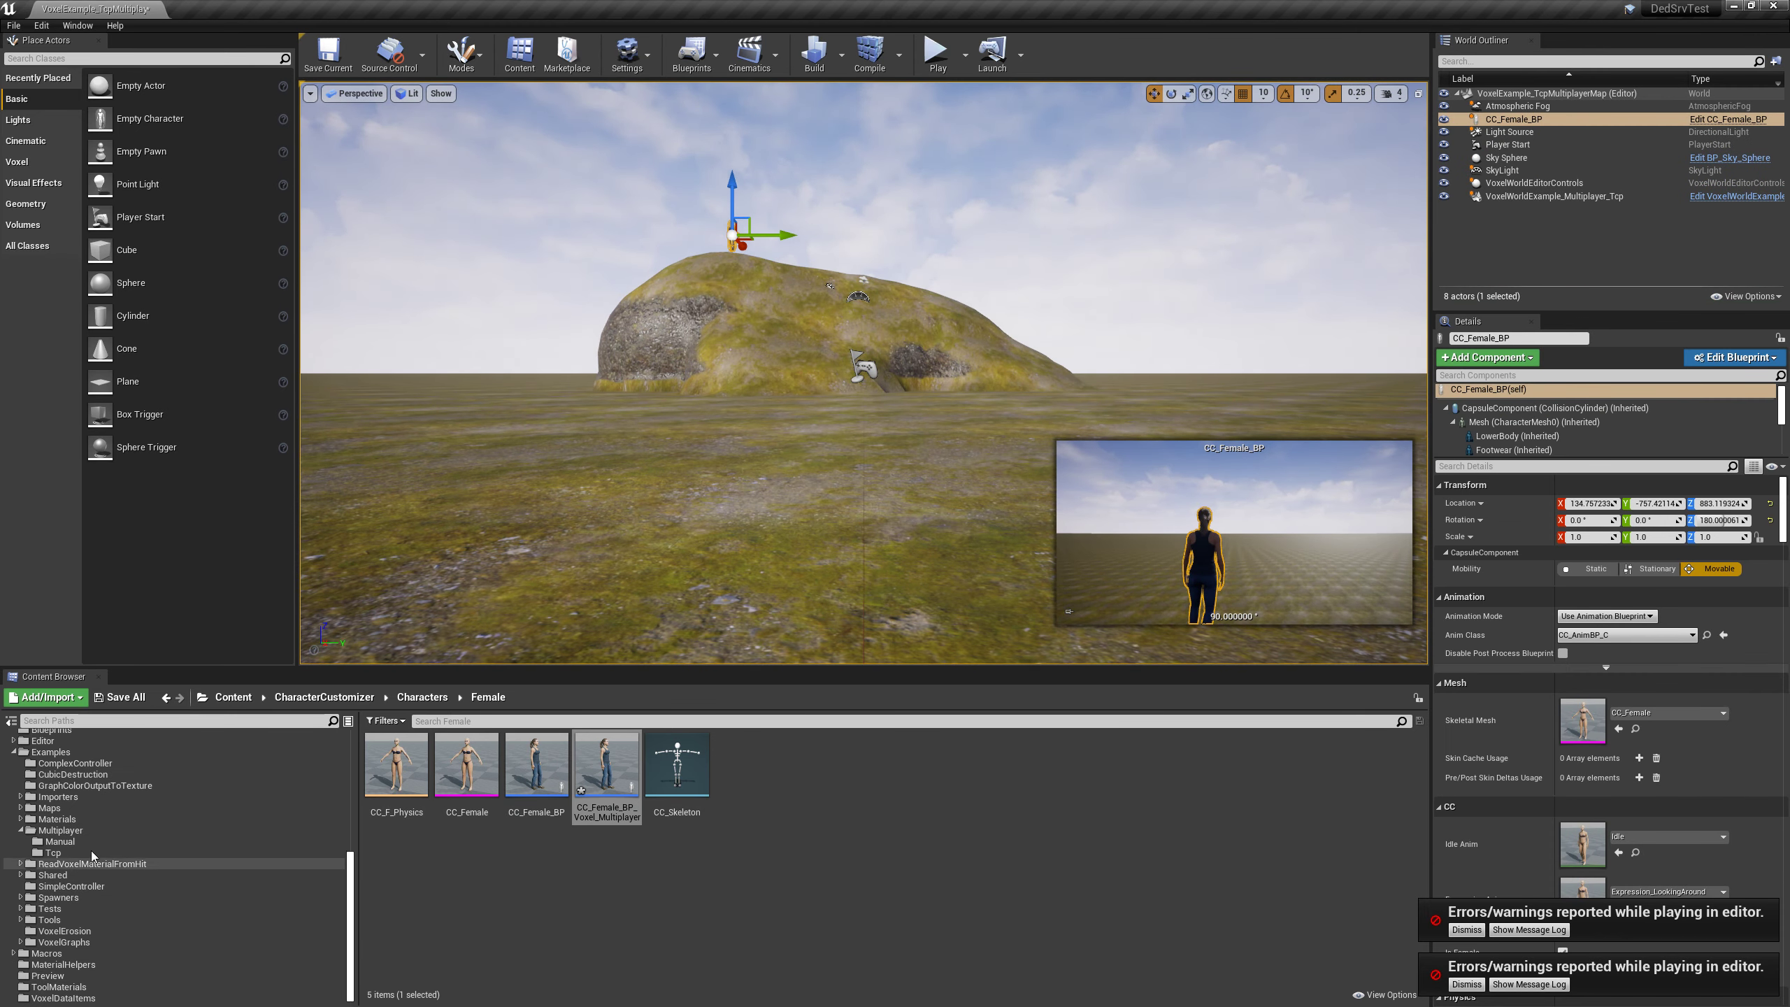
{"action": "left_click", "coordinate": [71, 831]}
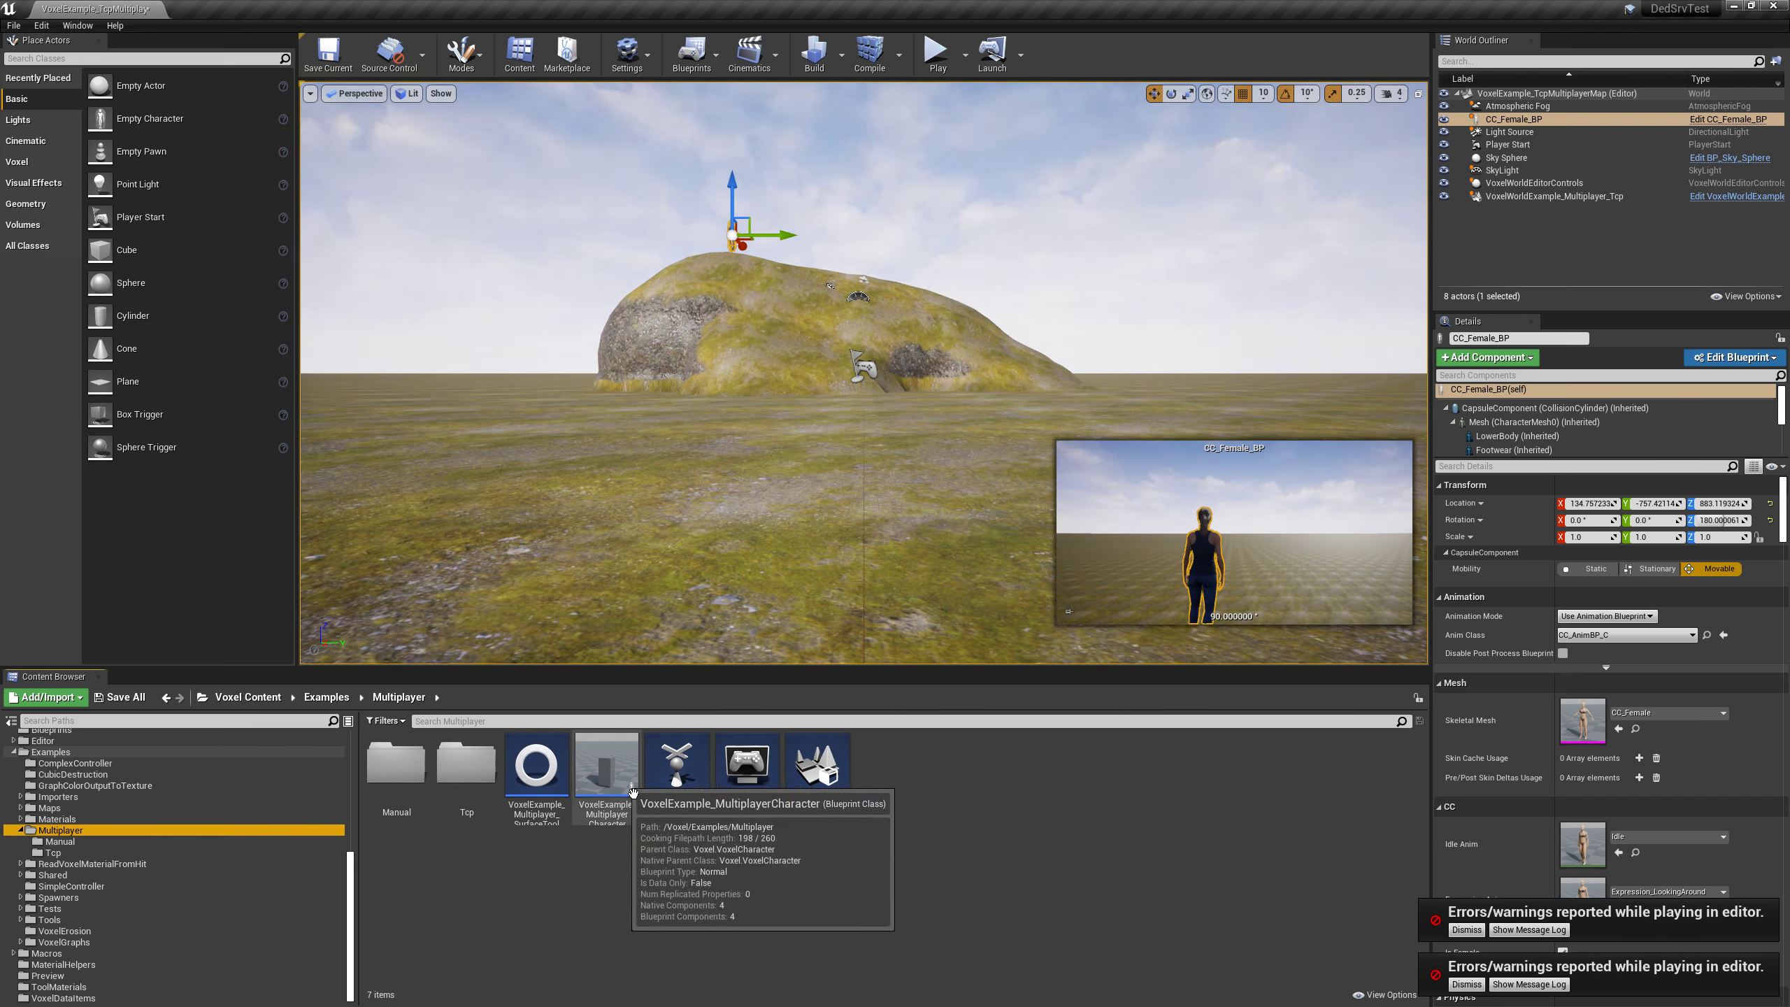
{"action": "double_click", "coordinate": [772, 783]}
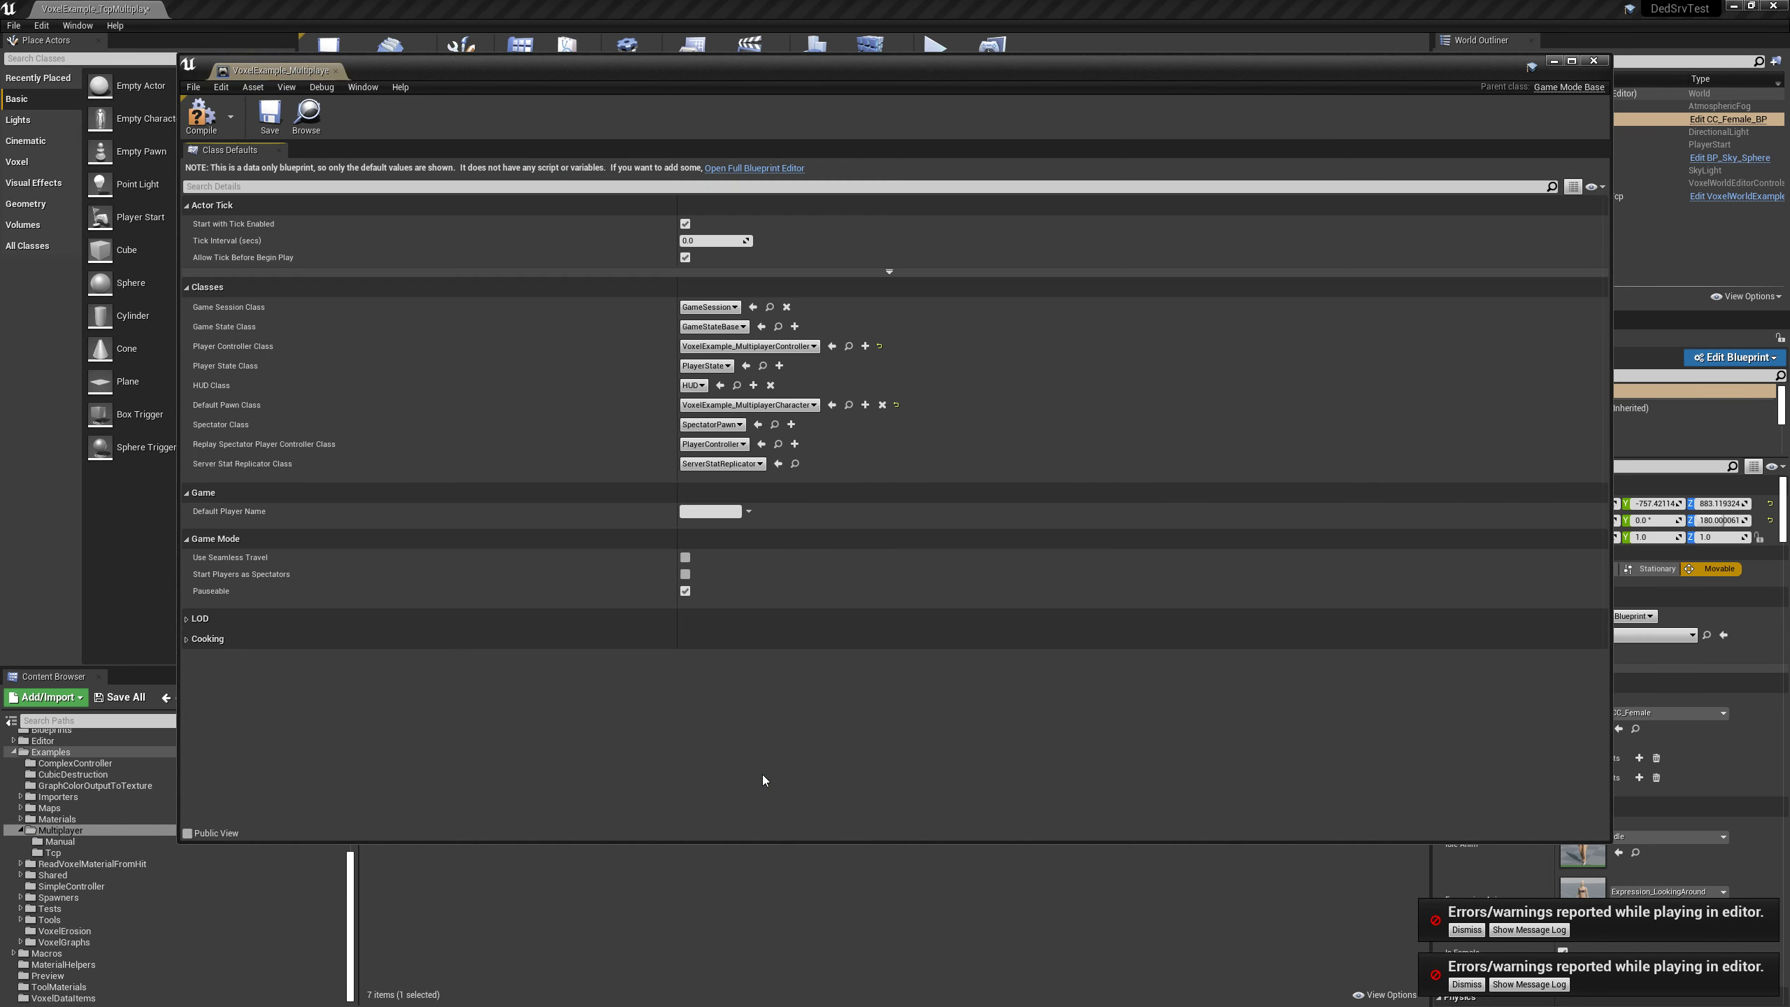
{"action": "left_click", "coordinate": [752, 407]}
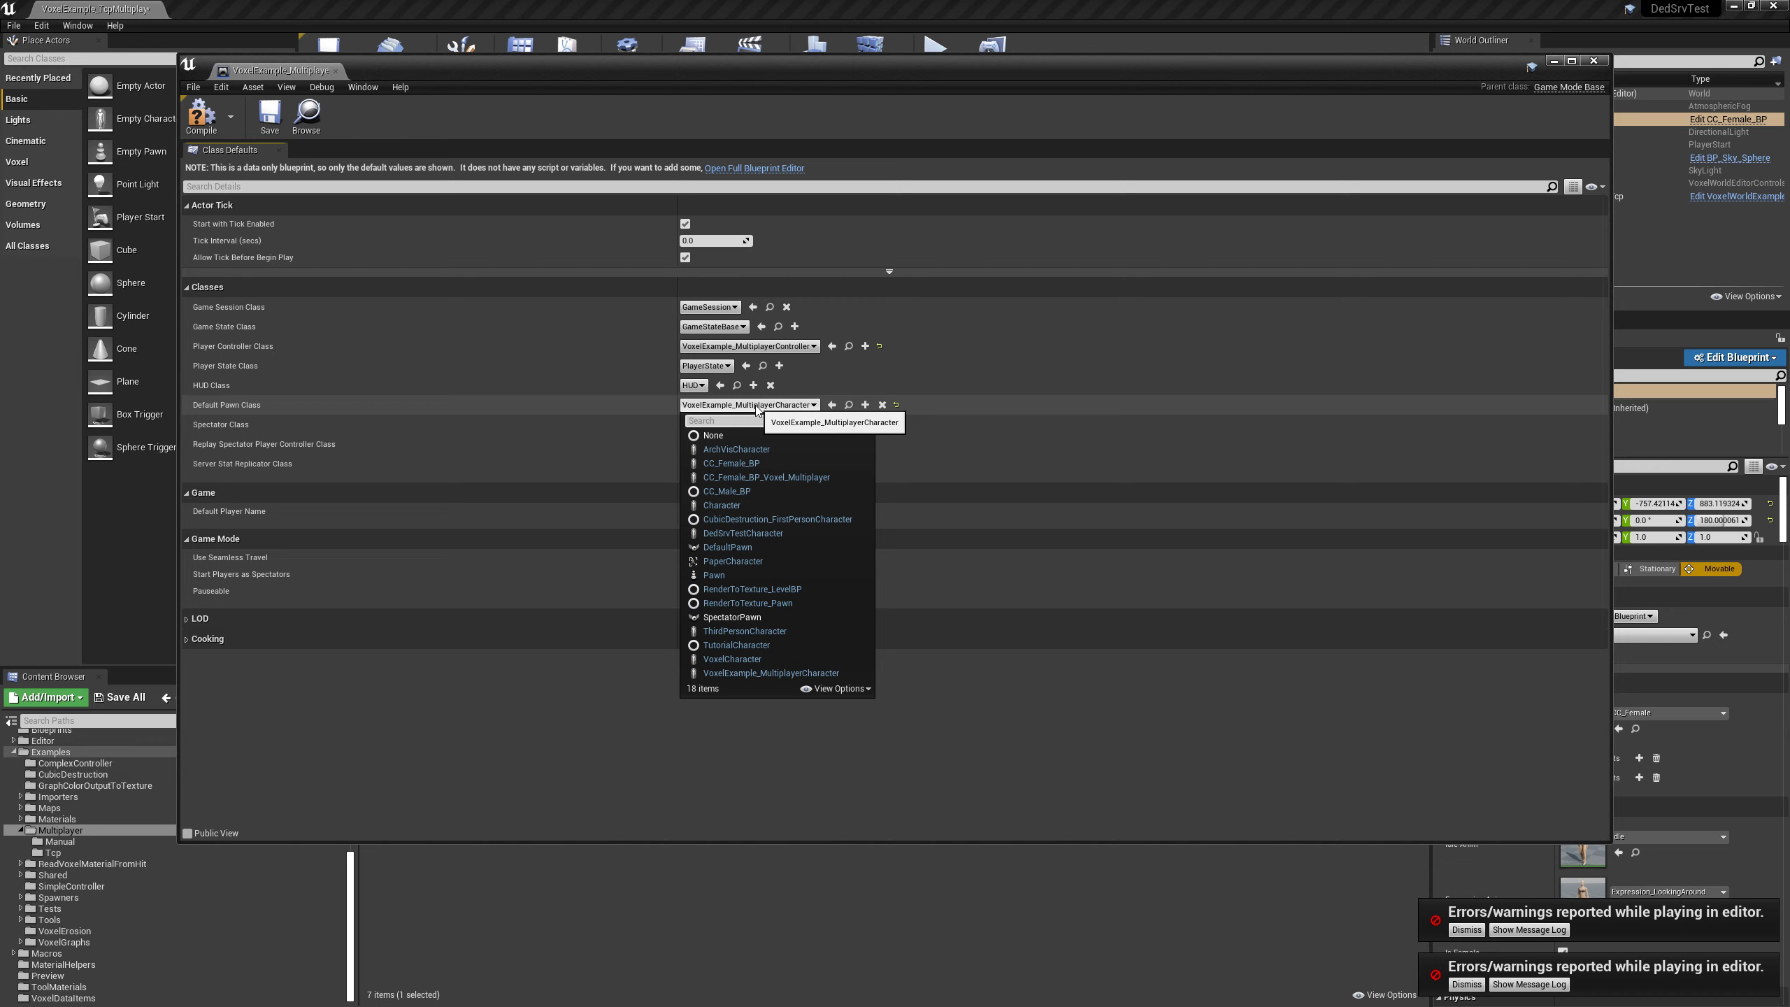
{"action": "type", "text": "CC"}
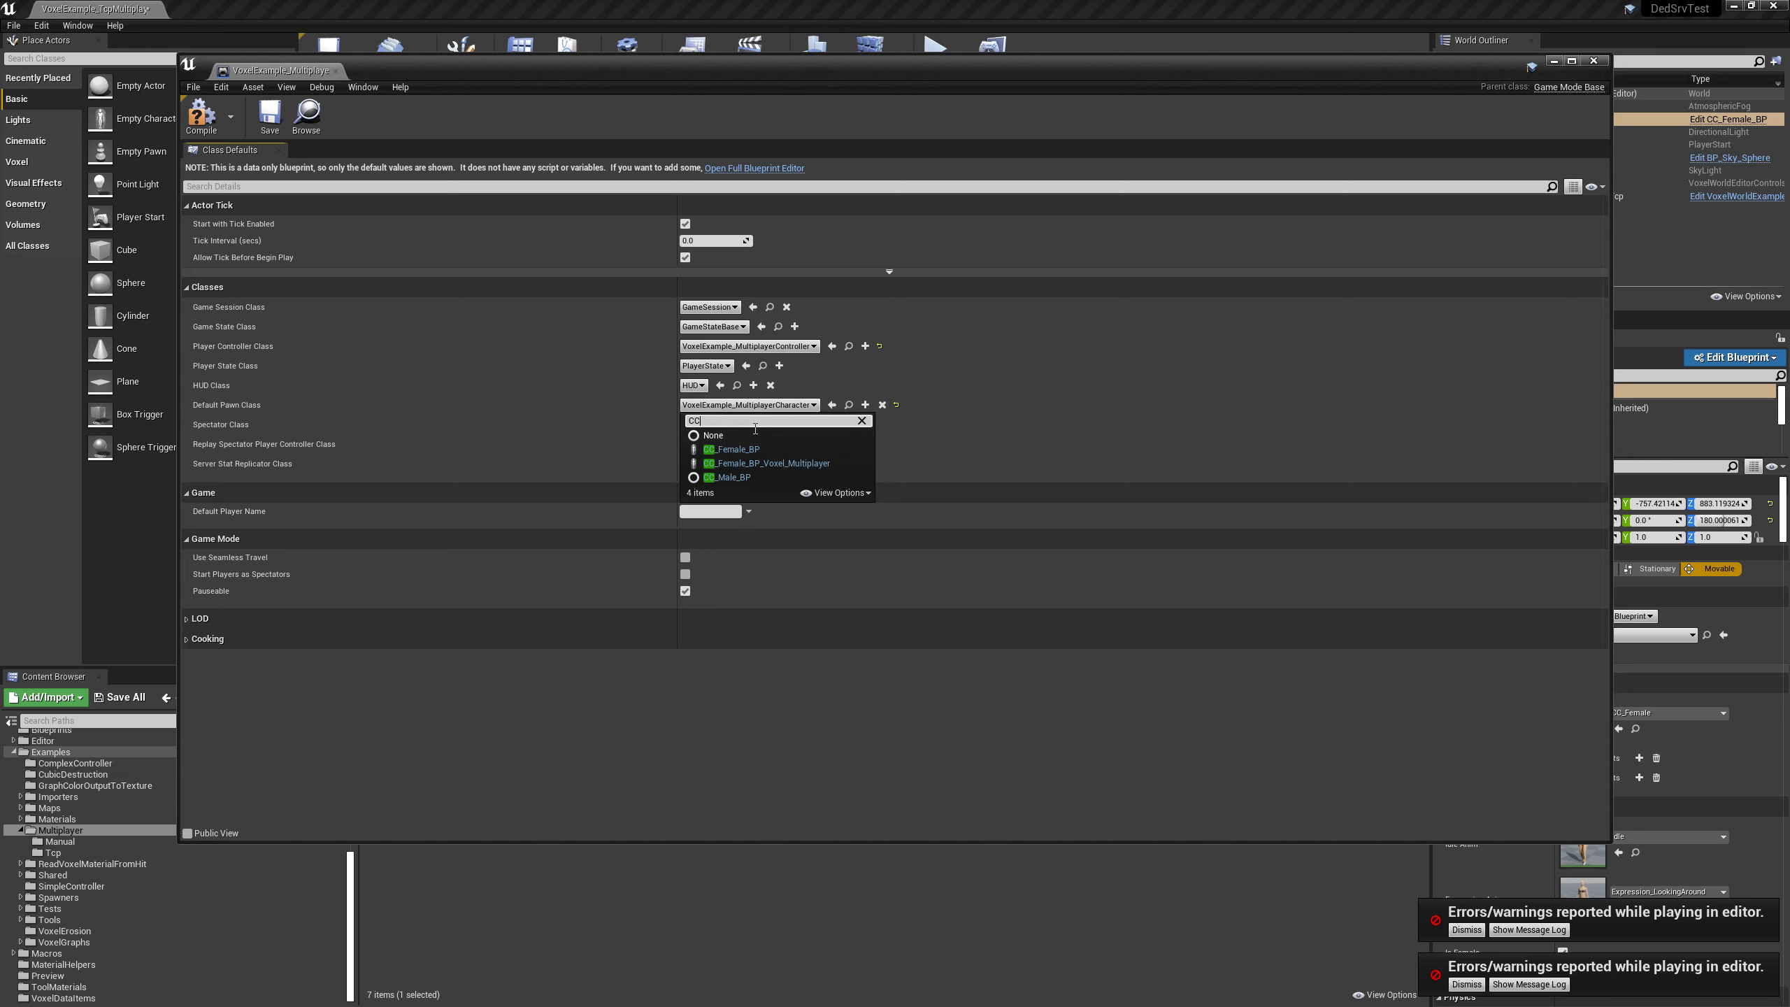
{"action": "left_click", "coordinate": [753, 464]}
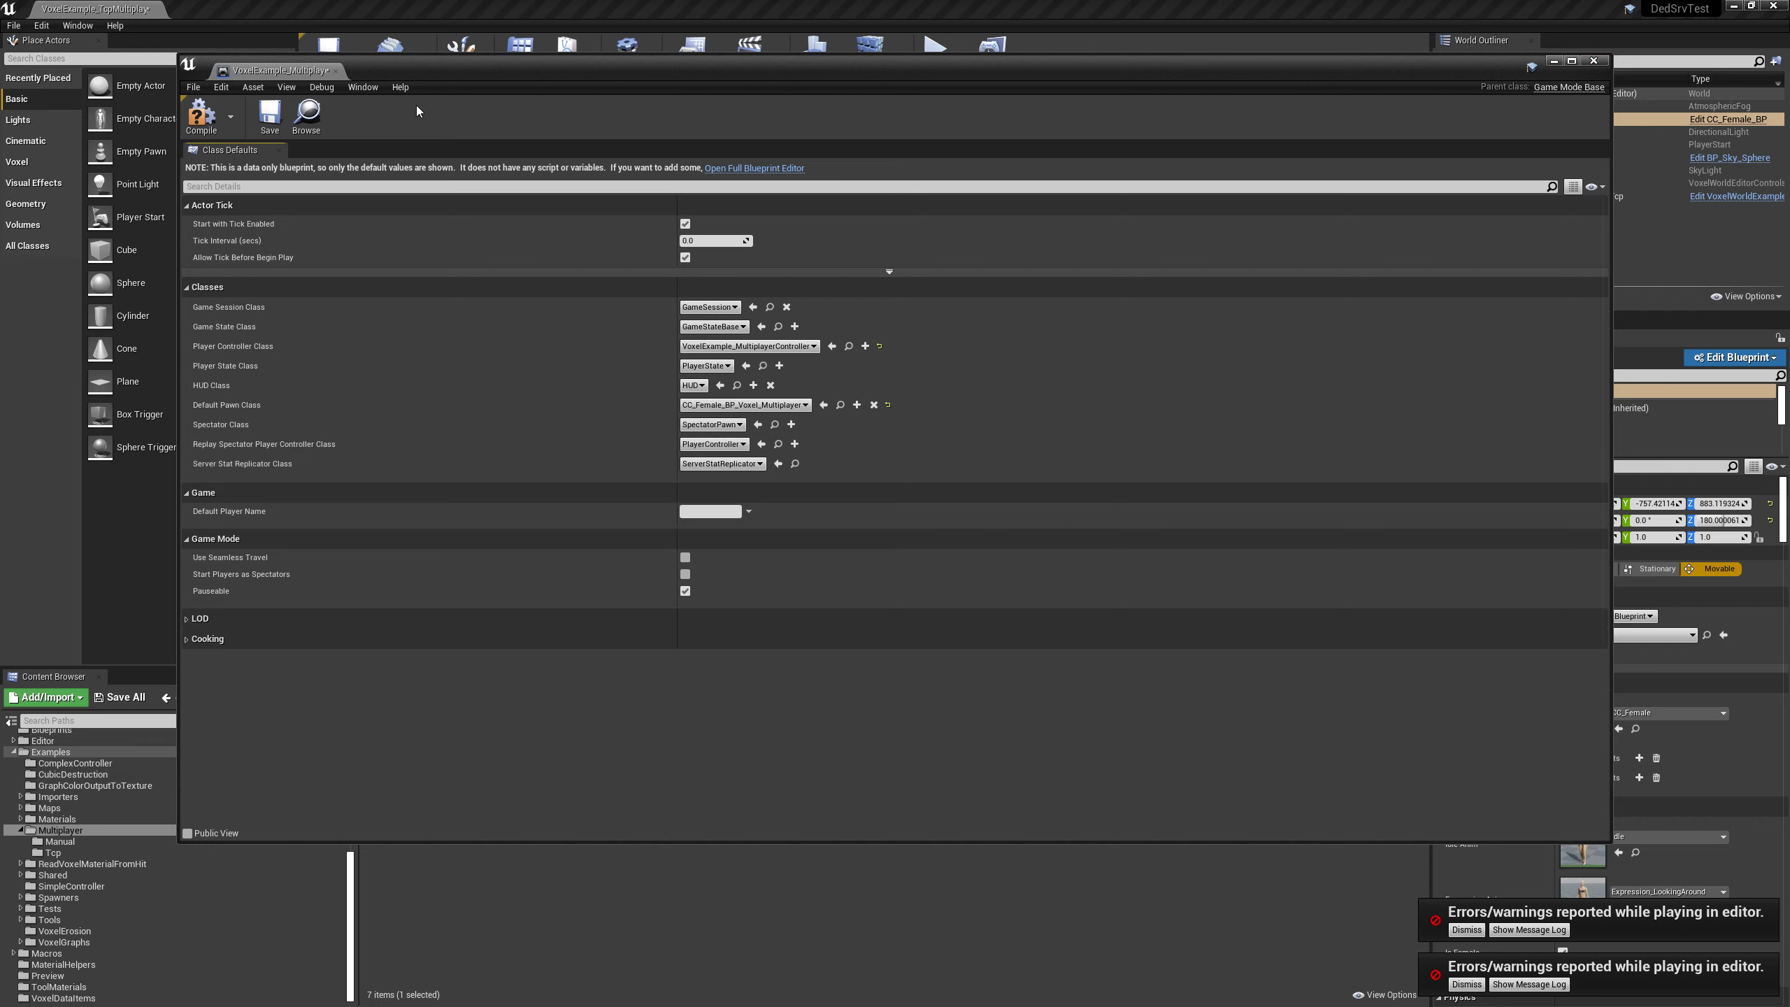
{"action": "left_click", "coordinate": [269, 116]}
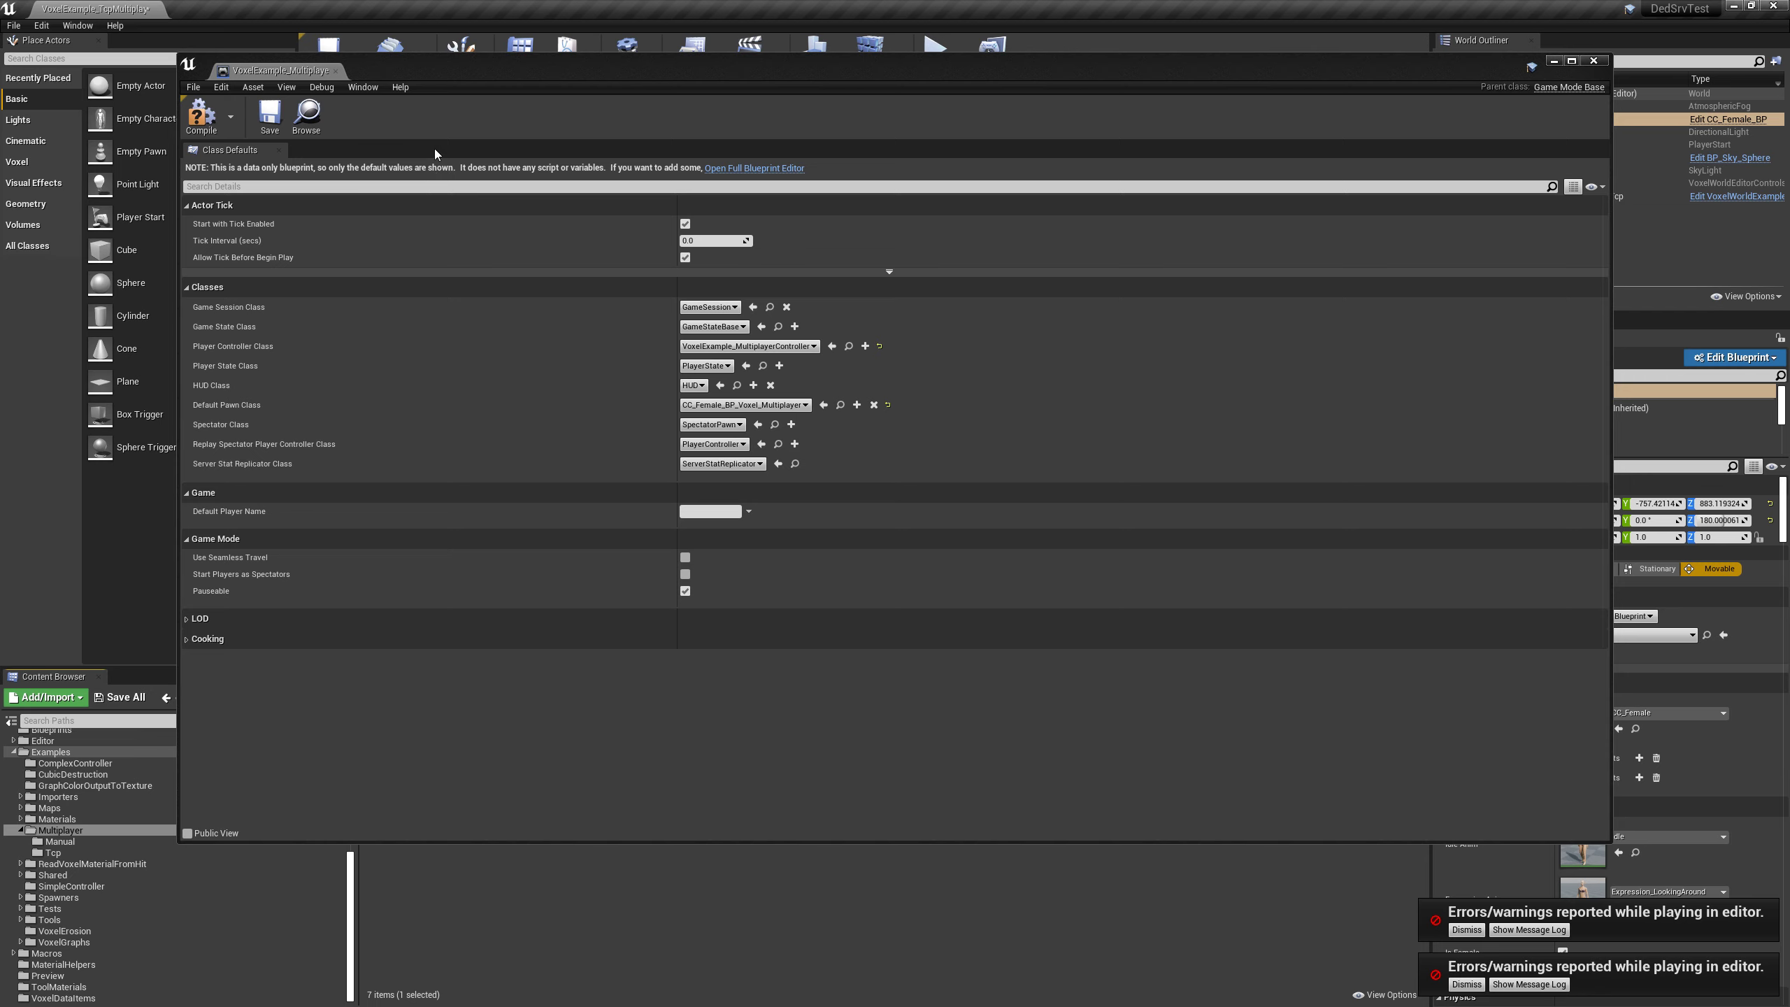
{"action": "left_click", "coordinate": [1594, 61]}
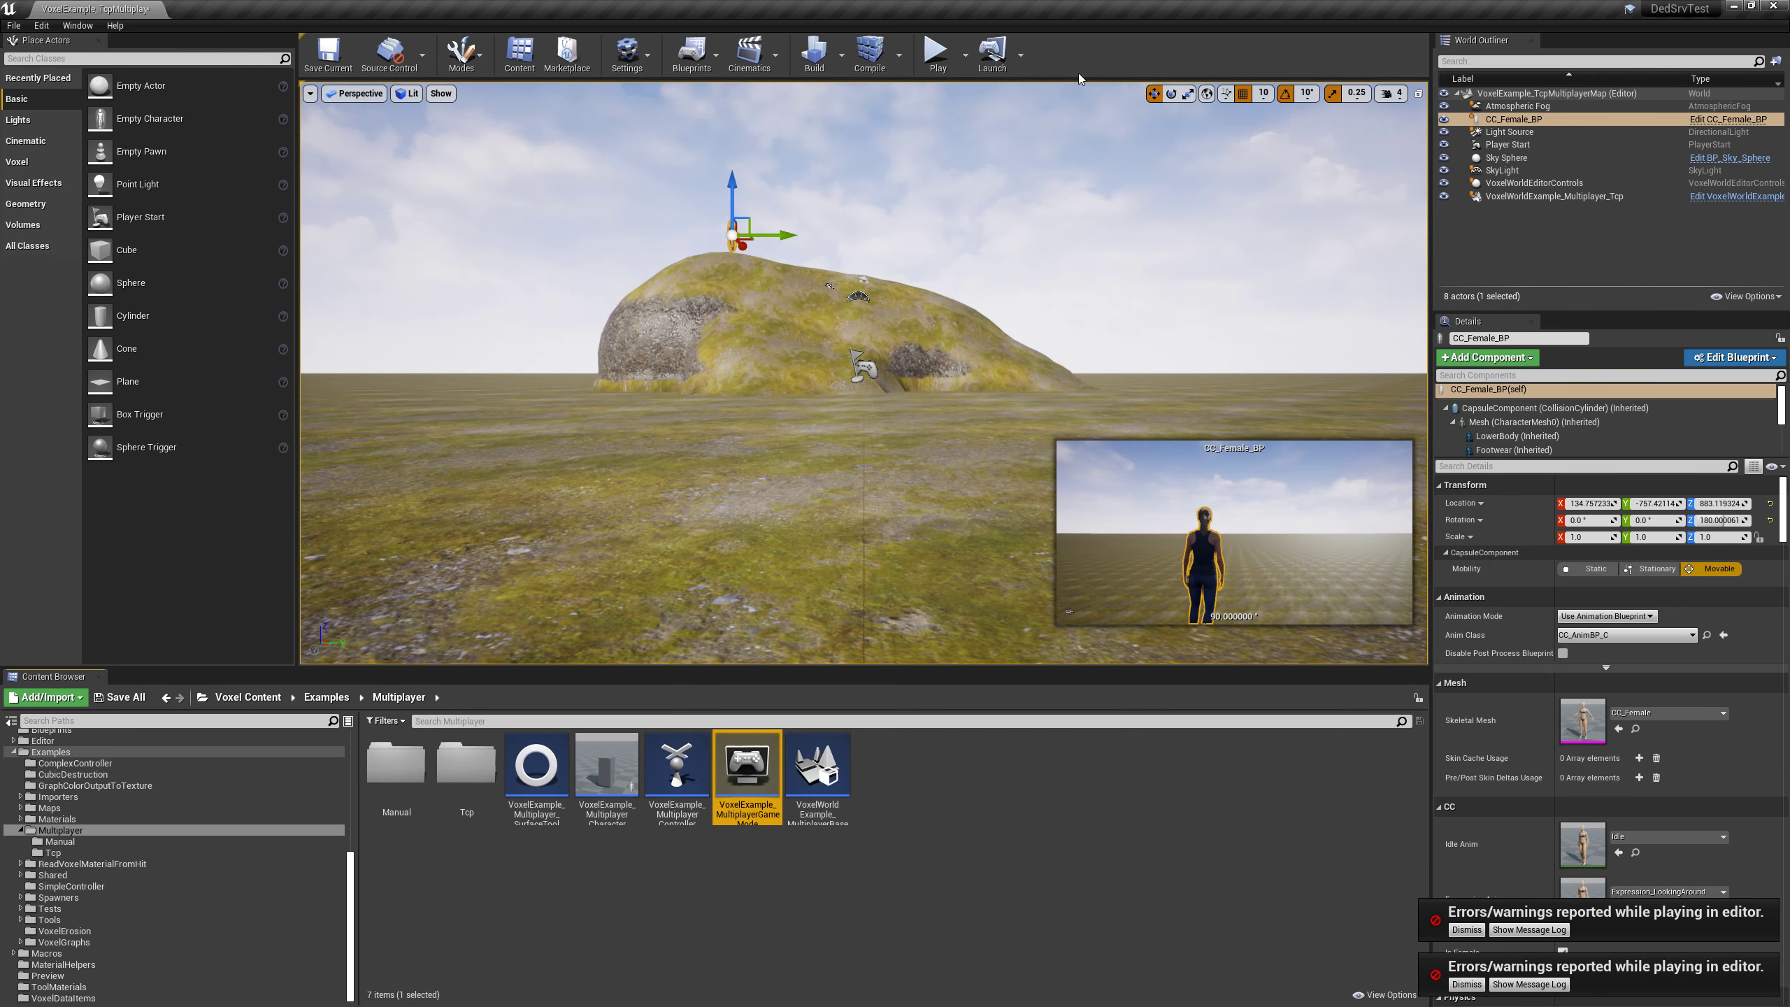
Play-test the level with the new default pawn, close the message log, and refocus the view on the CC_Female_BP actor.
{"action": "left_click", "coordinate": [935, 49]}
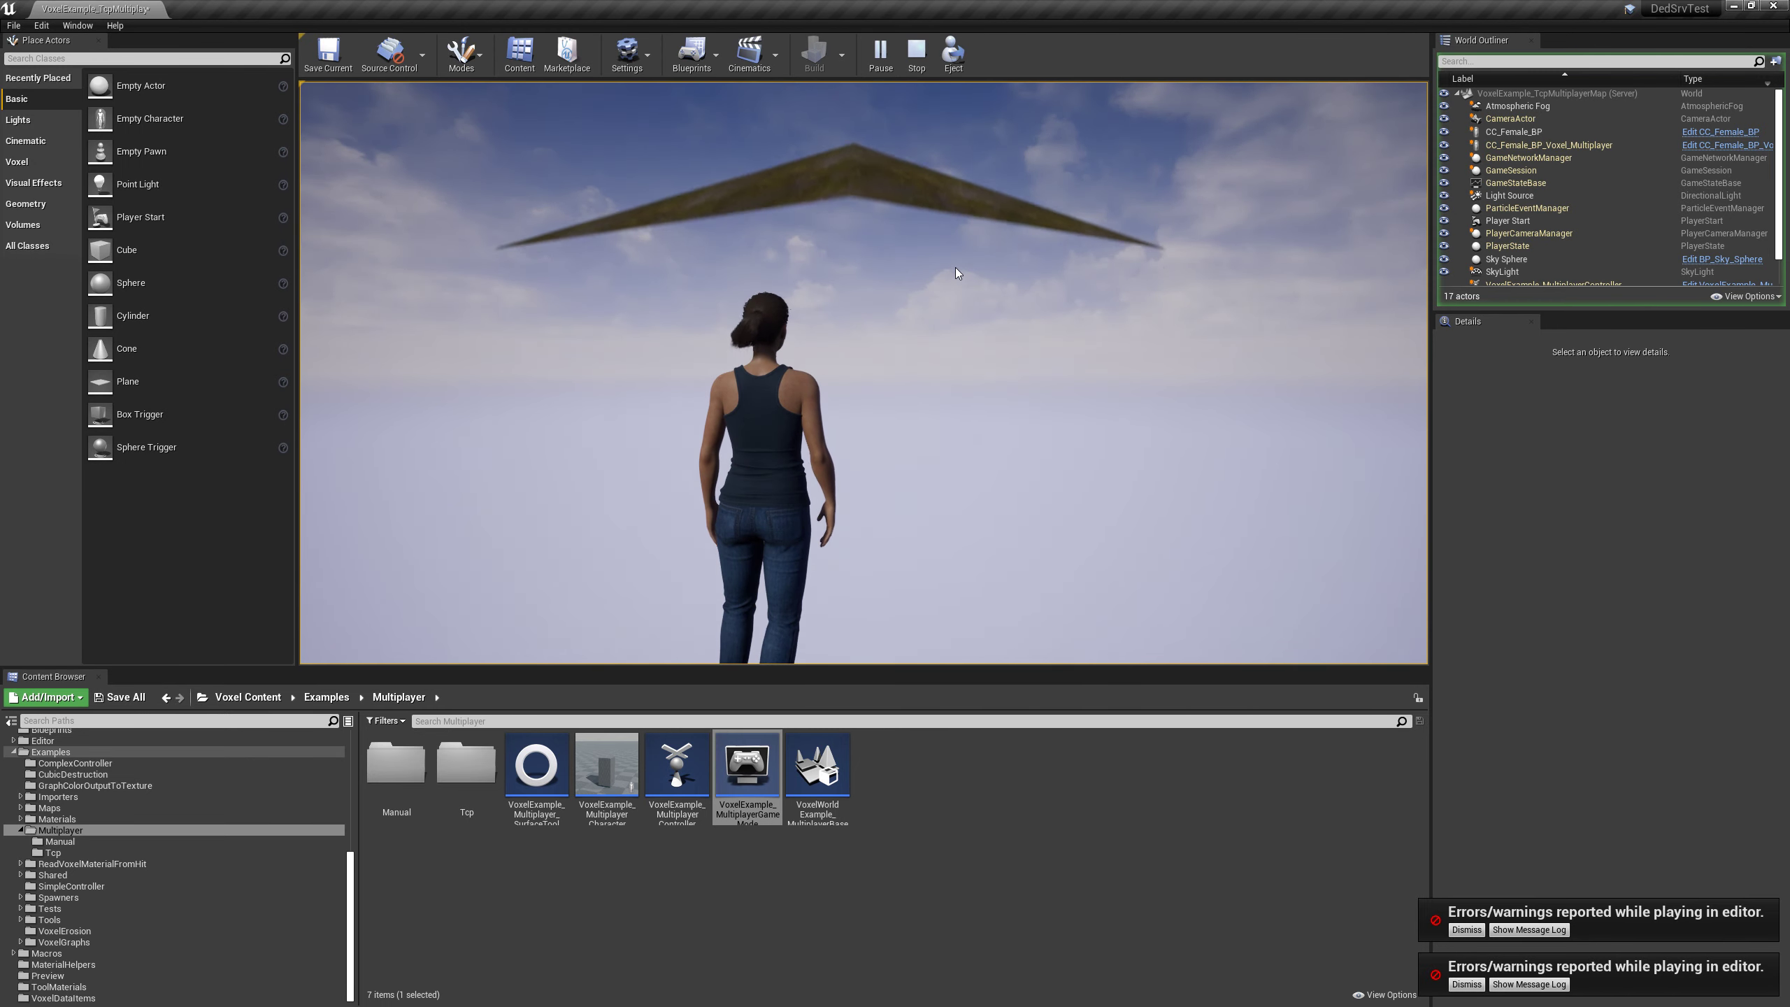
{"action": "left_click_drag", "start_coordinate": [920, 300], "coordinate": [927, 113]}
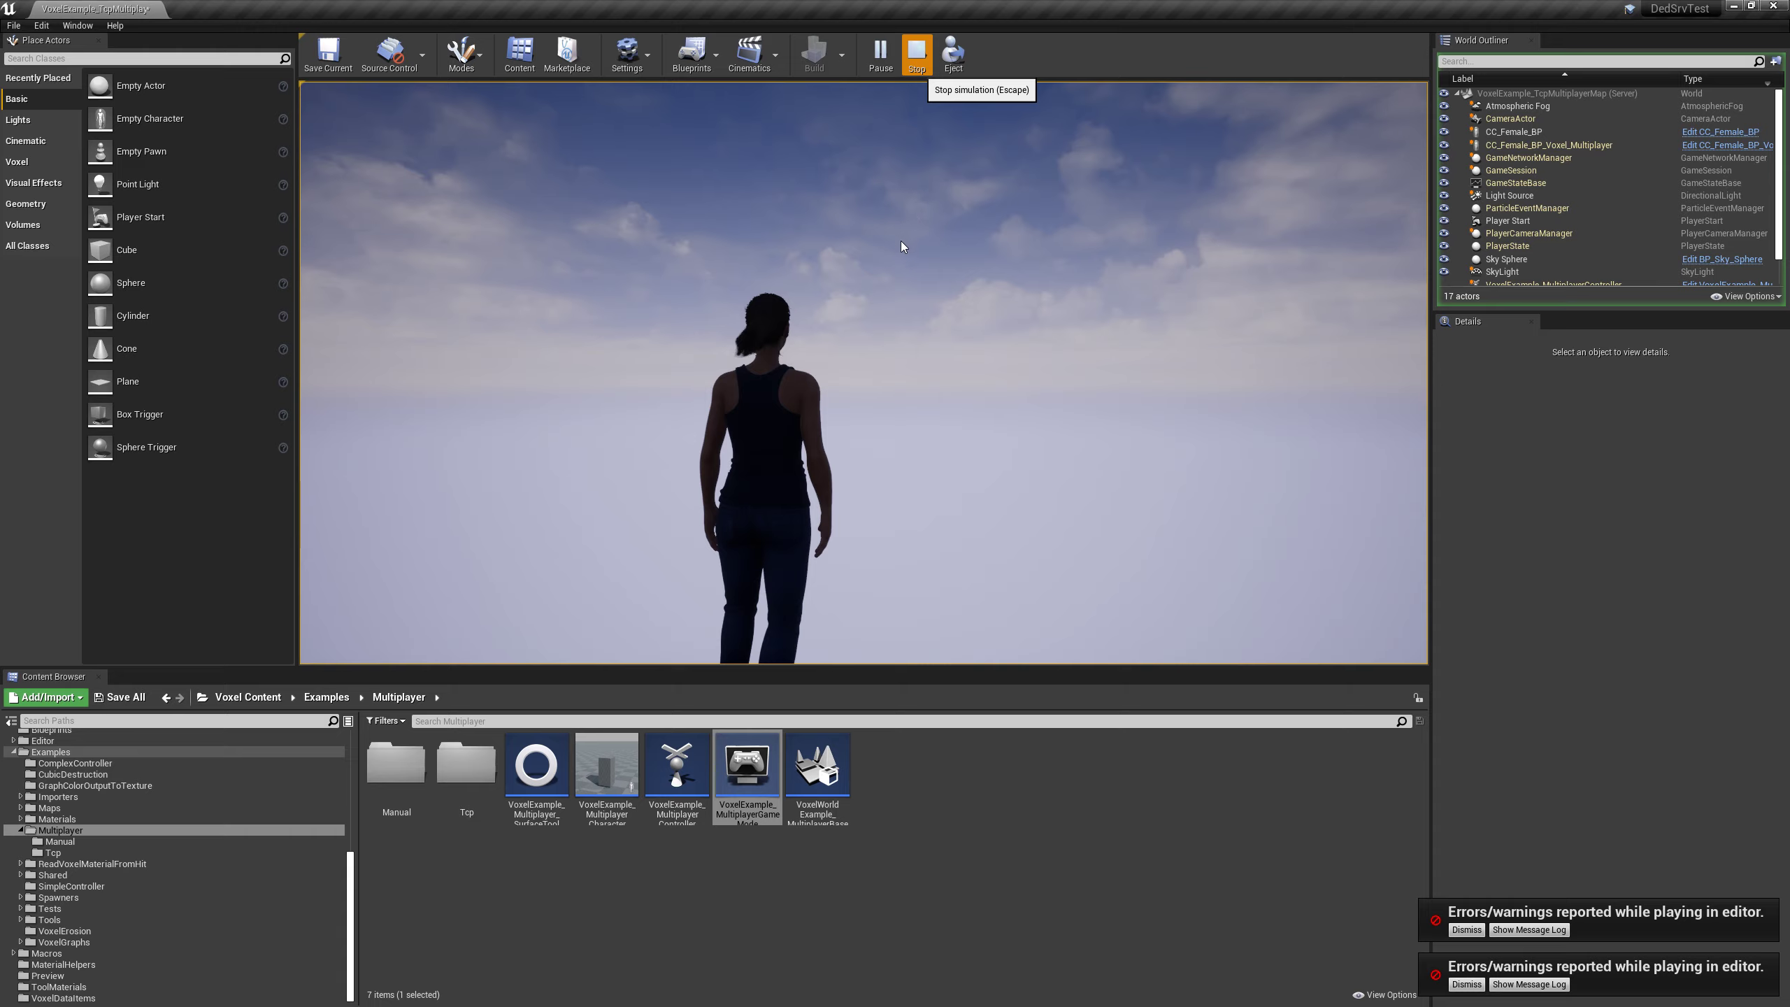
{"action": "key", "text": "Escape"}
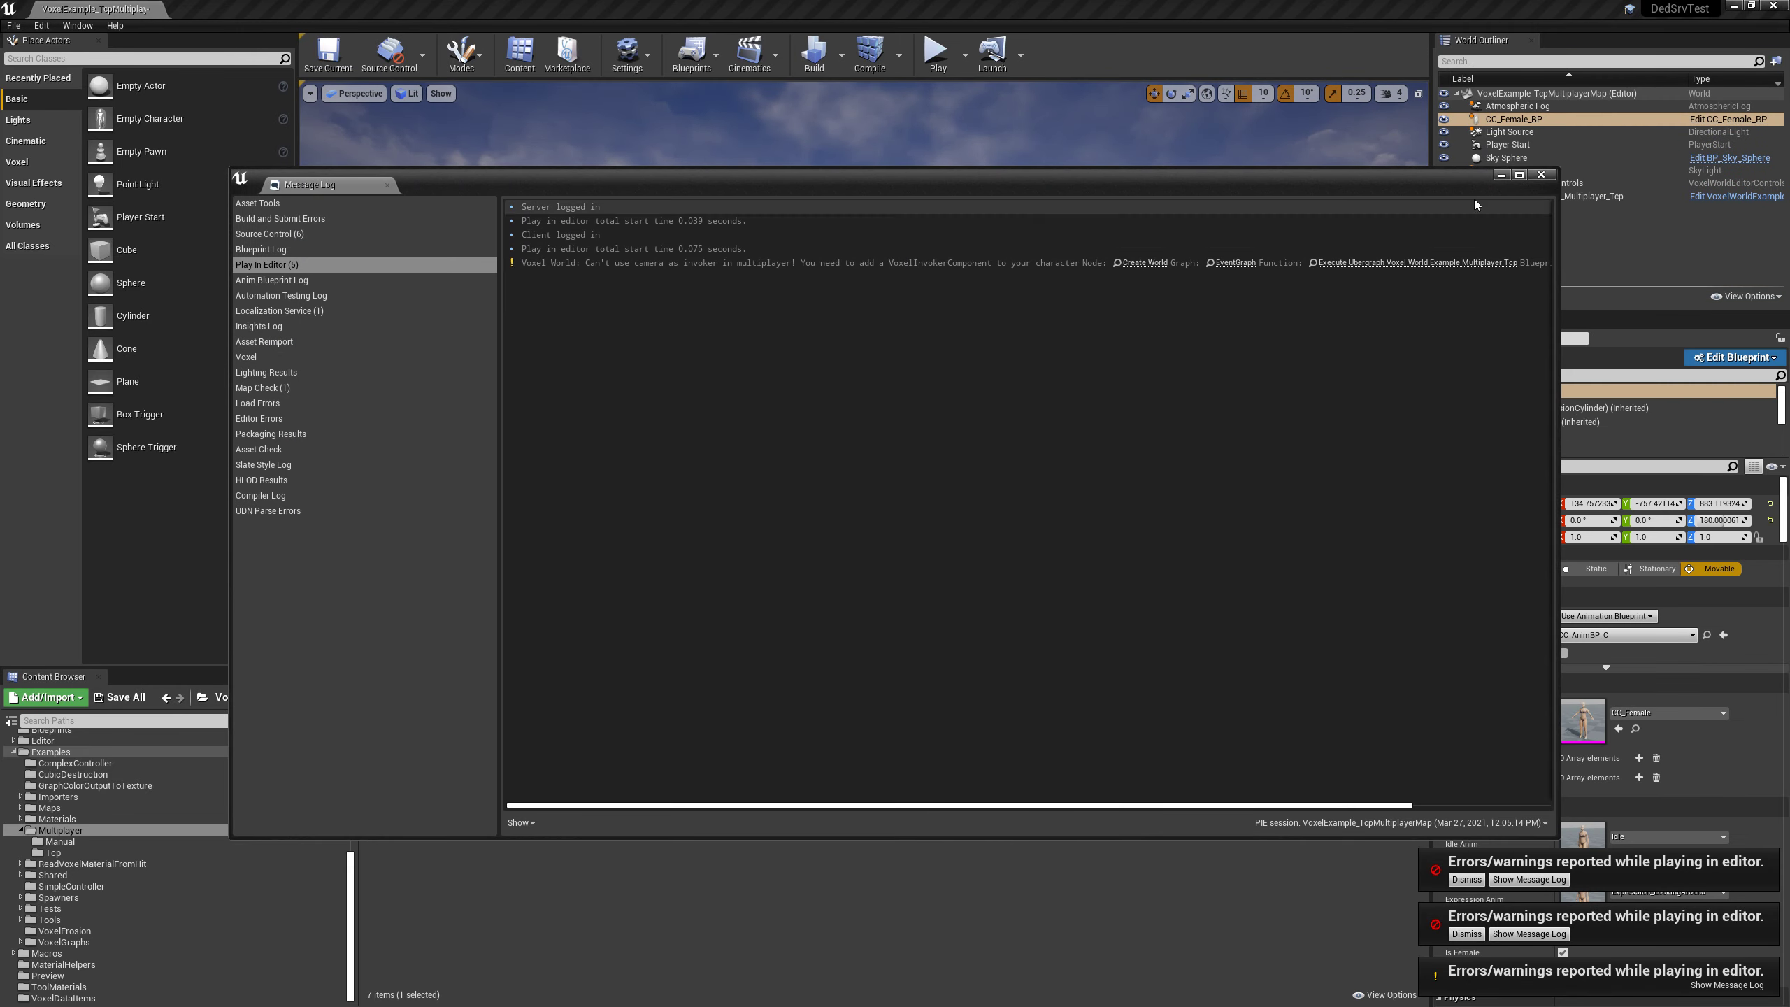
{"action": "left_click", "coordinate": [1543, 175]}
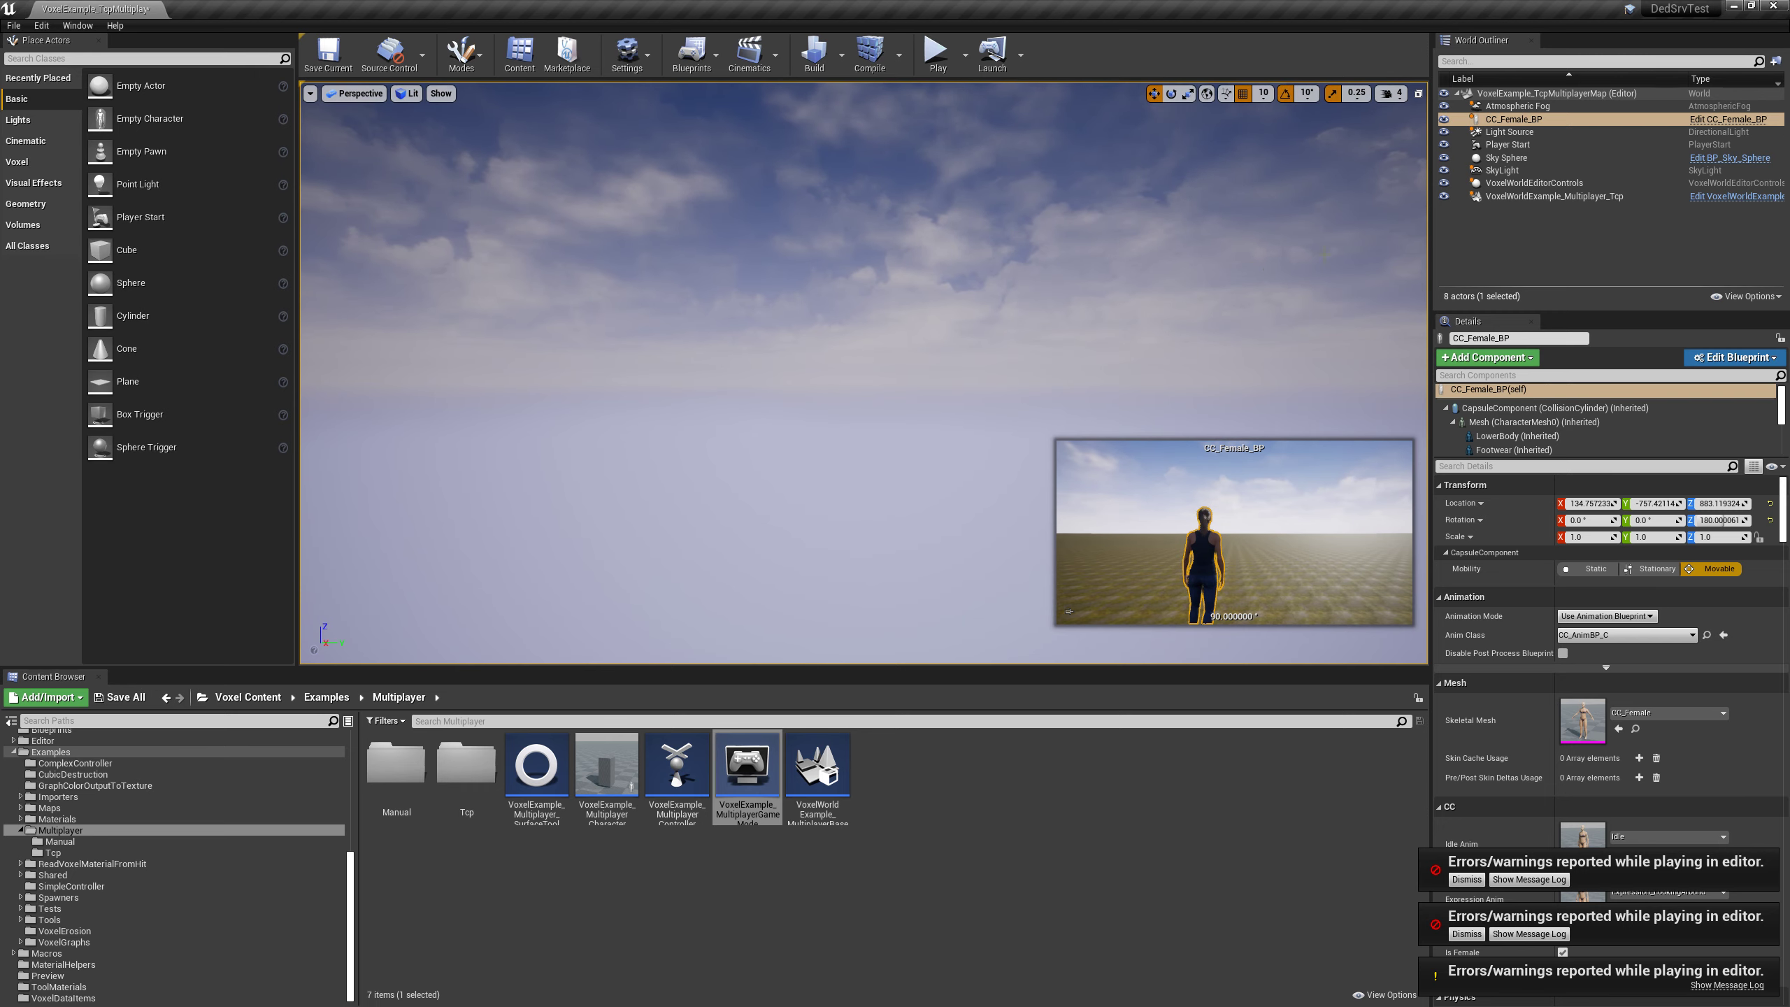
{"action": "double_click", "coordinate": [1515, 119]}
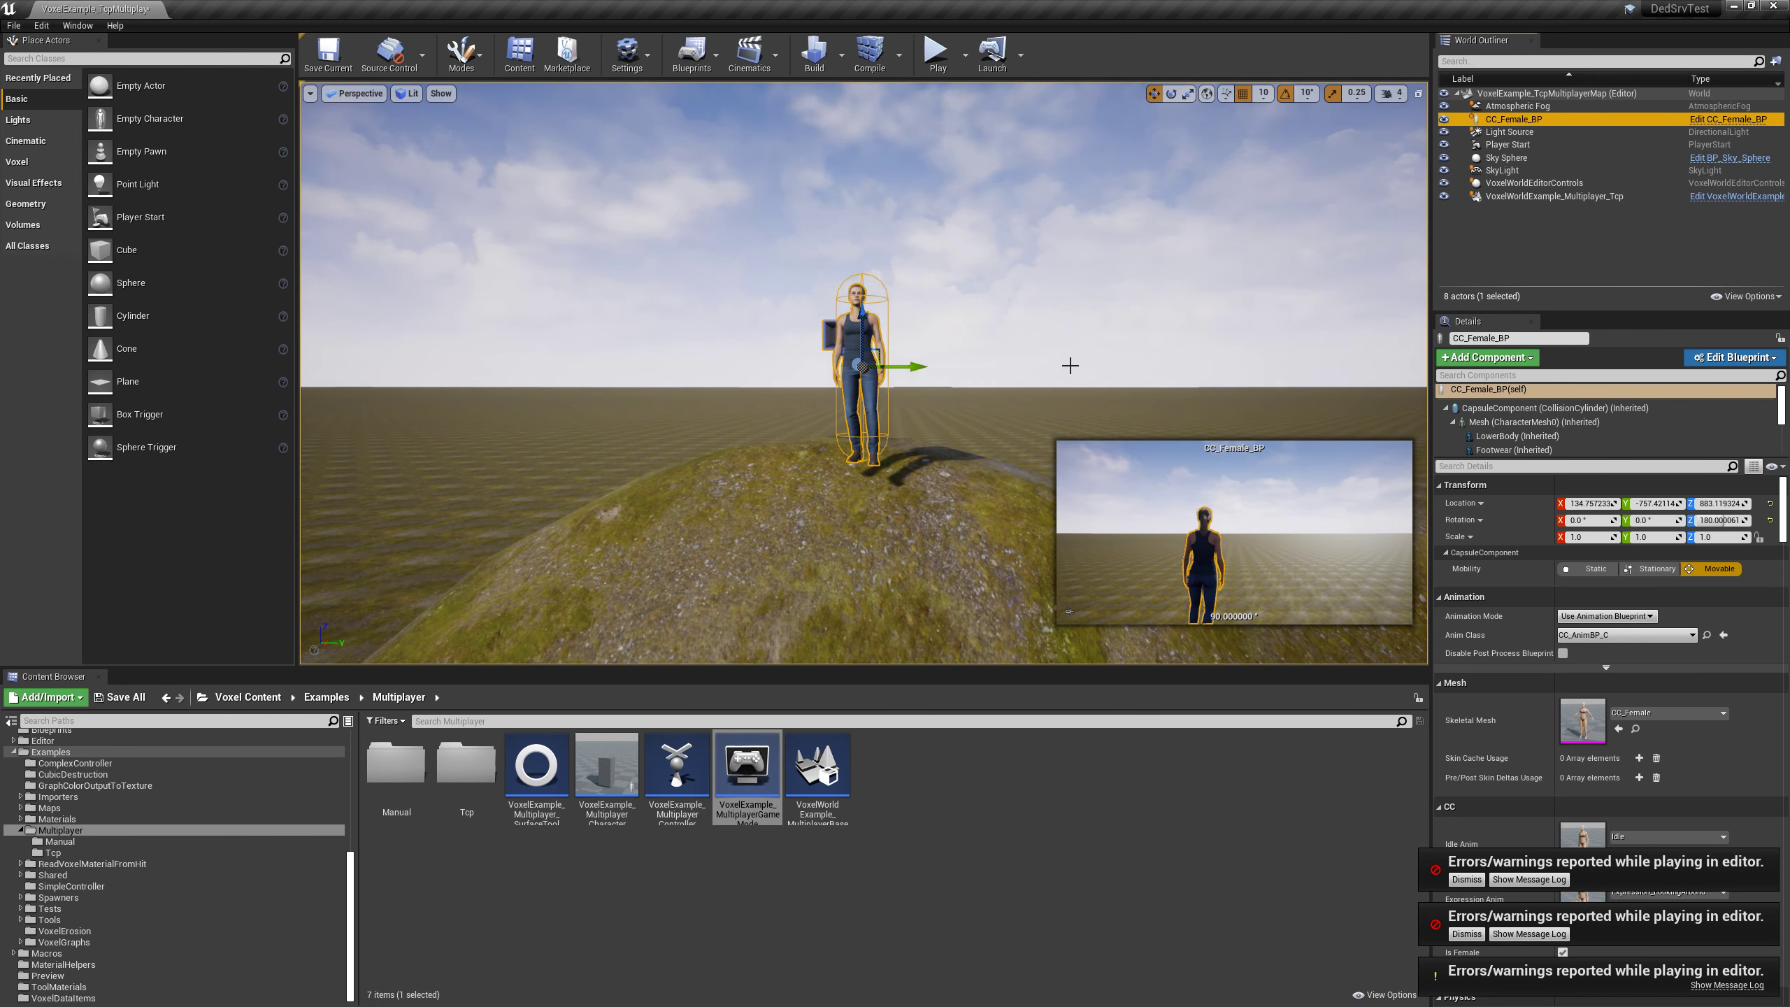
Switch to the browser, check the Voxel Invoker Component instruction in the Additional setup section, and return to Unreal Editor.
{"action": "key", "text": "alt+Tab"}
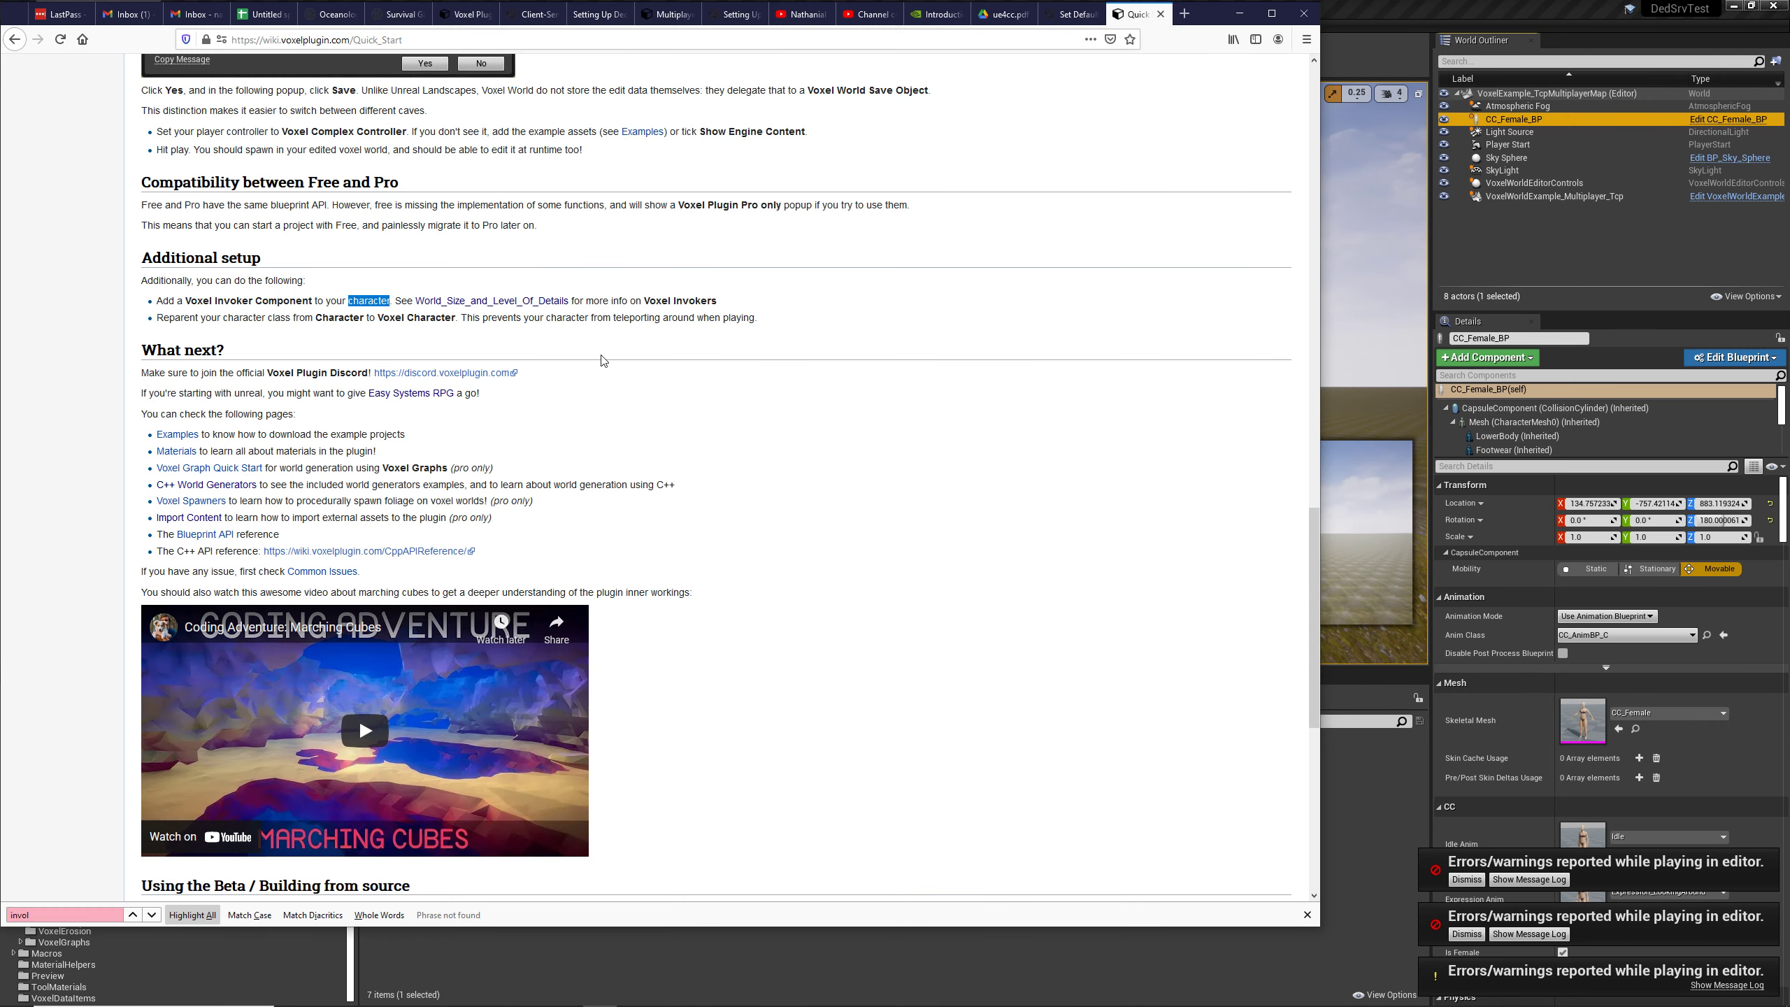
{"action": "double_click", "coordinate": [308, 303]}
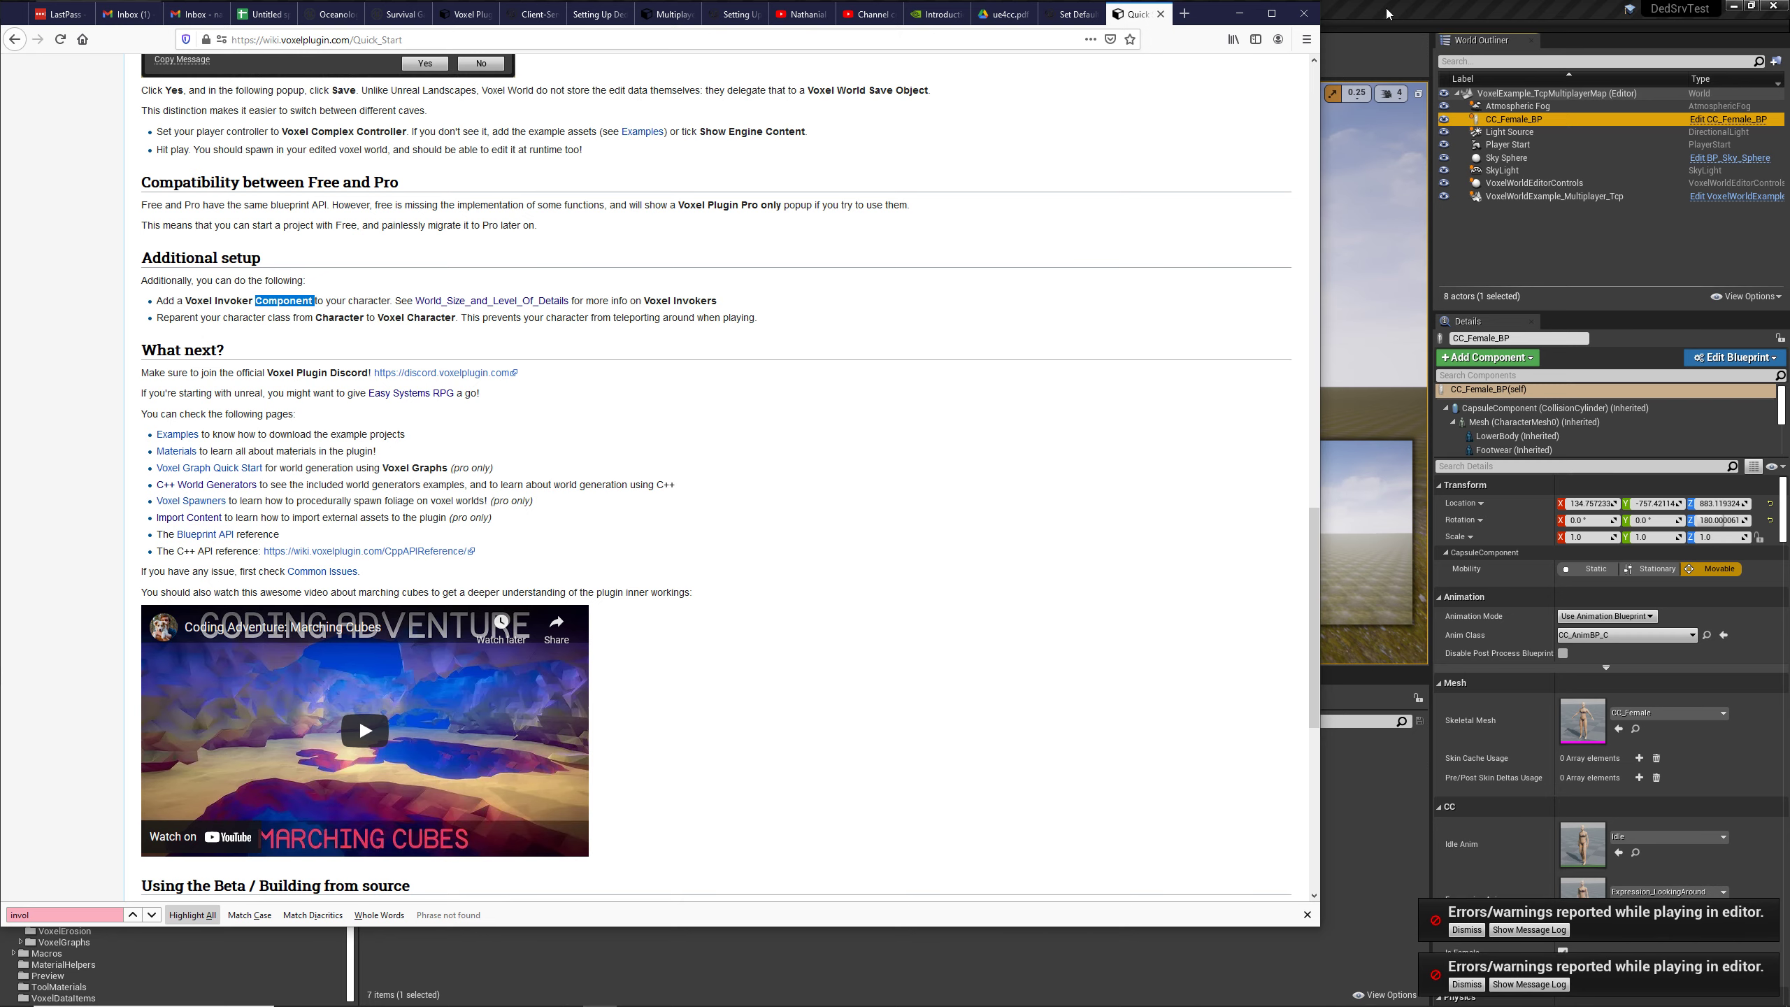
{"action": "key", "text": "alt+Tab"}
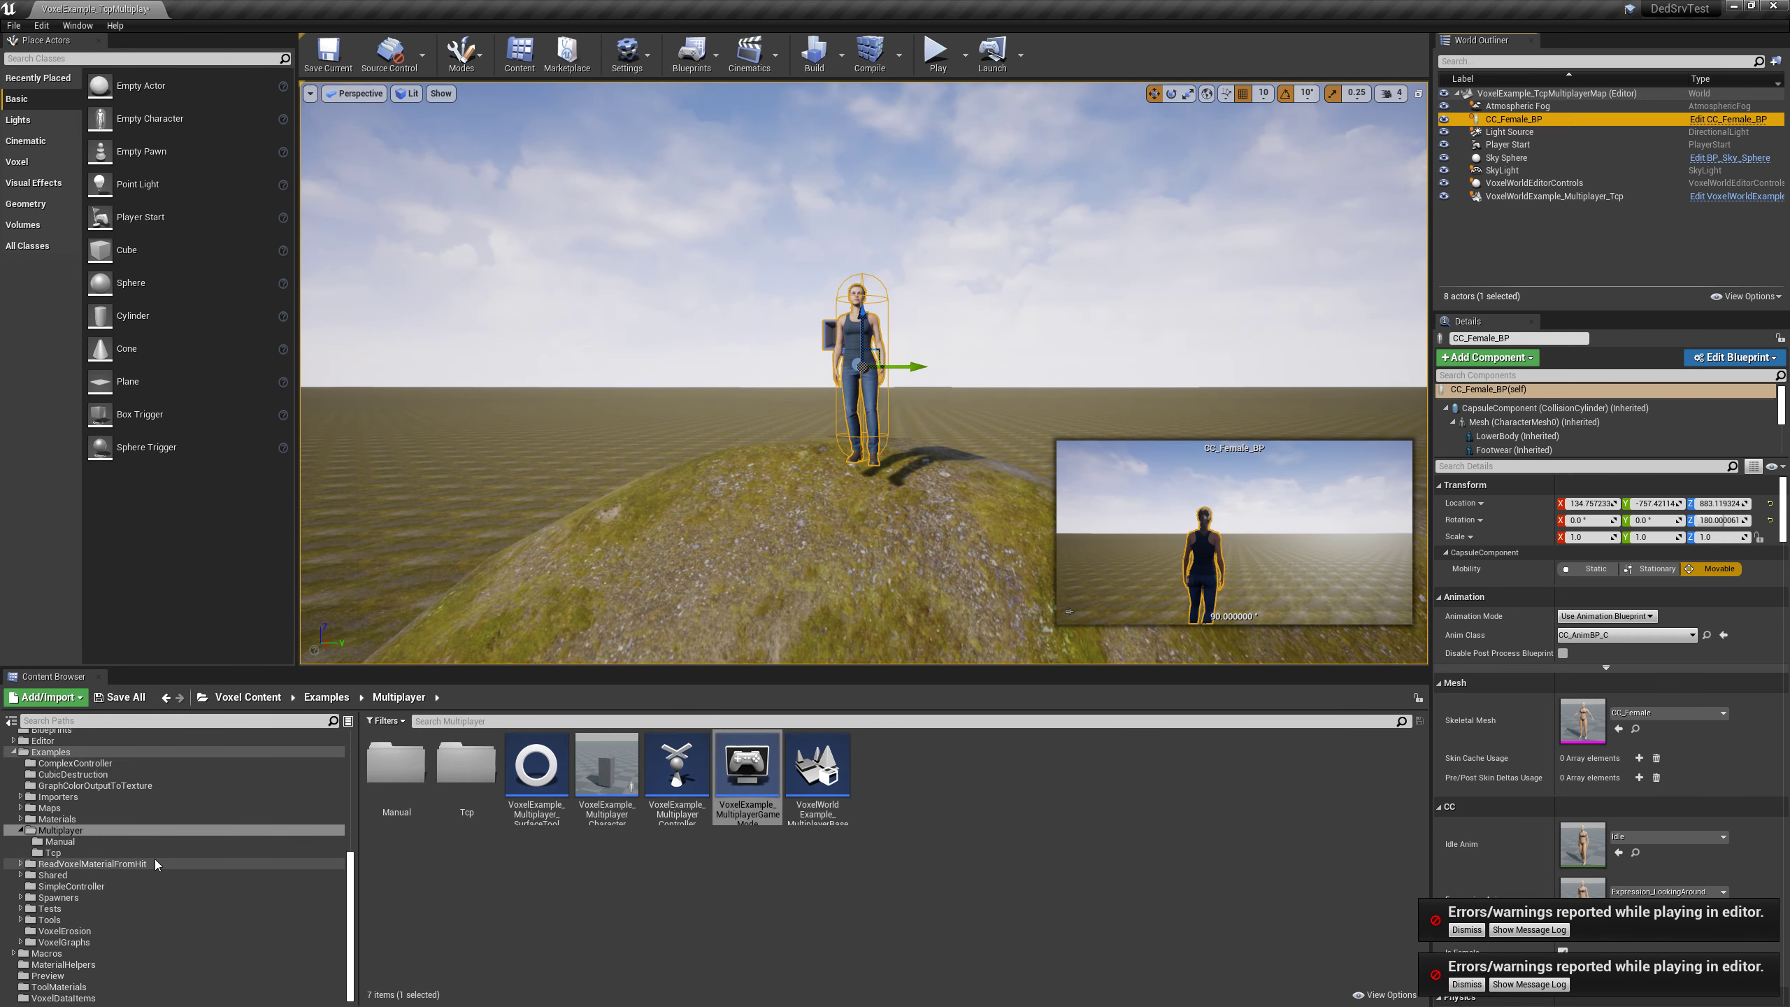
Copy the VoxelInvoker component from the VoxelExample_MultiplayerCharacter blueprint, and close that blueprint.
{"action": "double_click", "coordinate": [626, 789]}
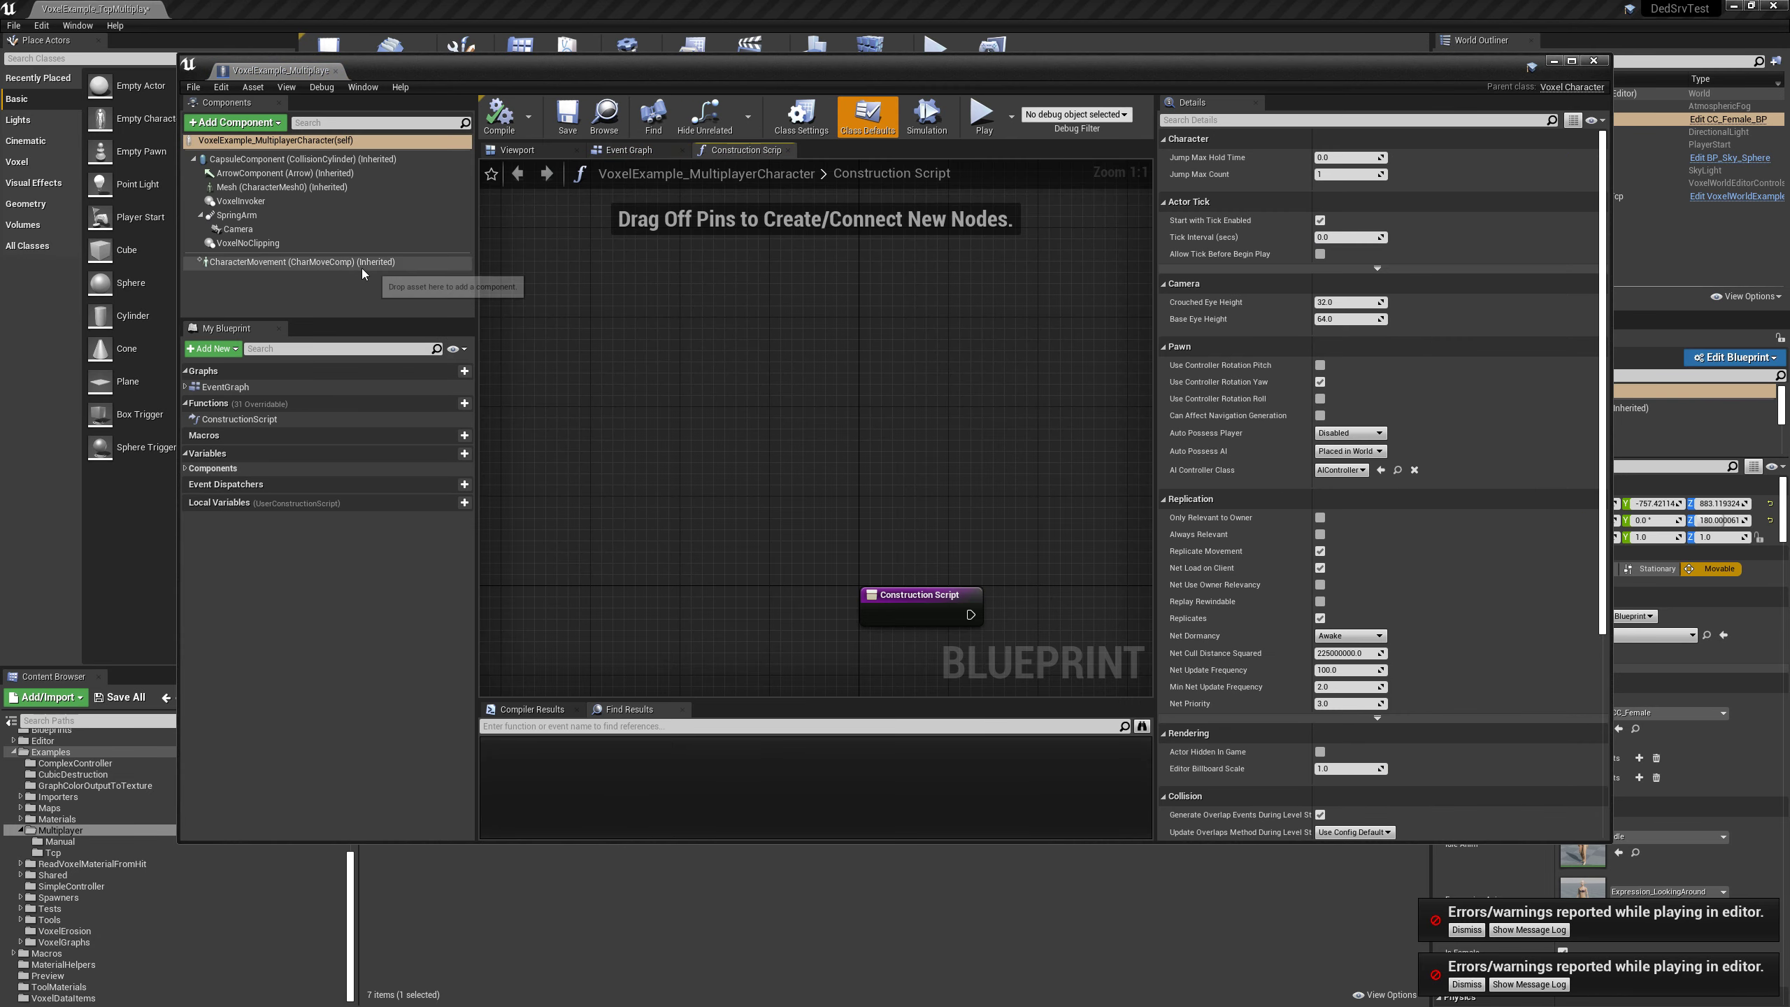
{"action": "left_click", "coordinate": [248, 205]}
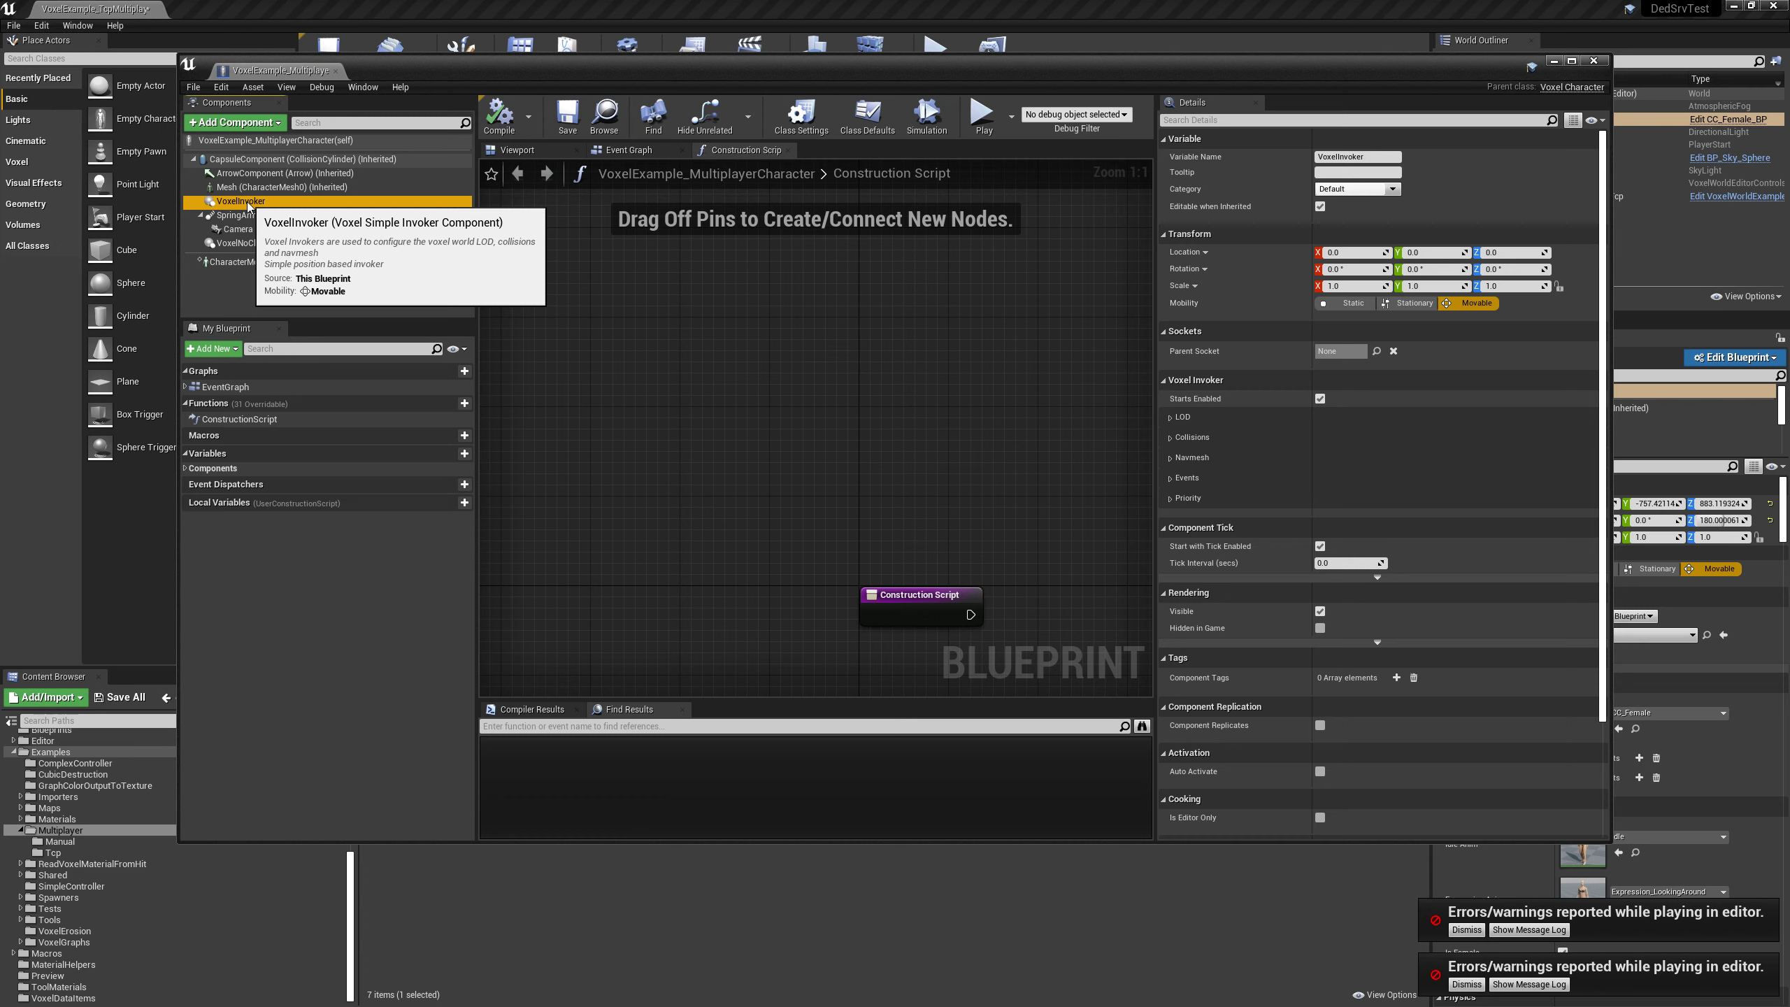
{"action": "right_click", "coordinate": [248, 204]}
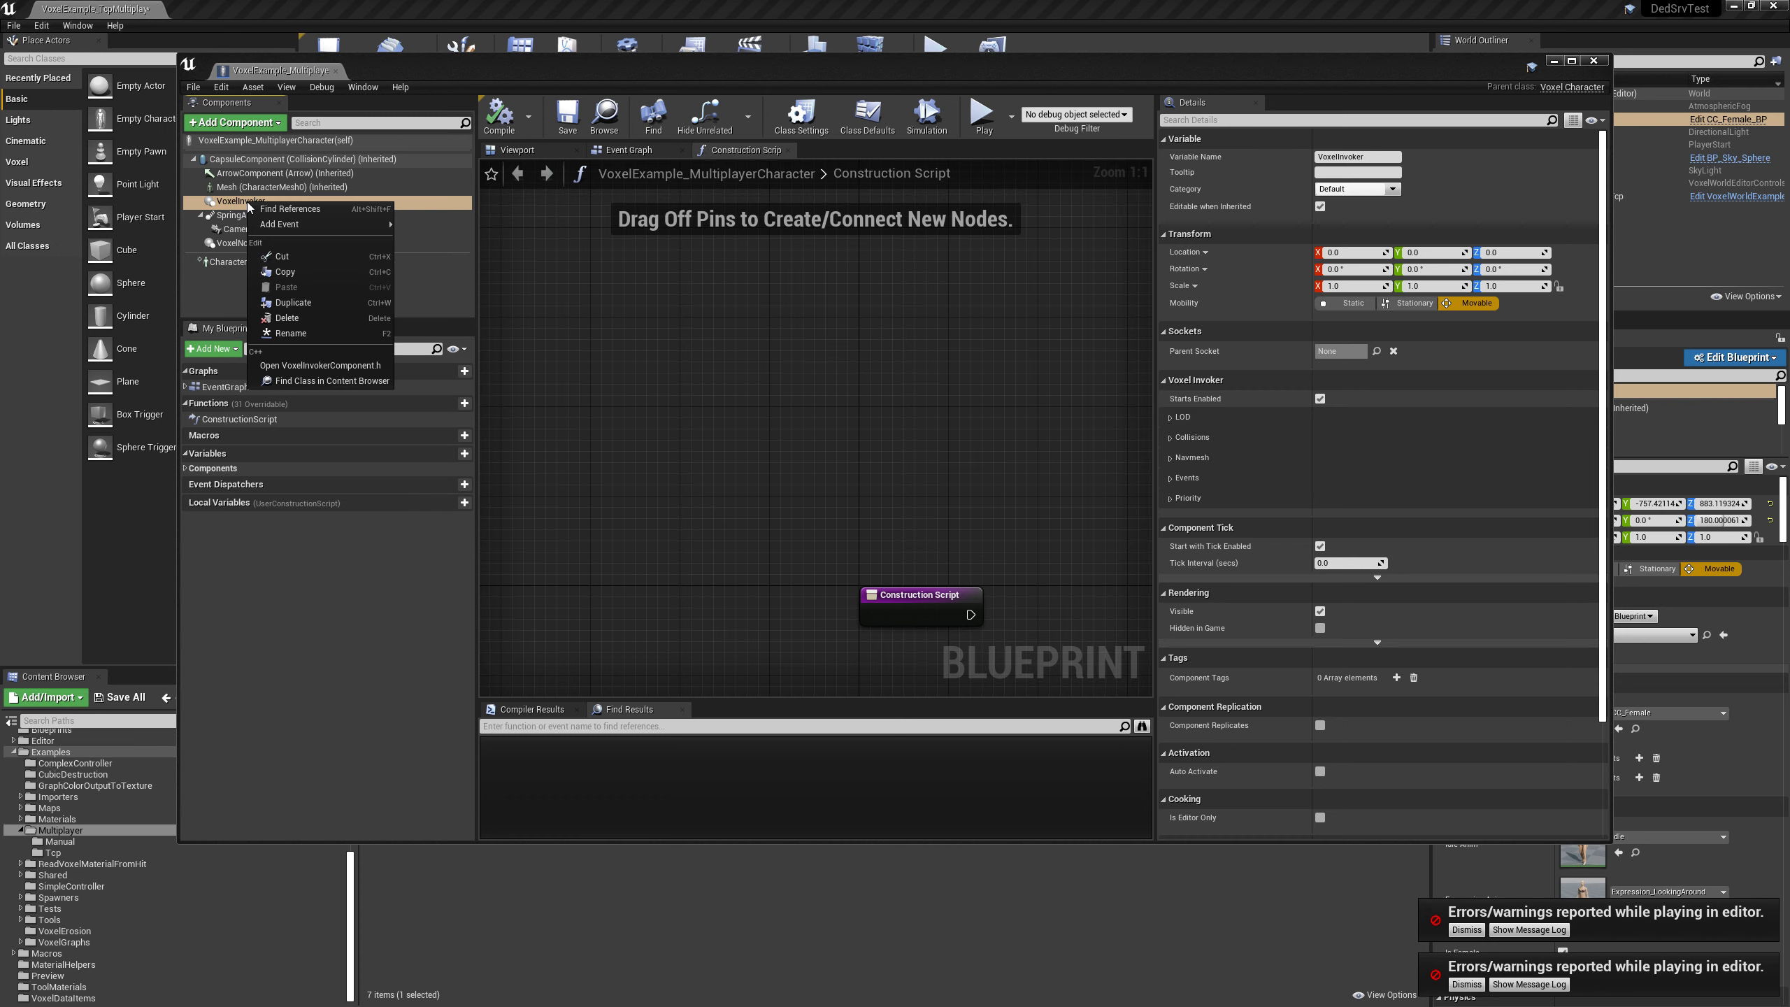
{"action": "left_click", "coordinate": [294, 281]}
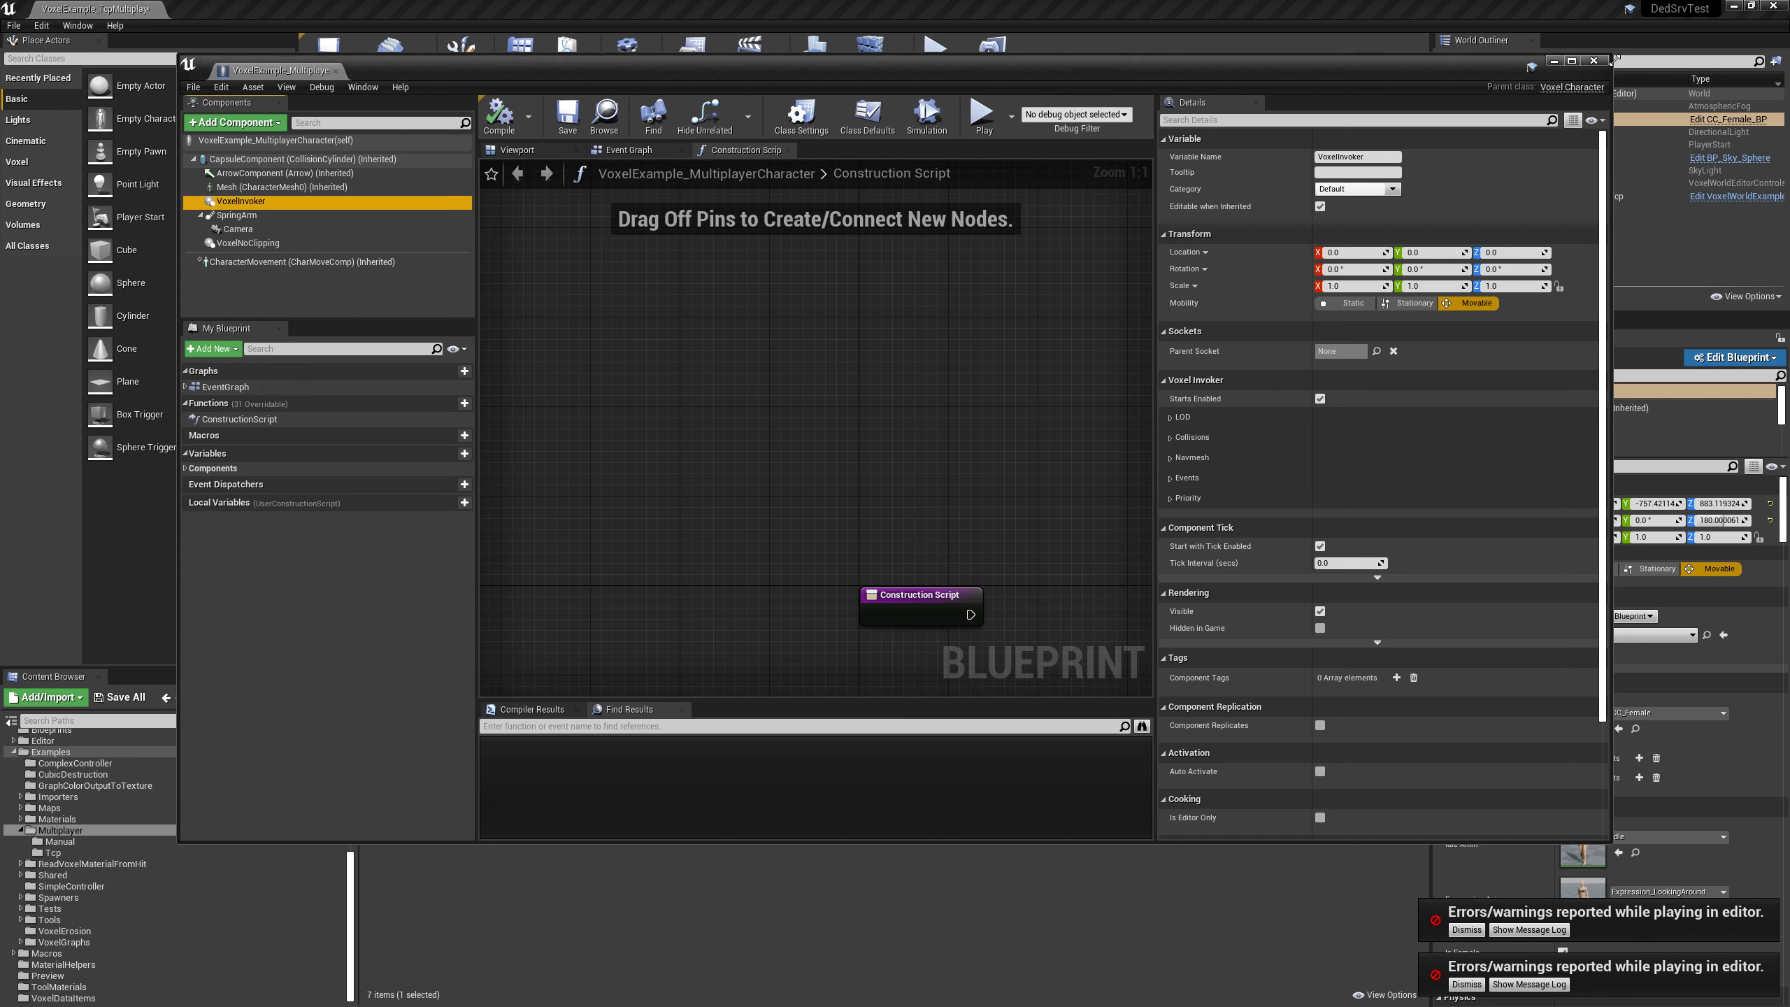
{"action": "left_click", "coordinate": [1598, 62]}
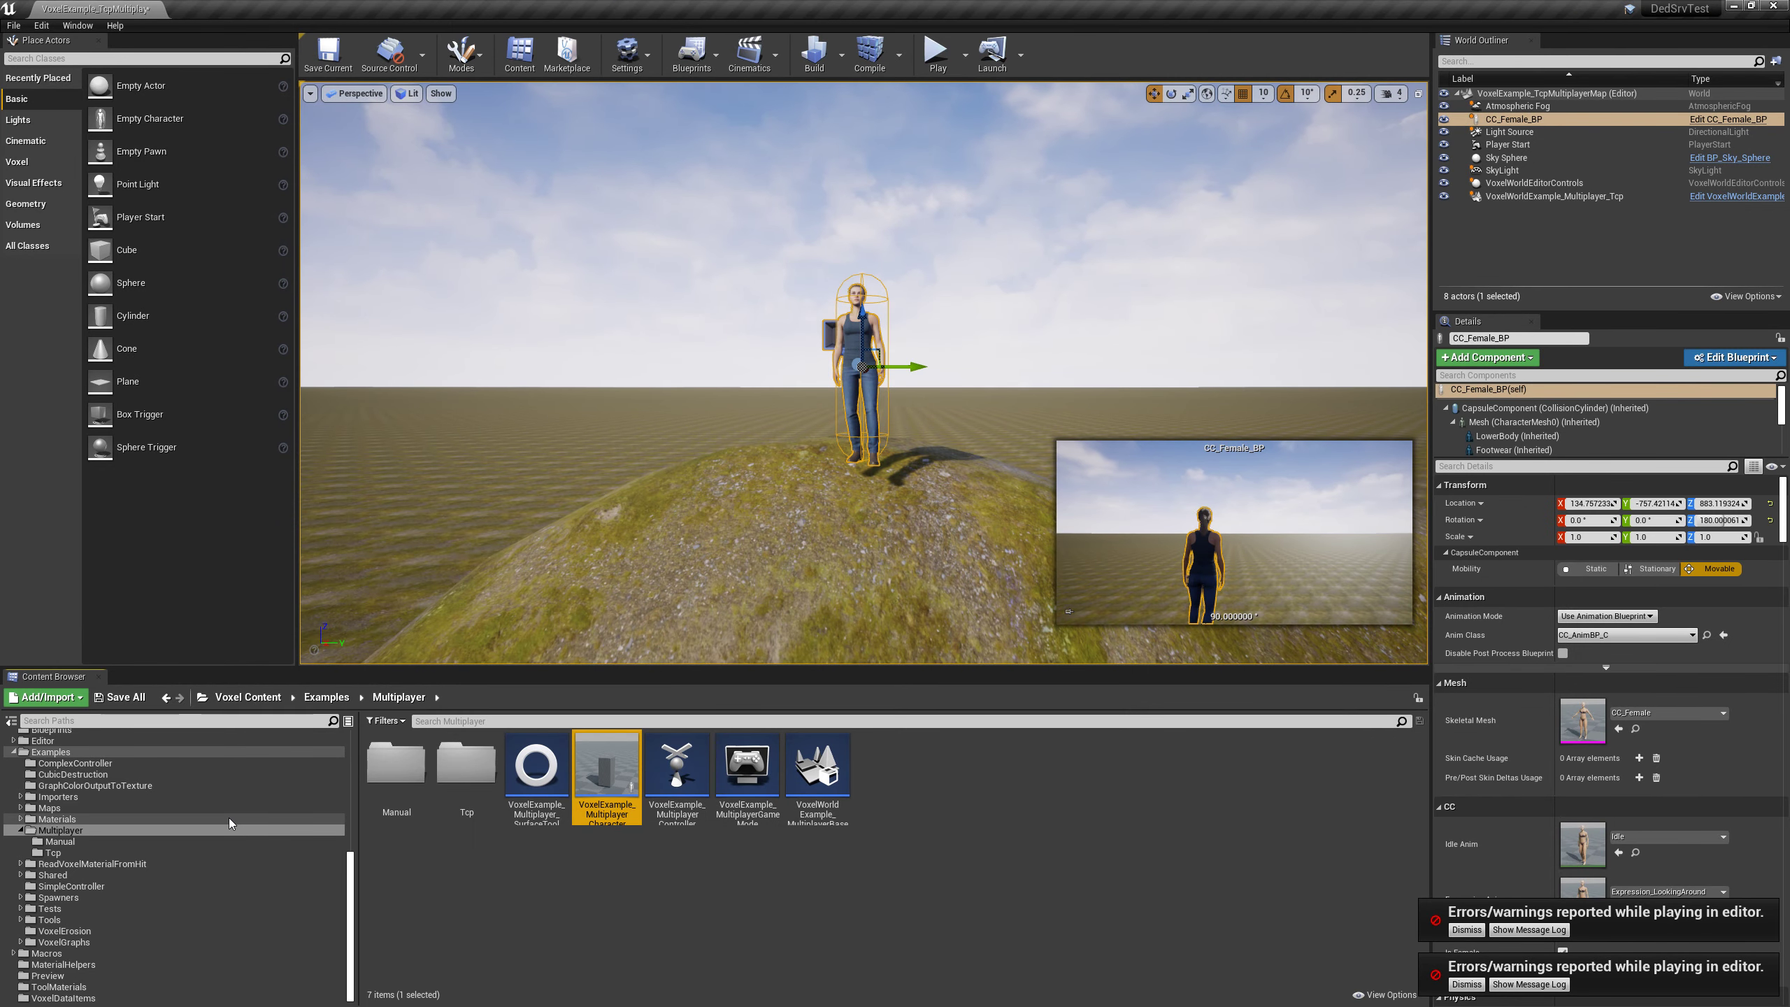
Paste the VoxelInvoker component into the CC_Female_BP_Voxel_Multiplayer blueprint in CharacterCustomizer/Characters/Female, and save and close it.
{"action": "scroll", "coordinate": [88, 765], "scroll_direction": "up", "scroll_amount": 8}
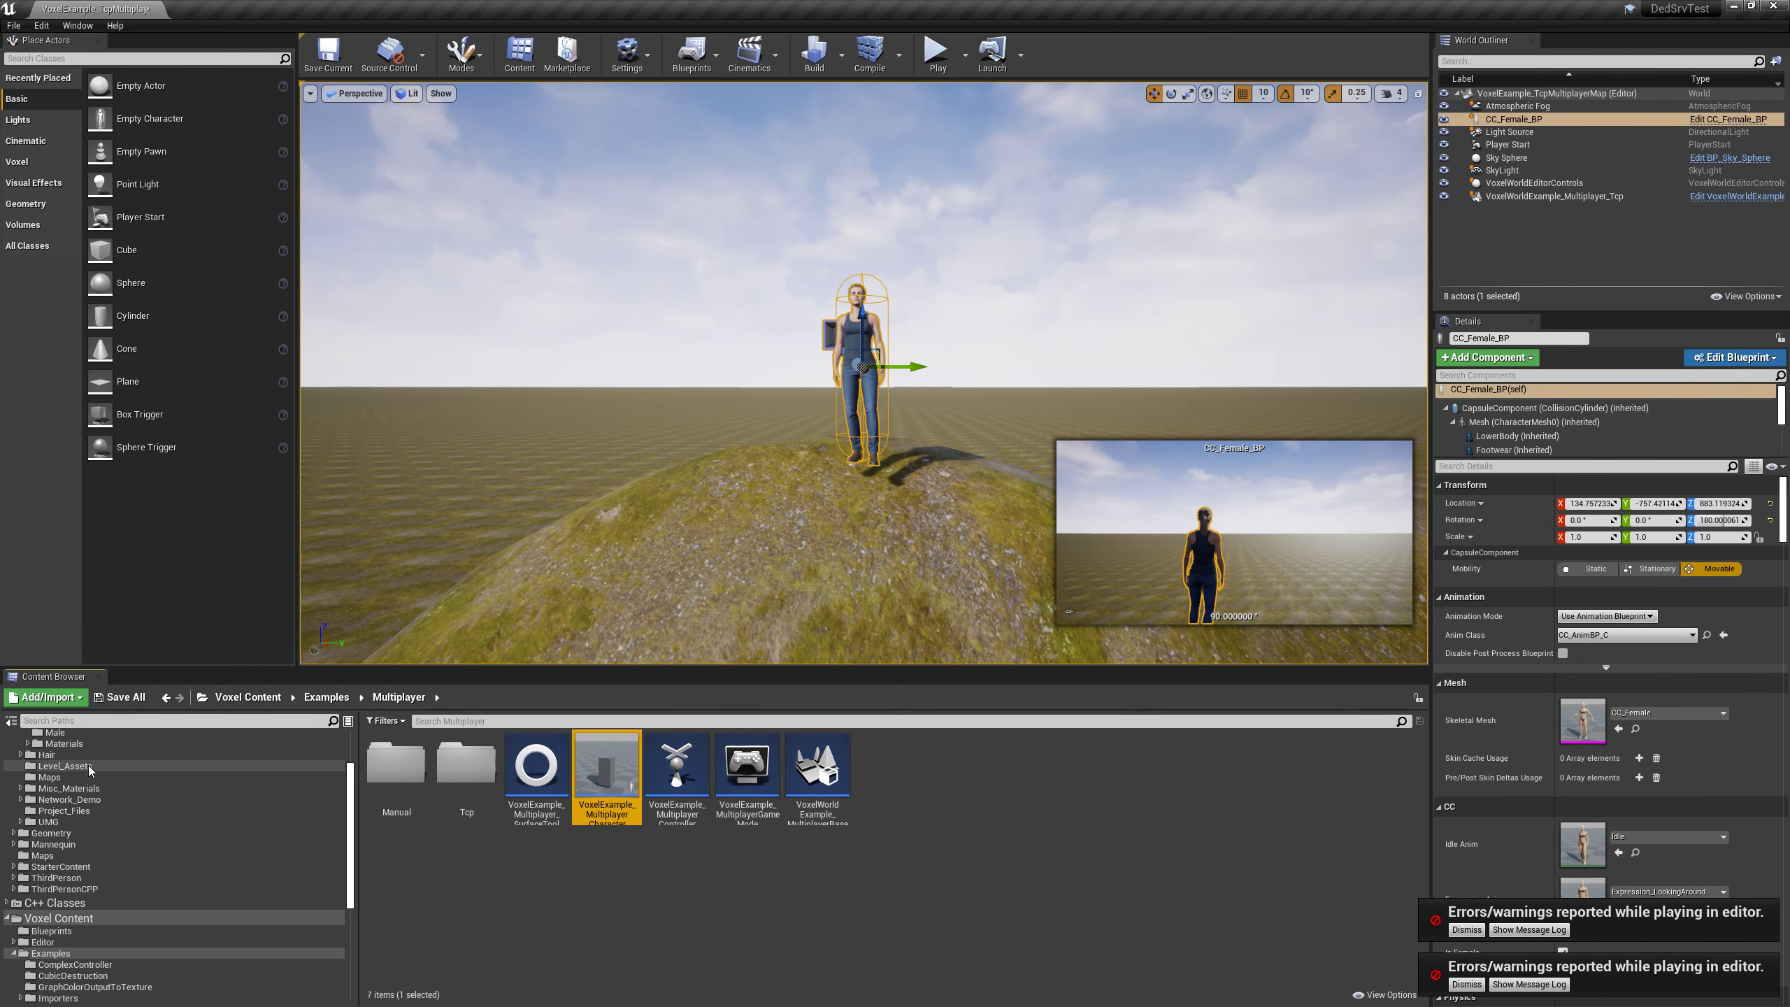
{"action": "left_click", "coordinate": [67, 796]}
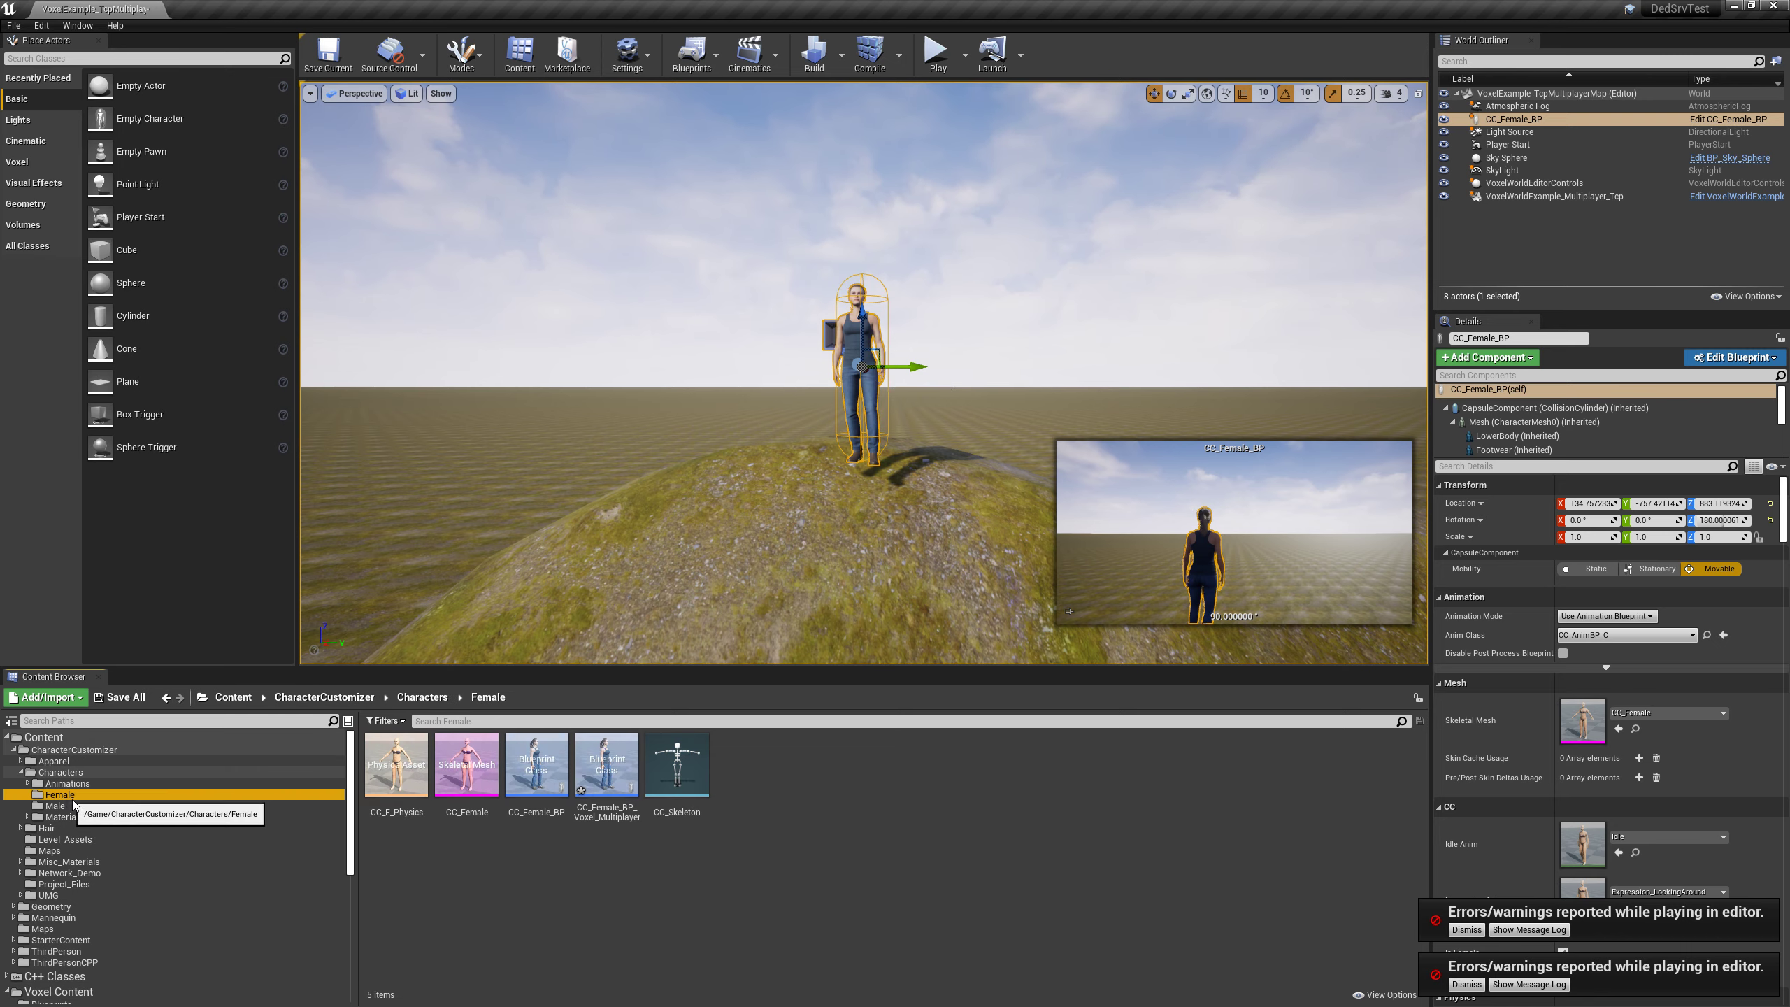
{"action": "double_click", "coordinate": [608, 798]}
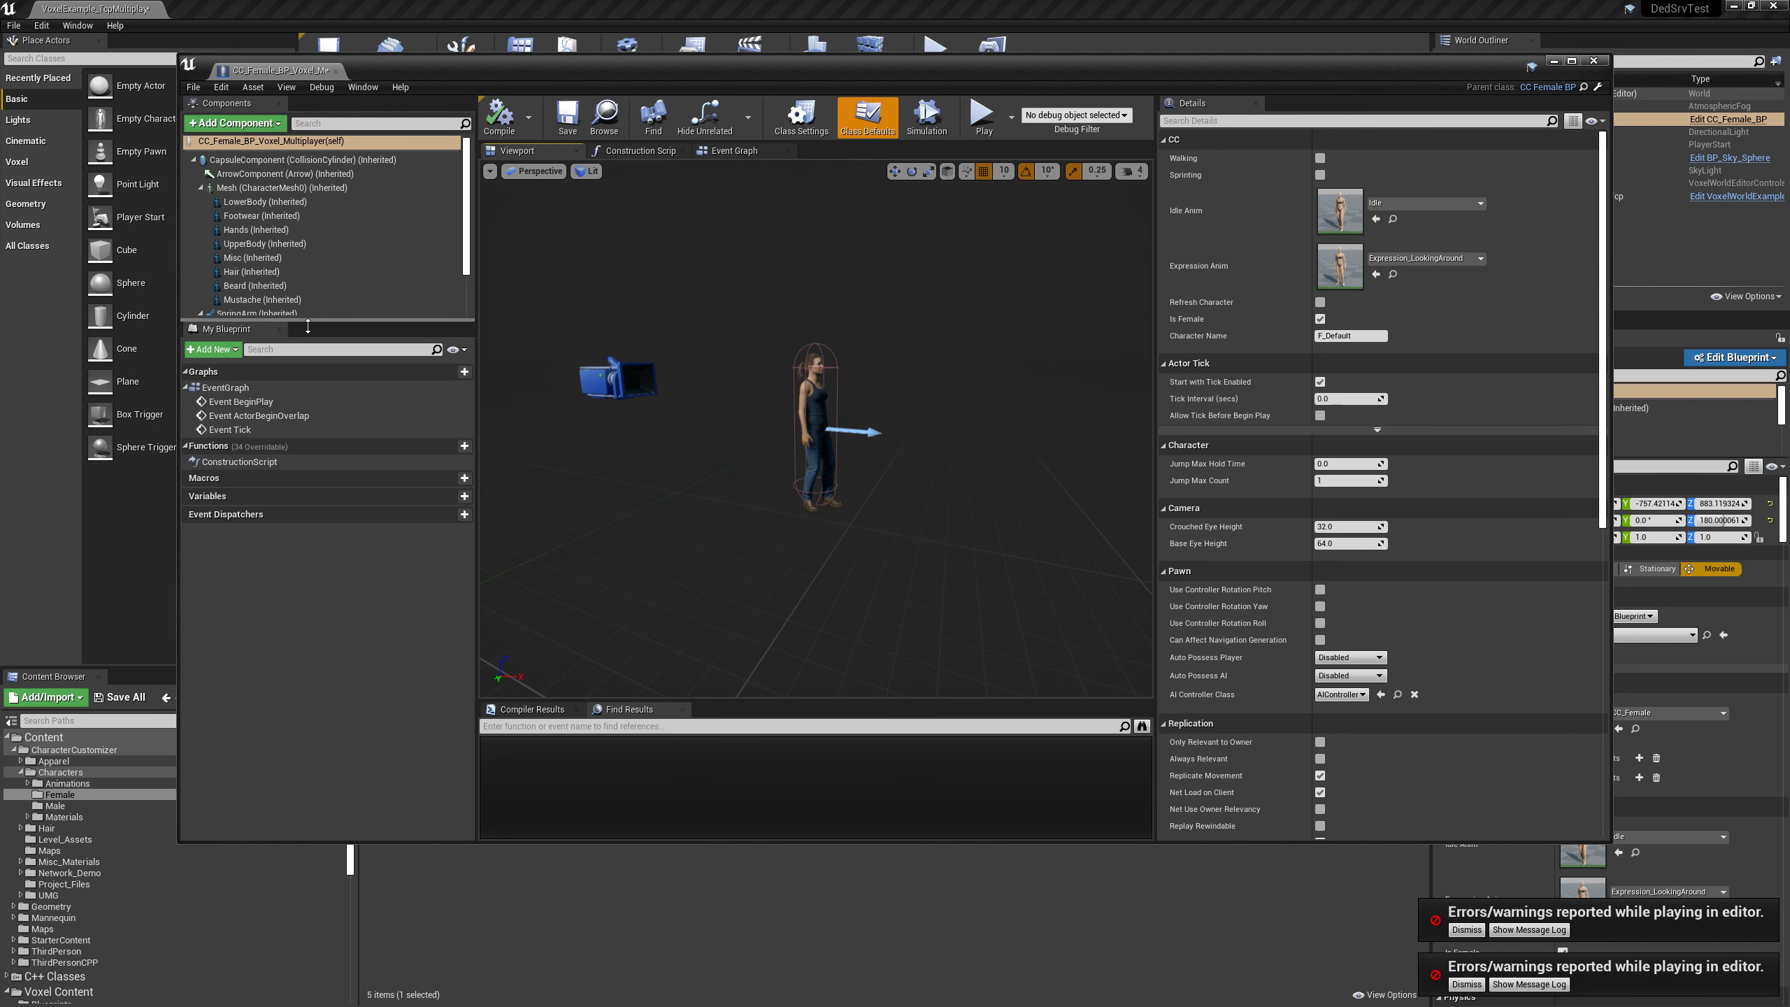
{"action": "left_click_drag", "start_coordinate": [308, 326], "coordinate": [308, 432]}
{"action": "left_click", "coordinate": [279, 161]}
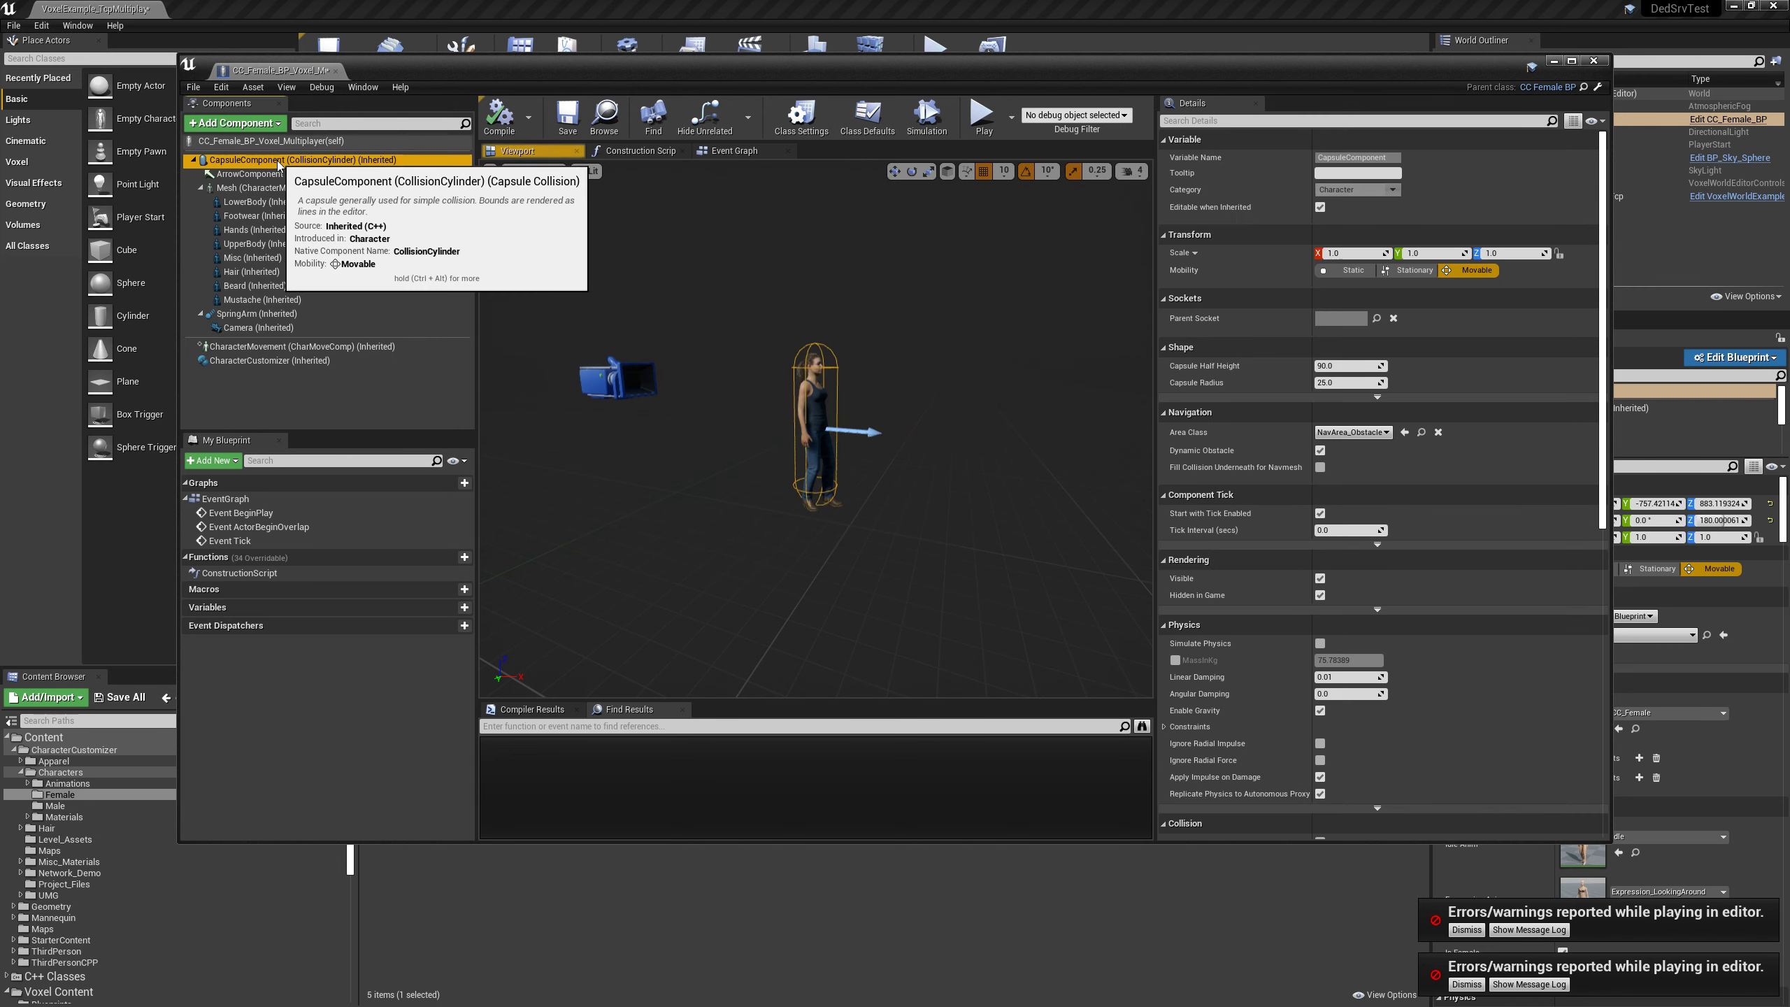
{"action": "key", "text": "ctrl+v"}
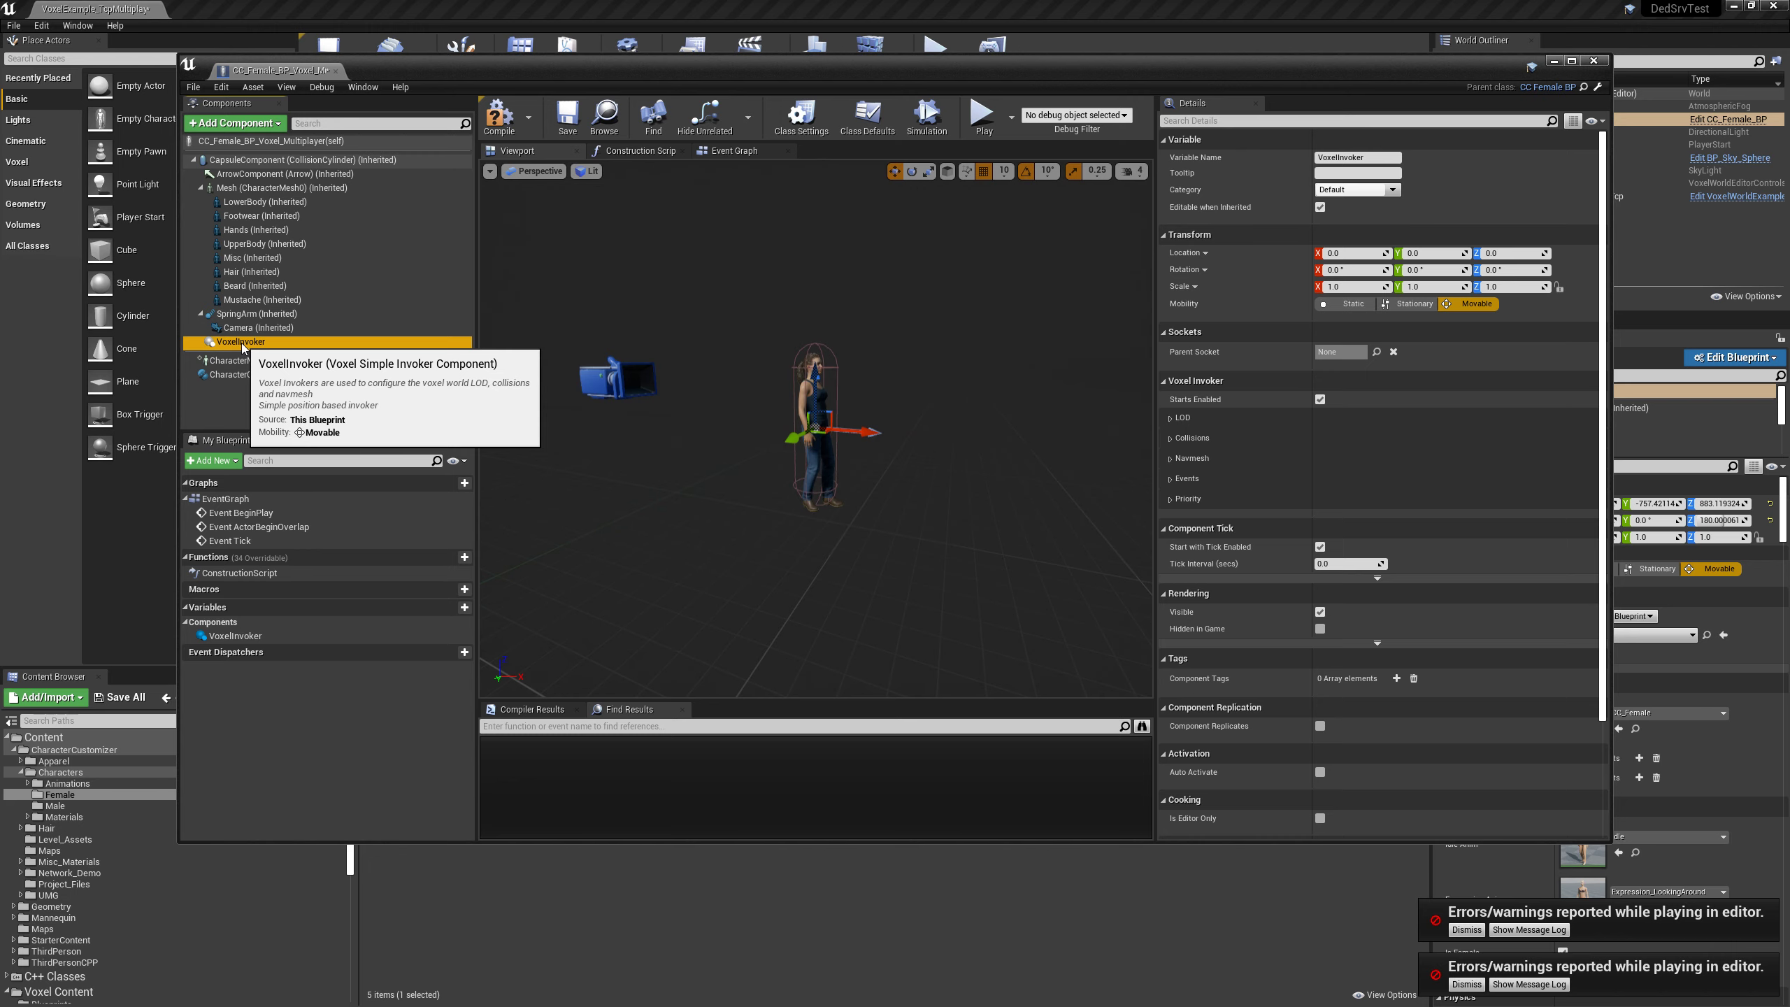
{"action": "left_click", "coordinate": [567, 114]}
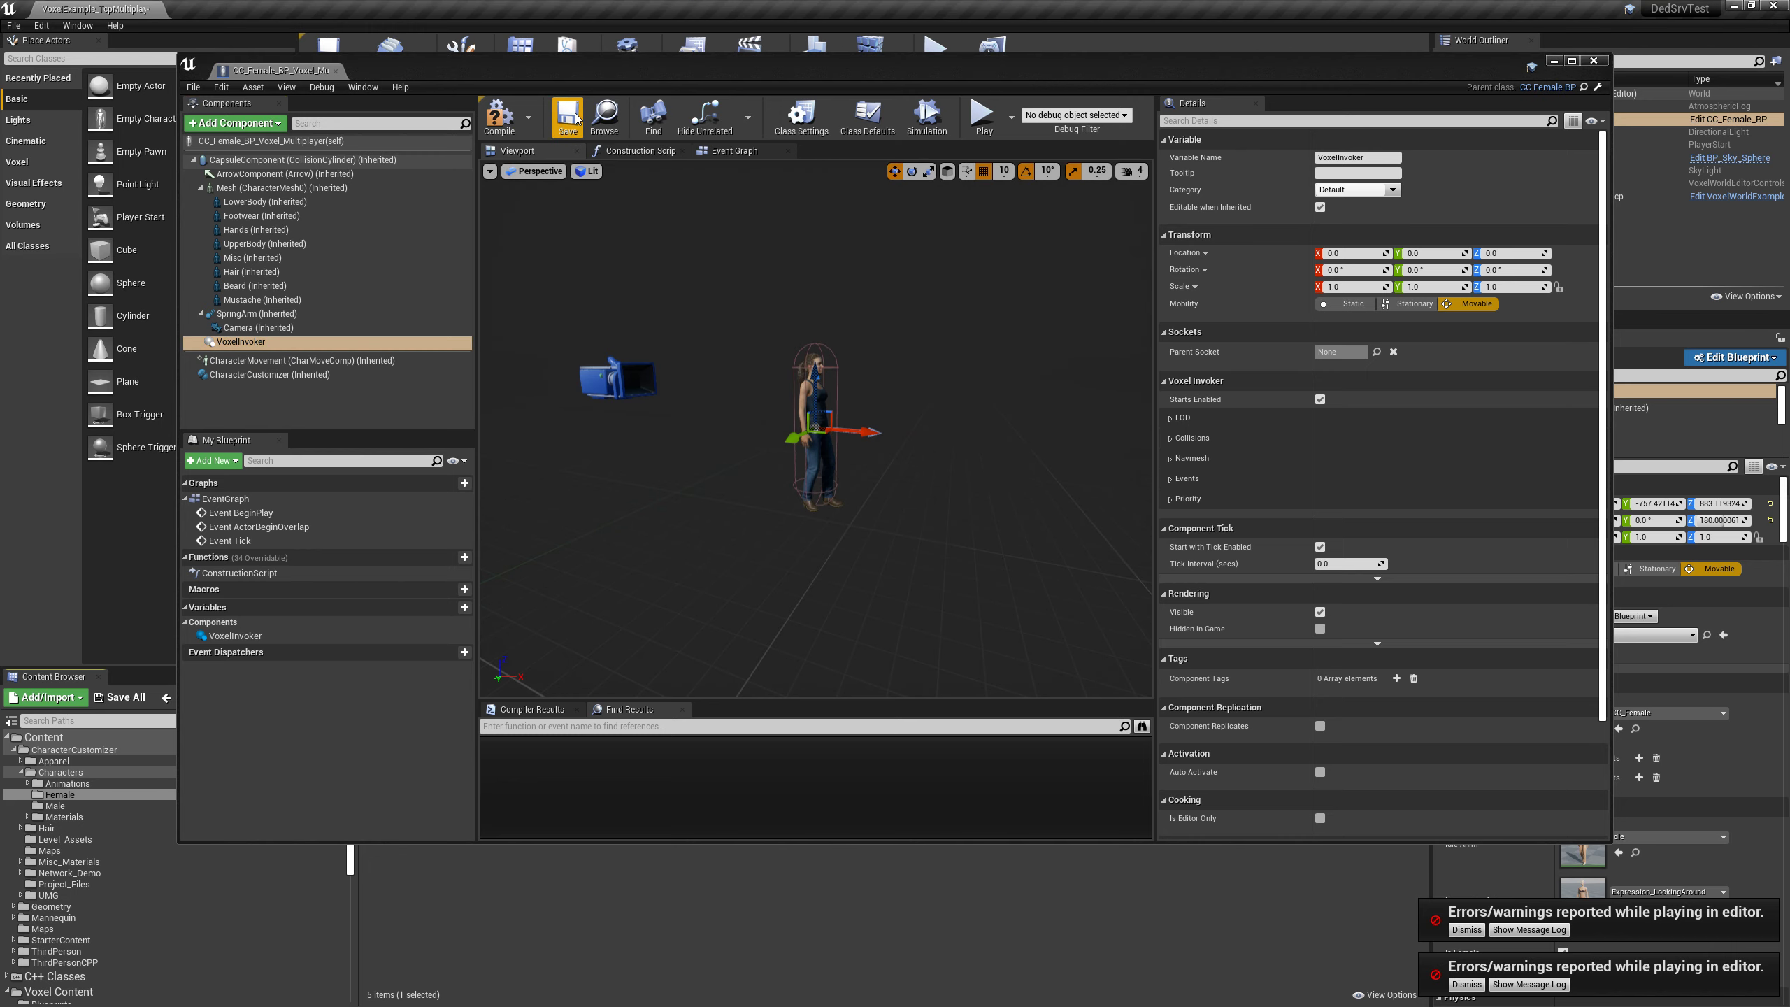
{"action": "left_click", "coordinate": [336, 71]}
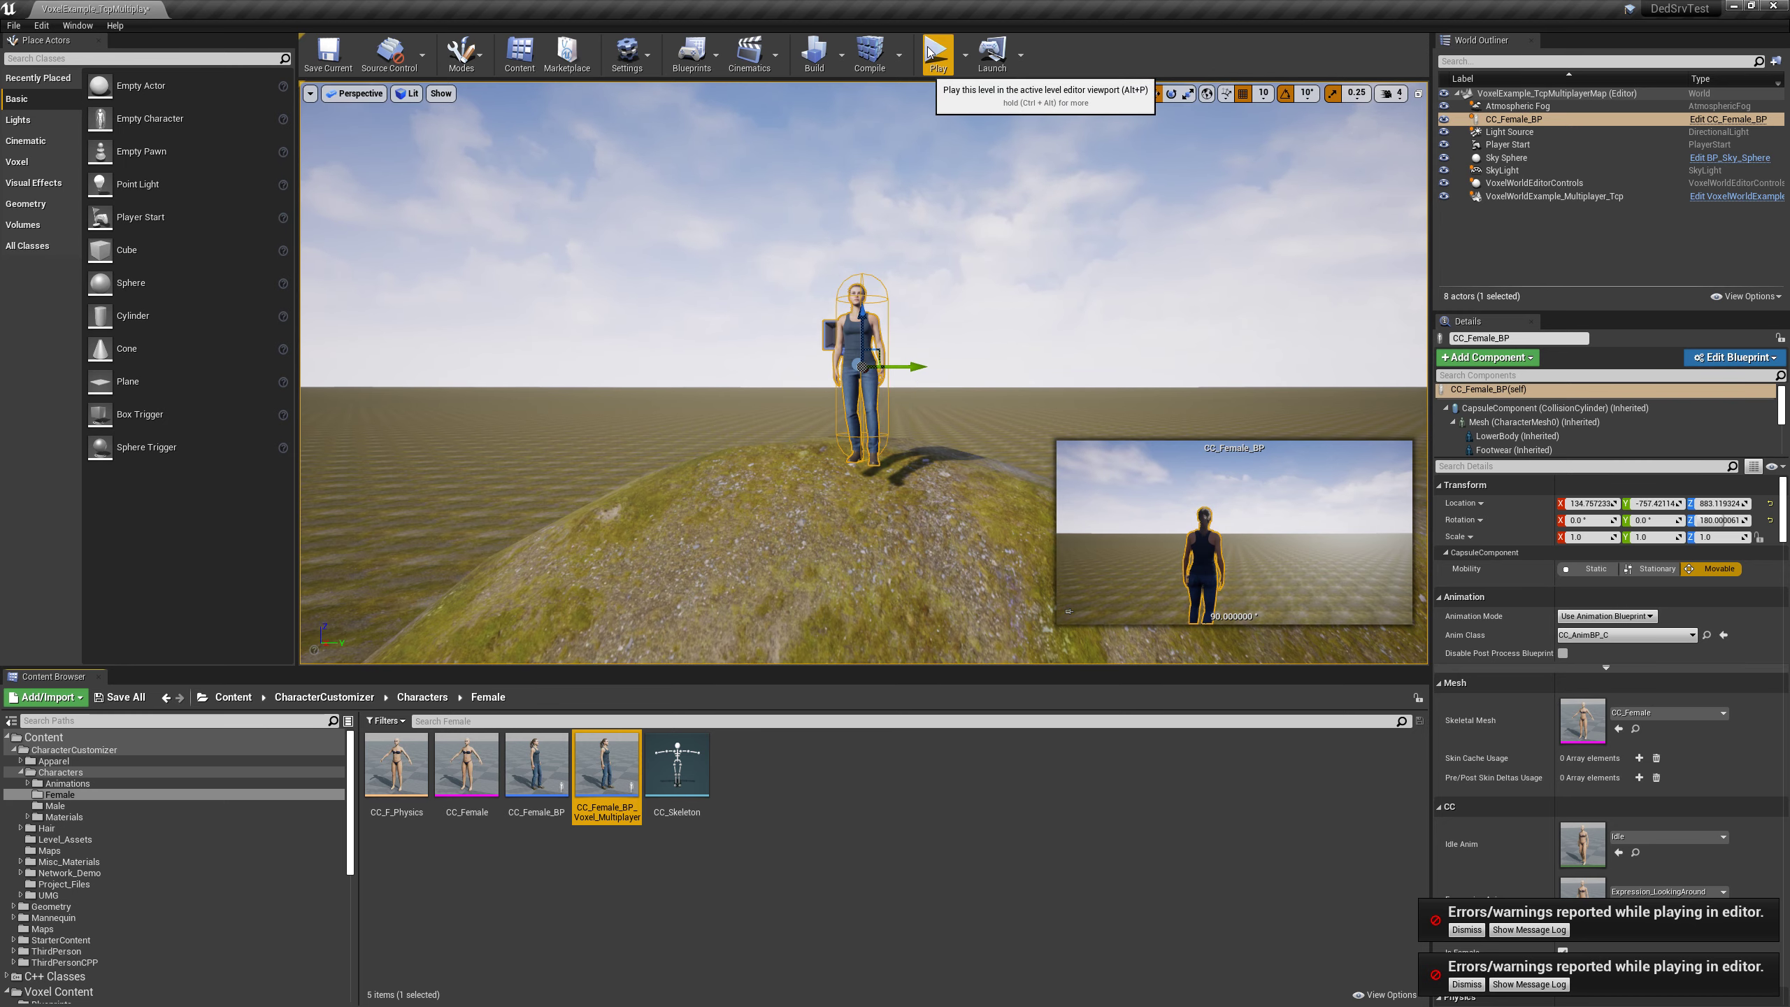
Play-test the level by running the female character forward up the voxel hill, and stop the simulation.
{"action": "left_click", "coordinate": [930, 54]}
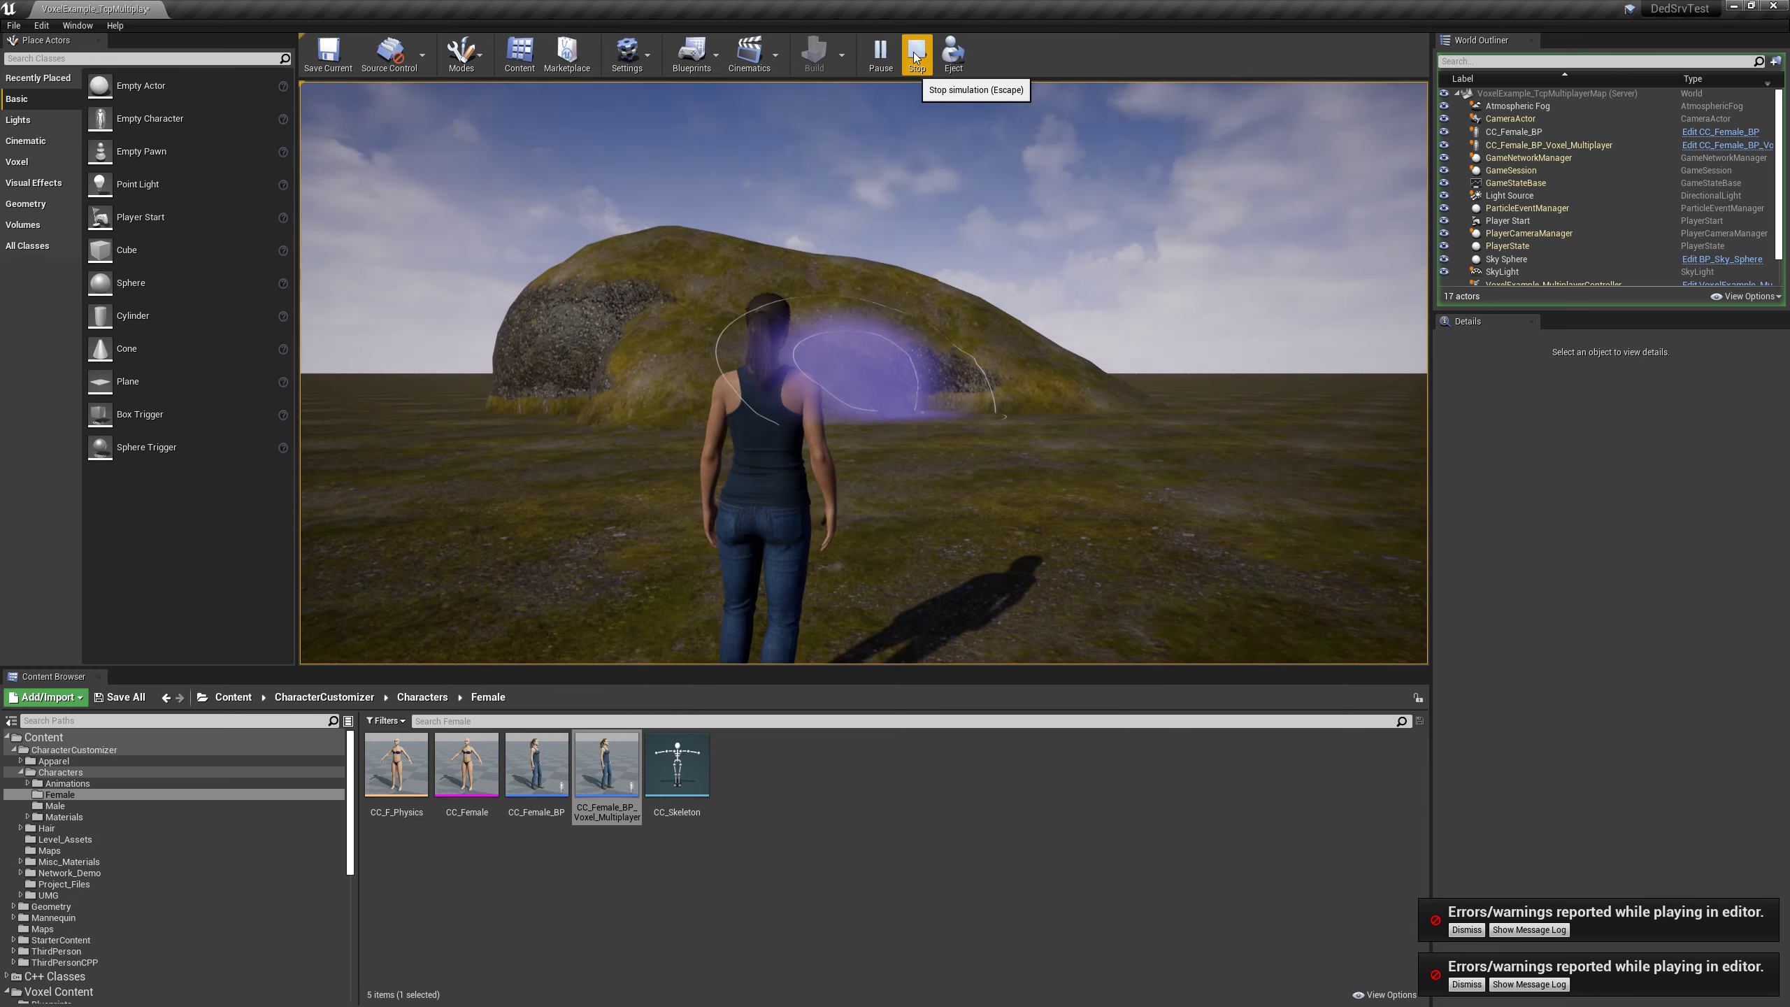
{"action": "key", "text": "w"}
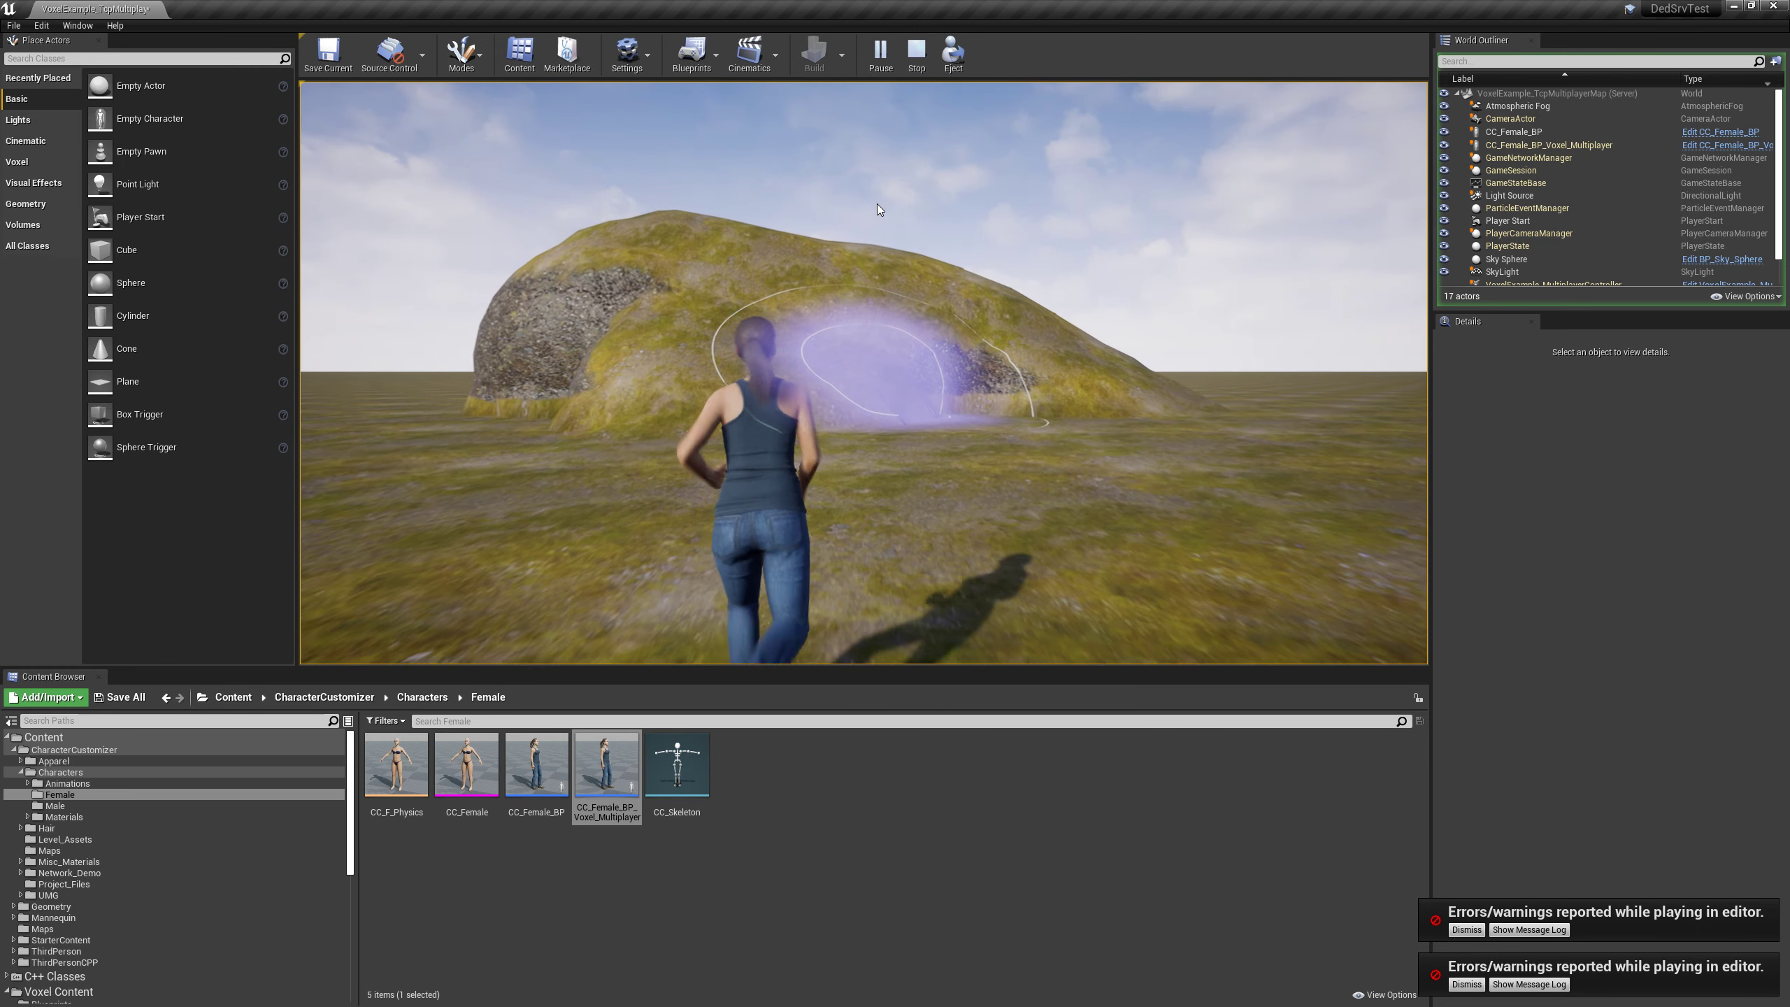
{"action": "key", "text": "w"}
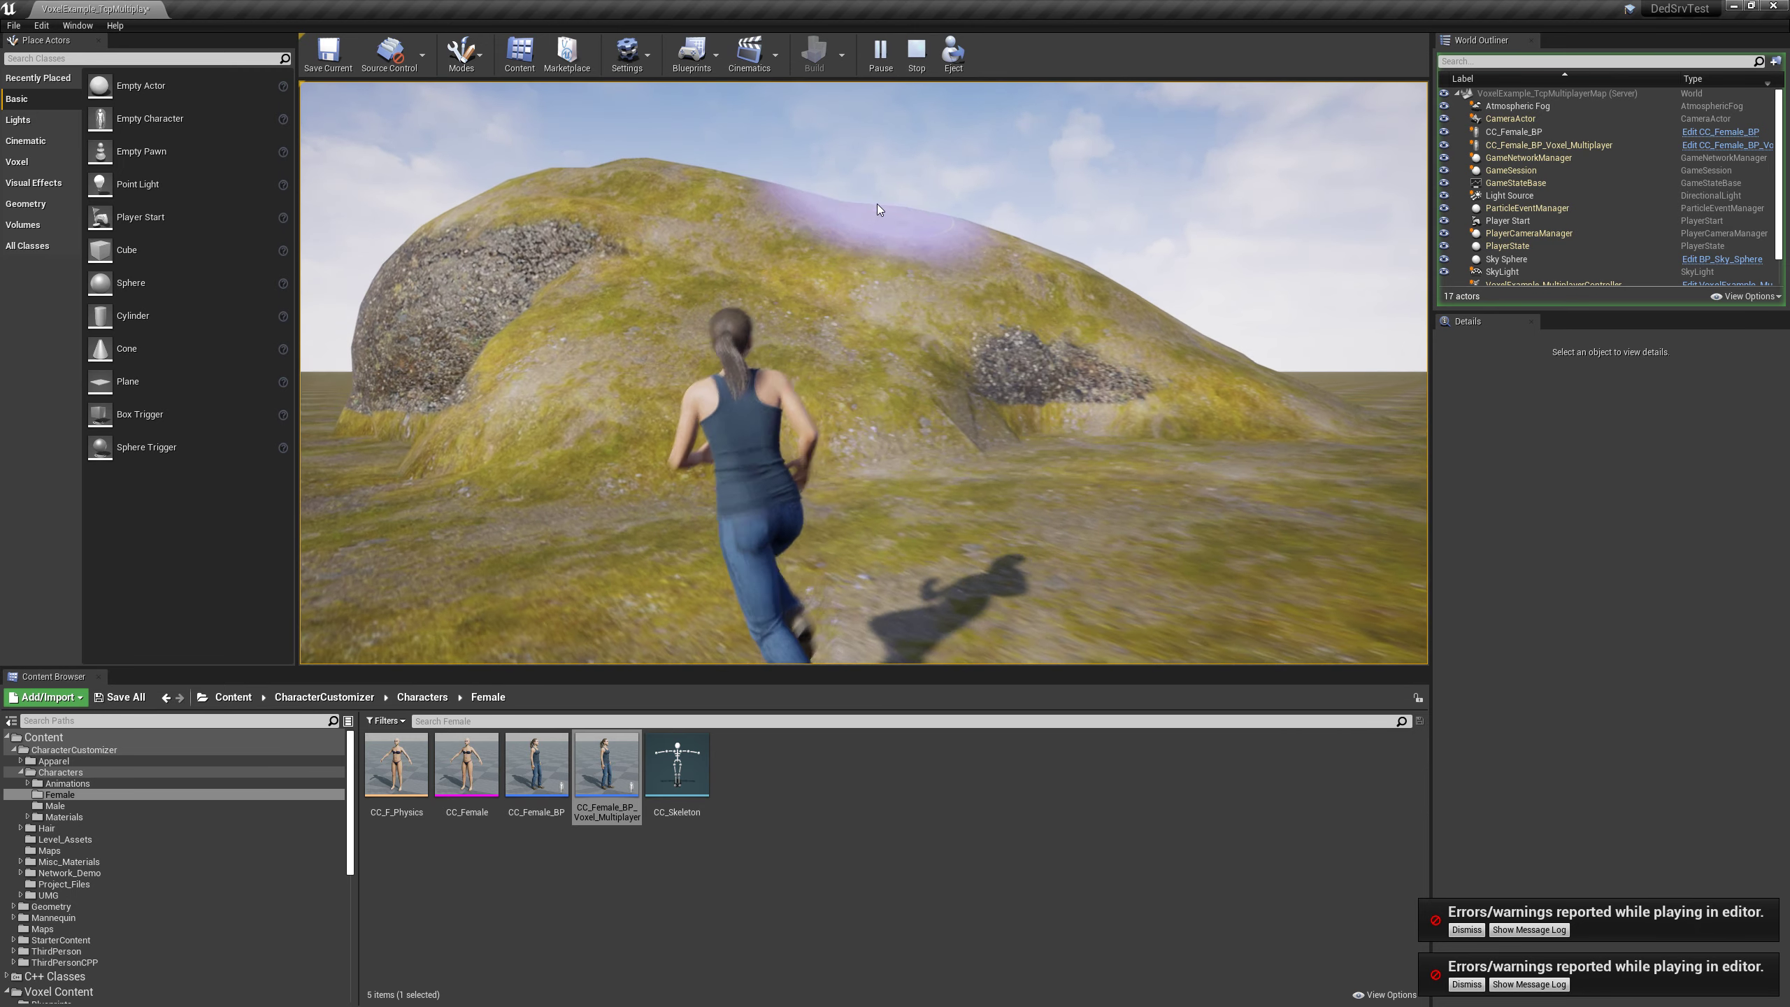
{"action": "key", "text": "w"}
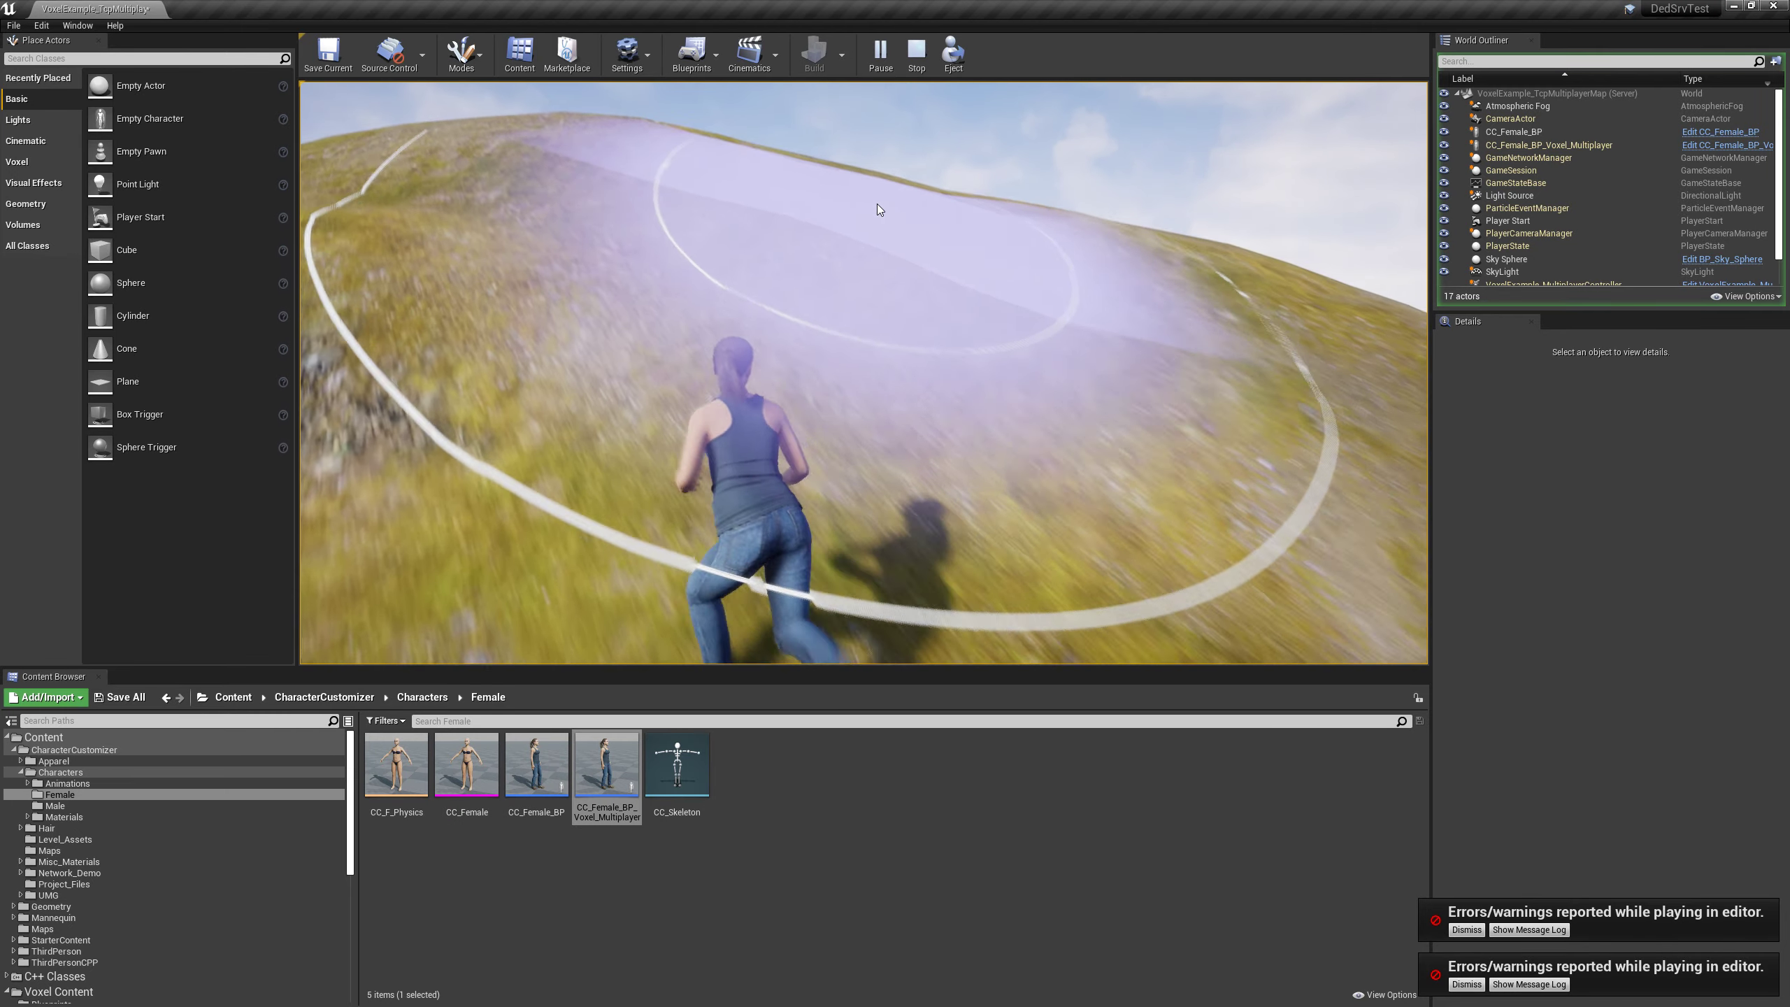
{"action": "key", "text": "w"}
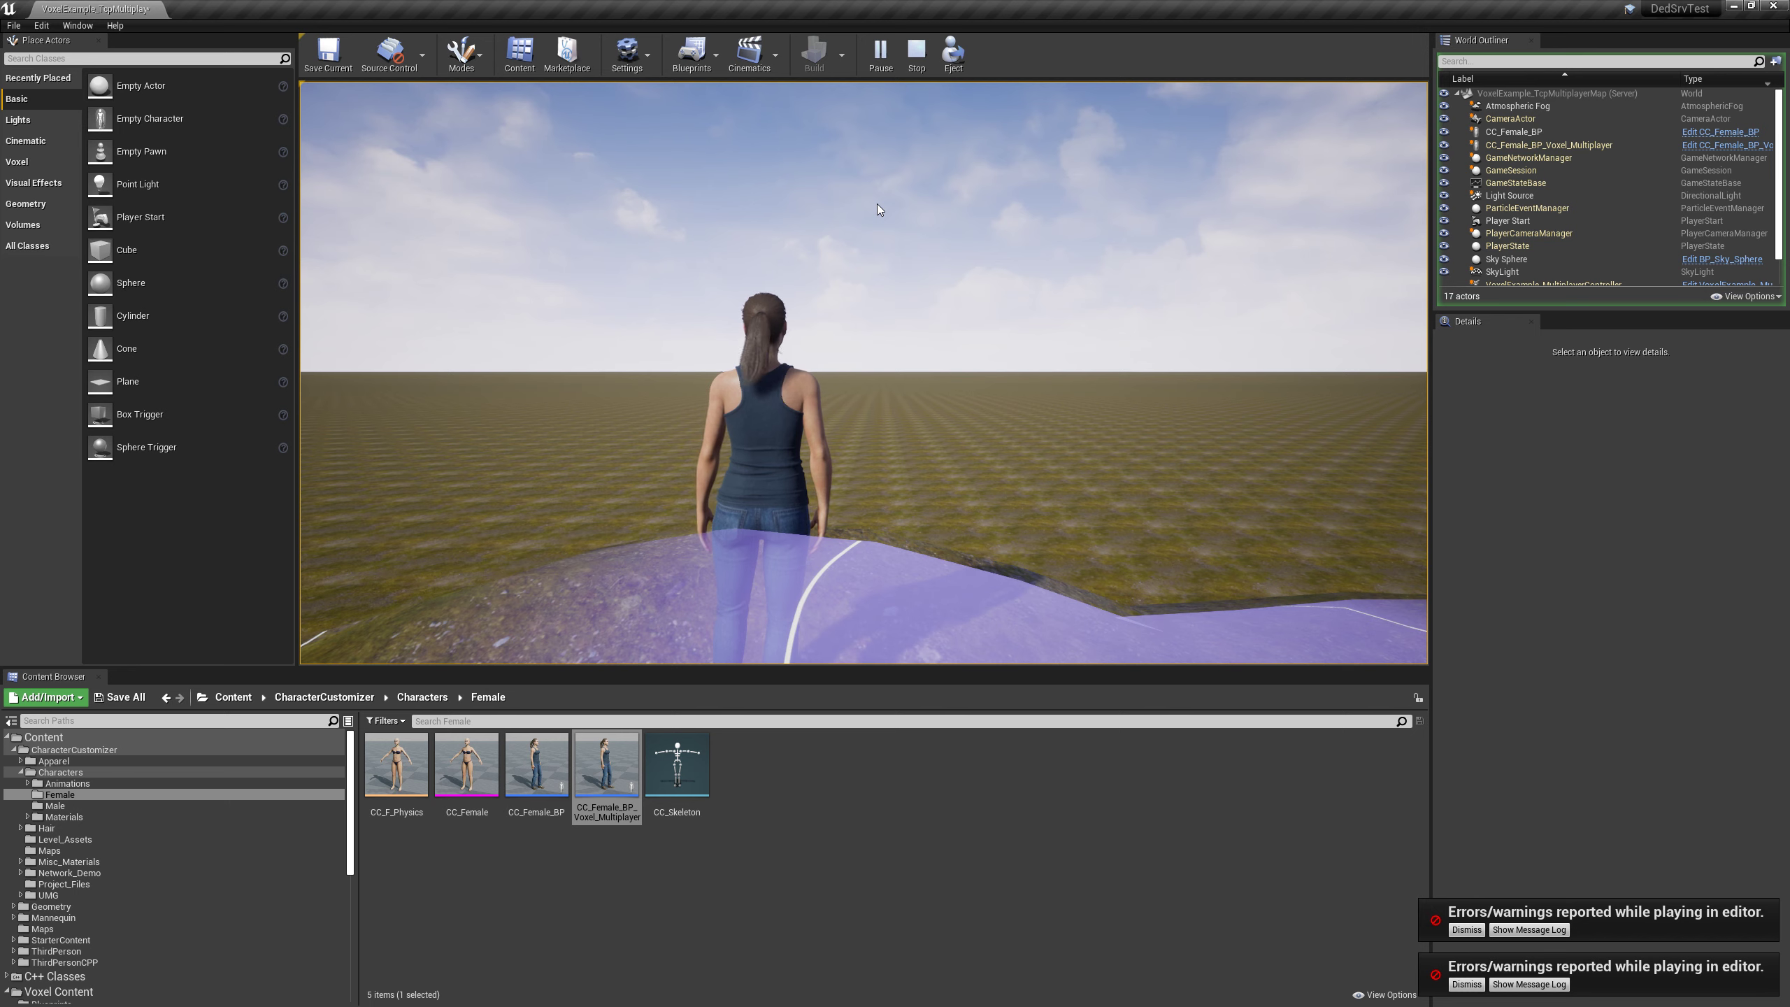
{"action": "left_click", "coordinate": [916, 53]}
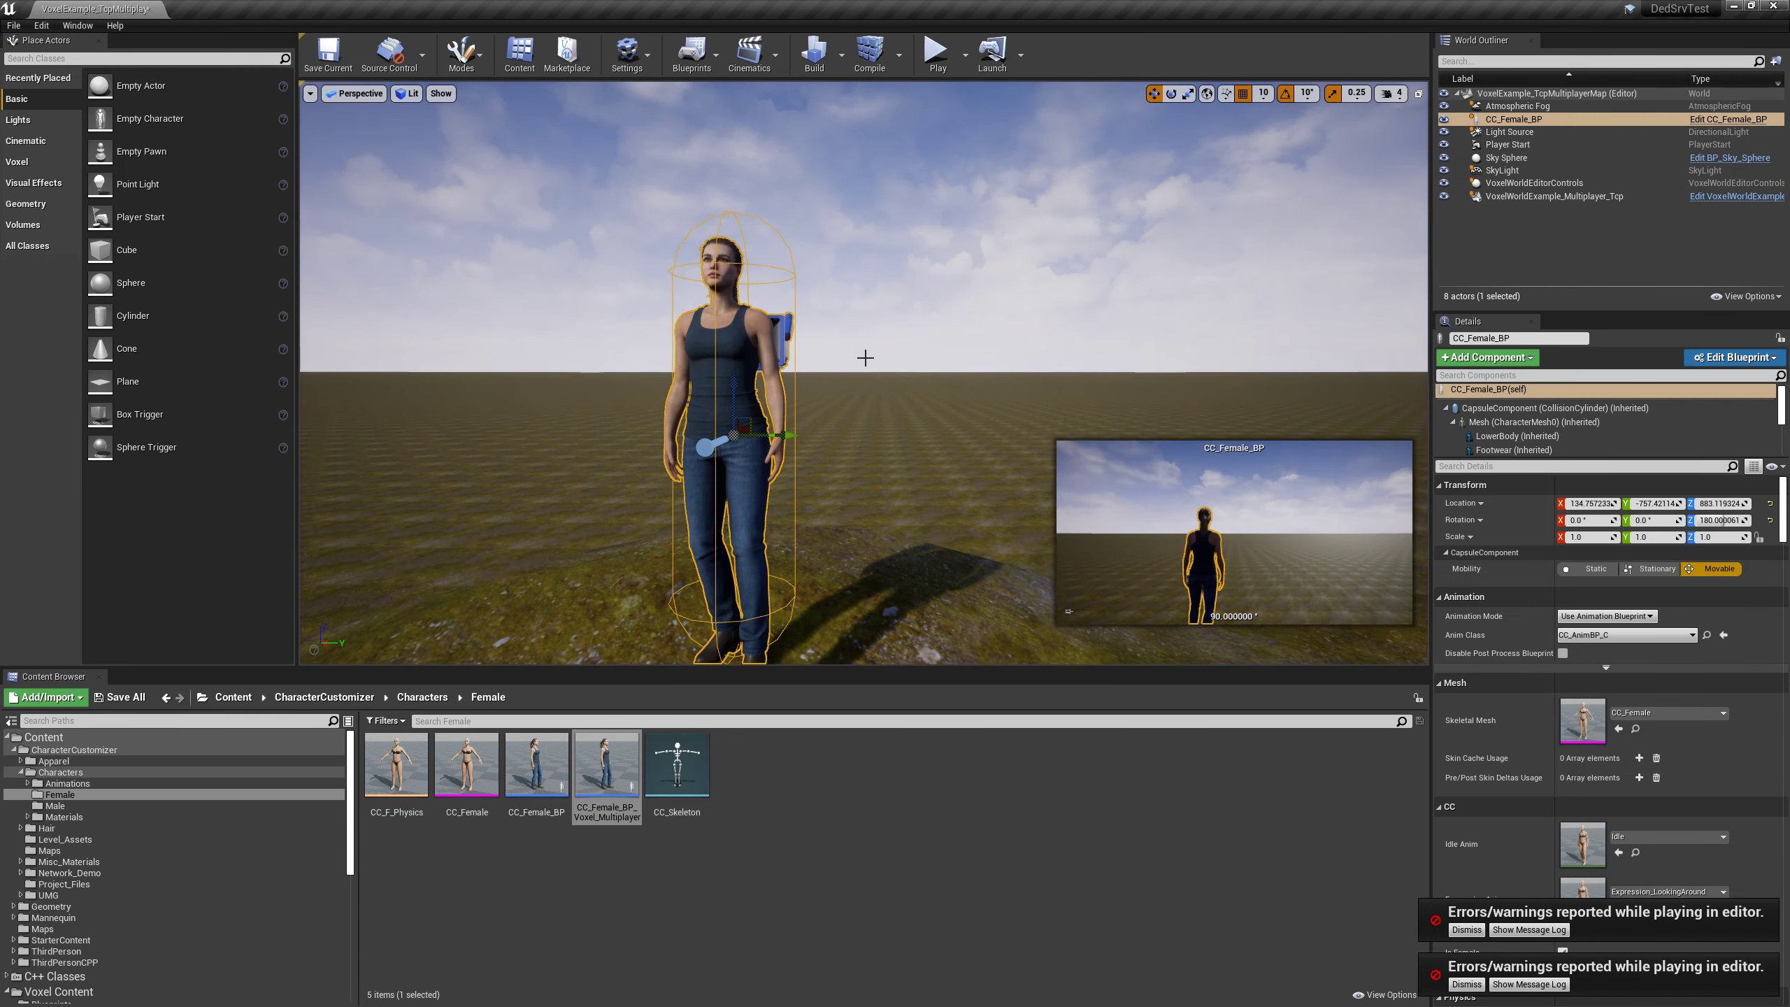
Replace the CC_Female_BP actor on the hilltop with a CC_Female_BP_Voxel_Multiplayer actor, rotated 170° about Z.
{"action": "scroll", "coordinate": [859, 360], "scroll_direction": "down", "scroll_amount": 3}
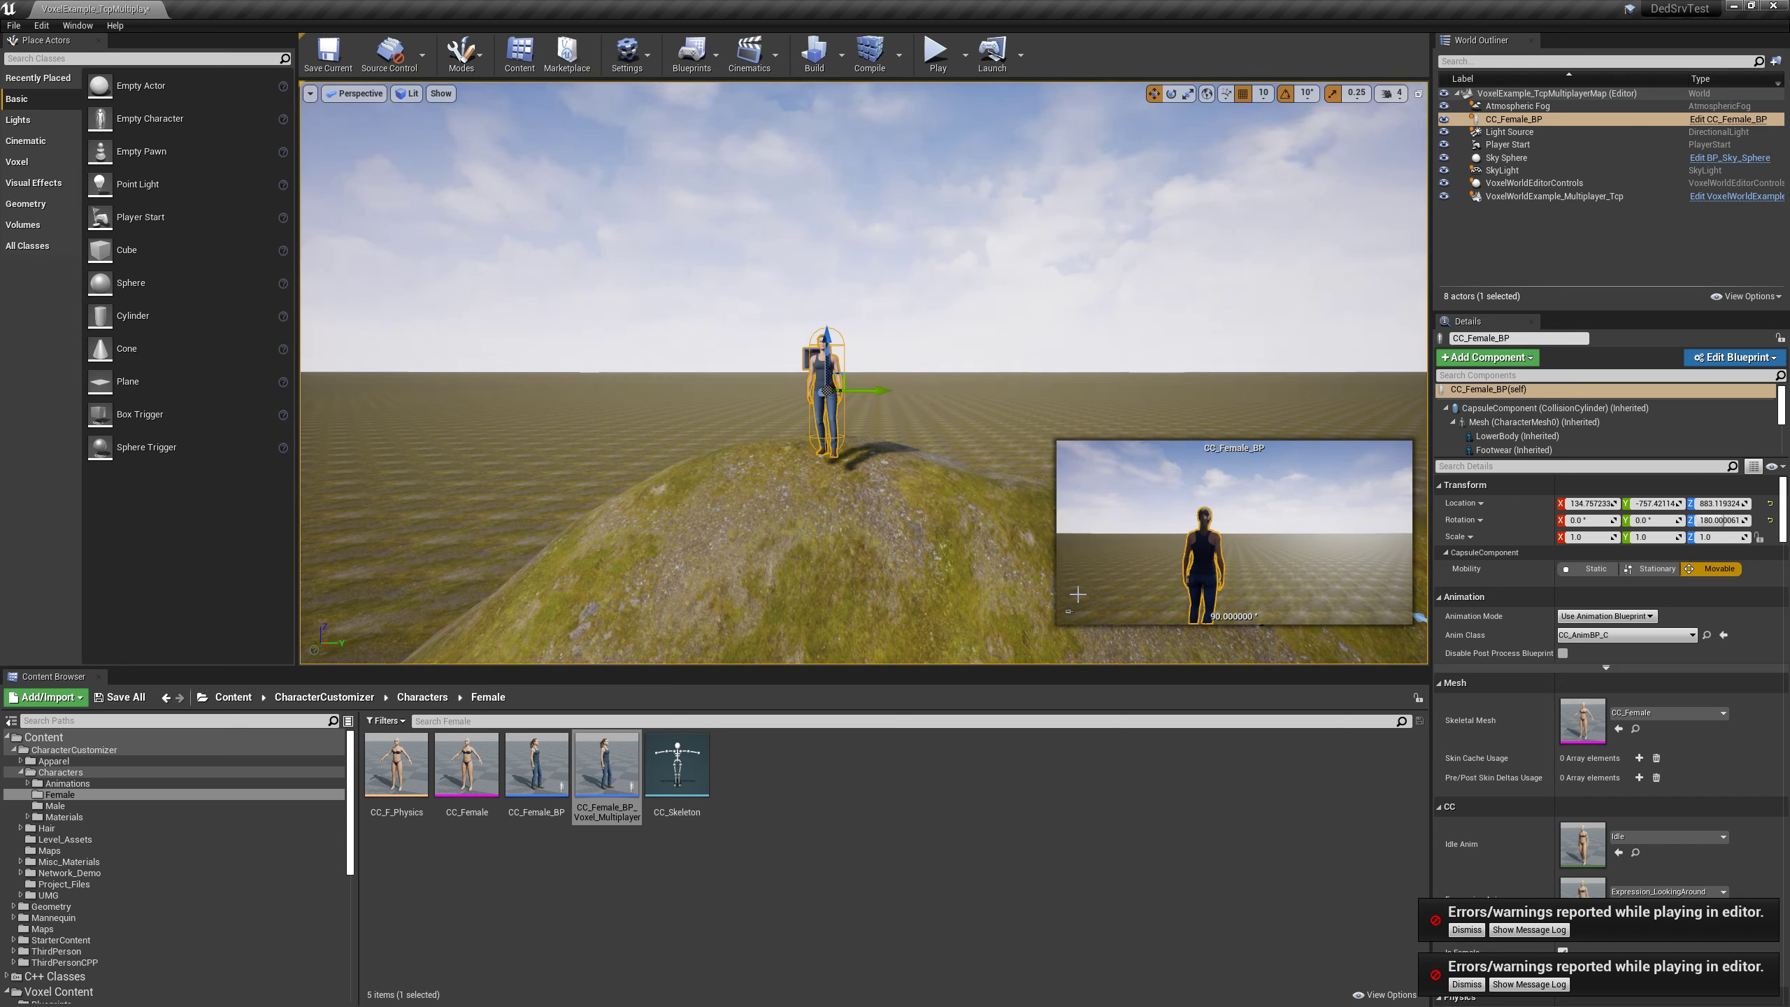
{"action": "key", "text": "Delete"}
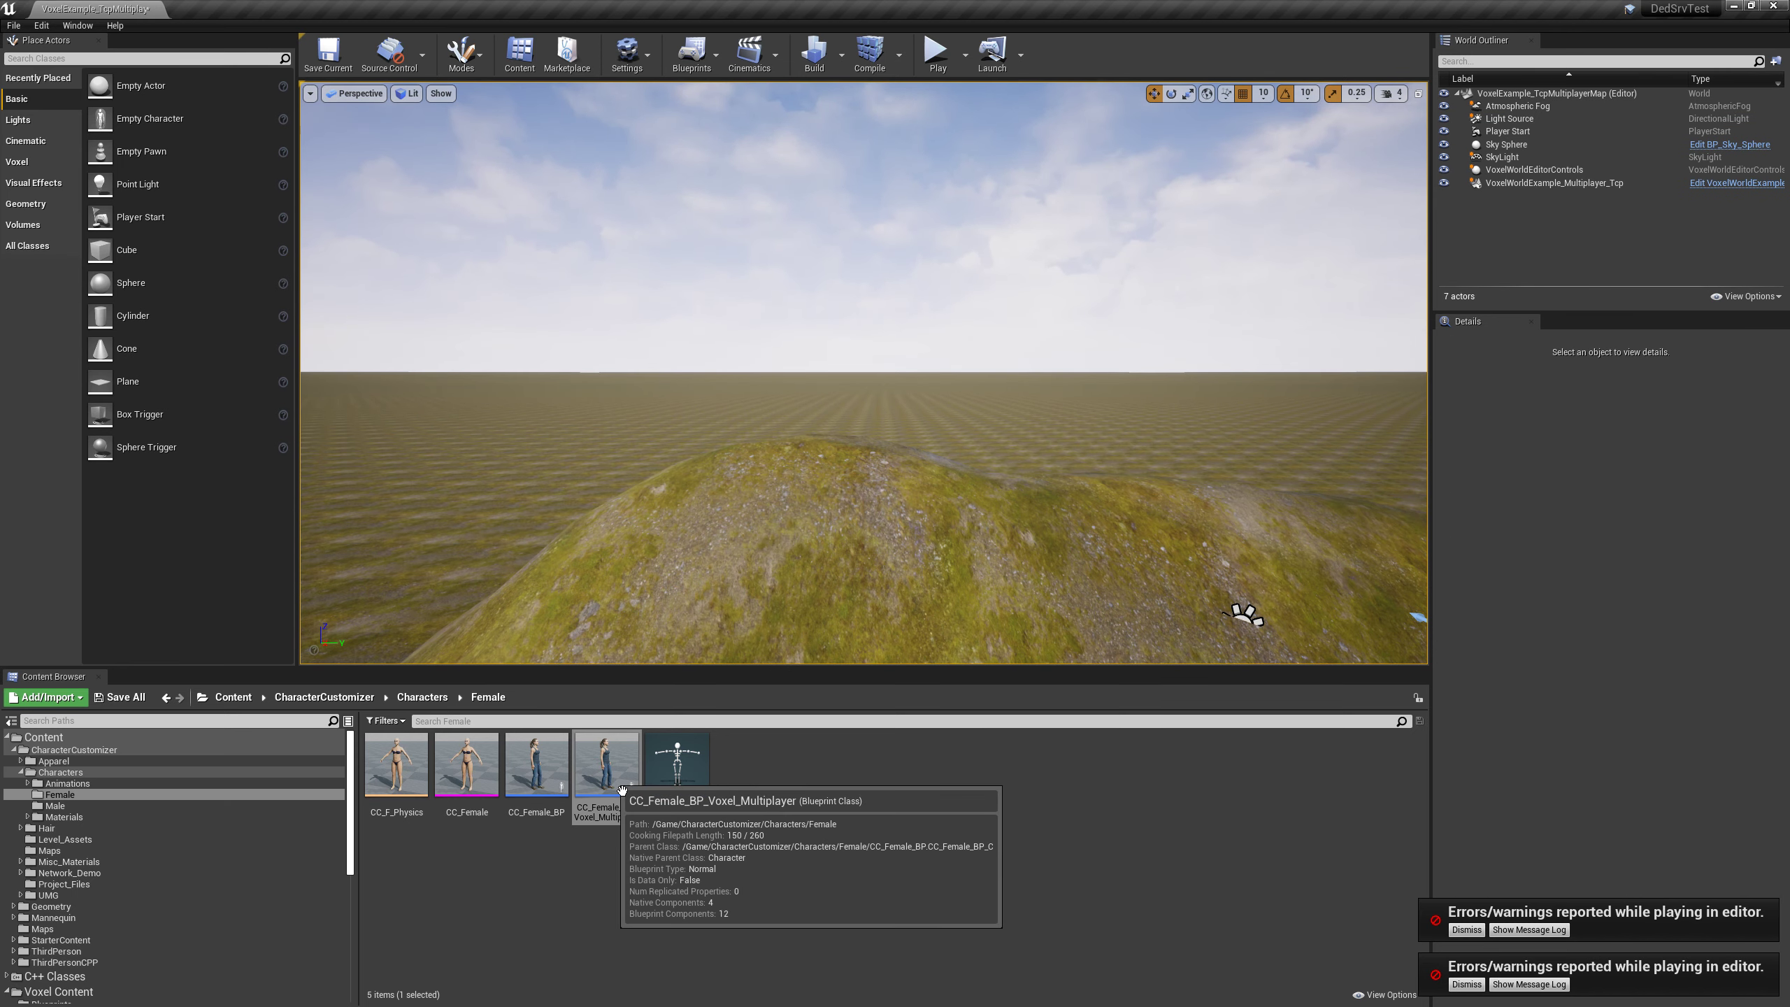
{"action": "left_click_drag", "start_coordinate": [621, 789], "coordinate": [816, 445]}
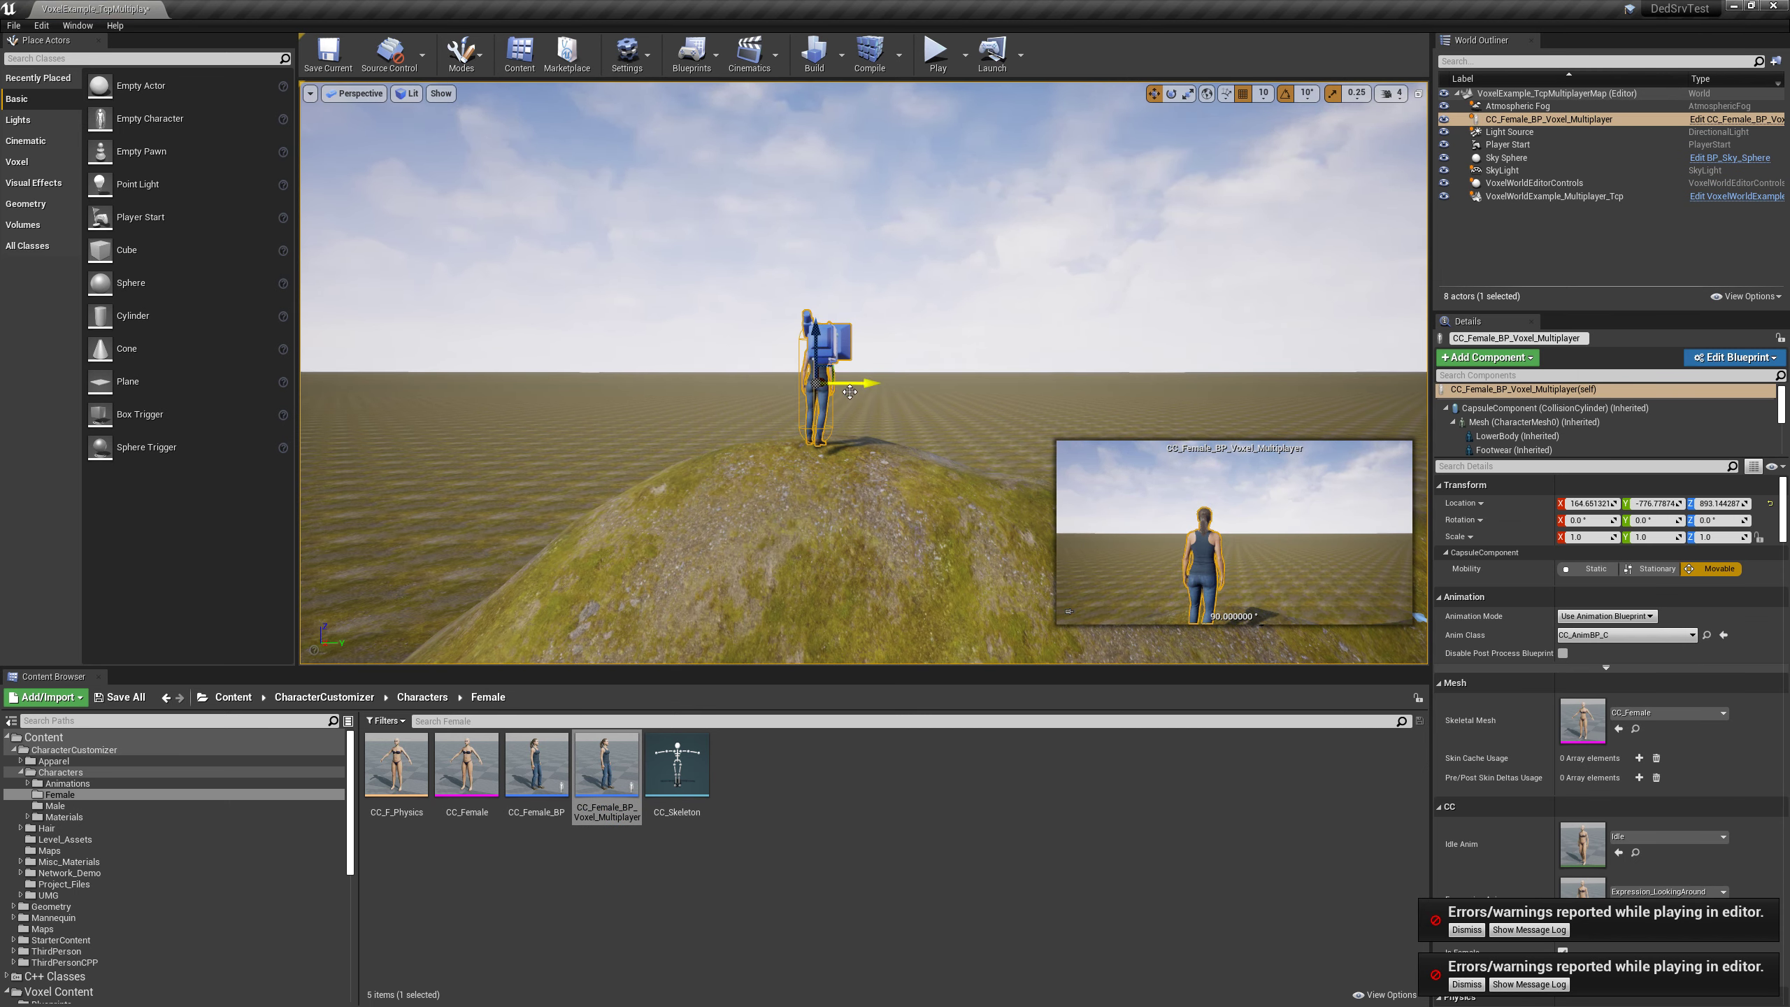
{"action": "left_click", "coordinate": [1171, 93]}
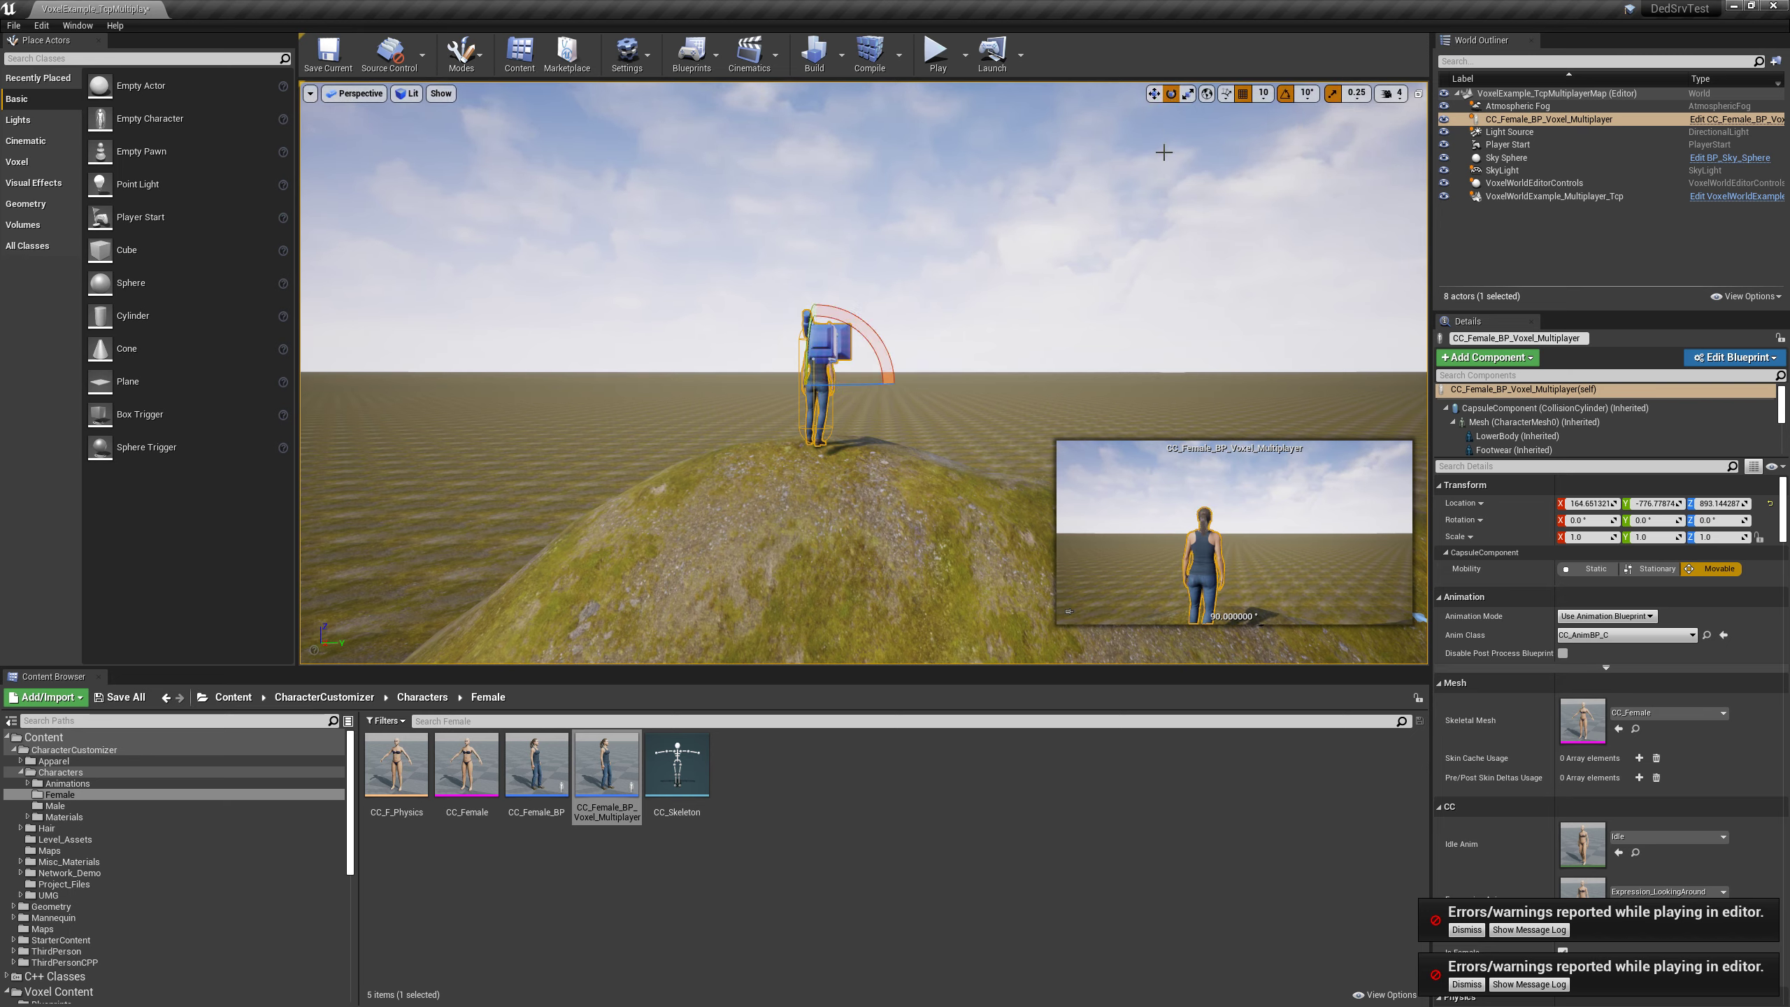
{"action": "left_click_drag", "start_coordinate": [867, 385], "coordinate": [957, 390]}
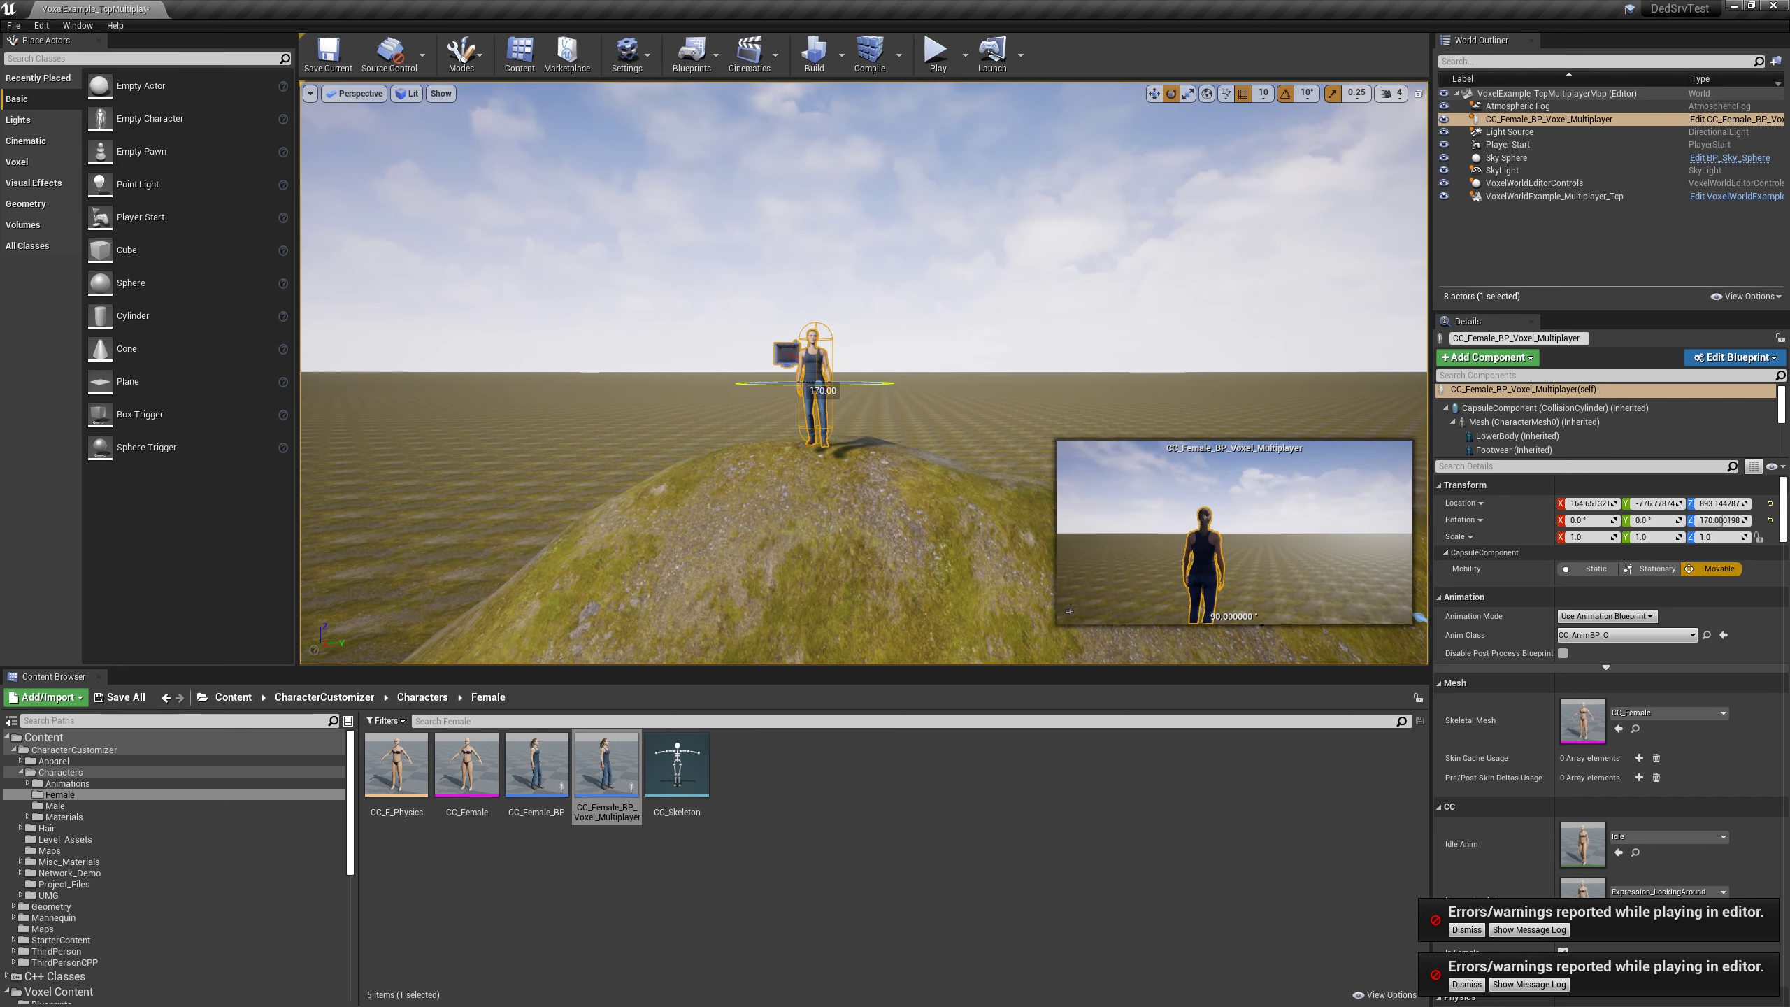
Play-test the level again, run up to the character placed on the hill, look around it, and stop the simulation.
{"action": "left_click", "coordinate": [937, 54]}
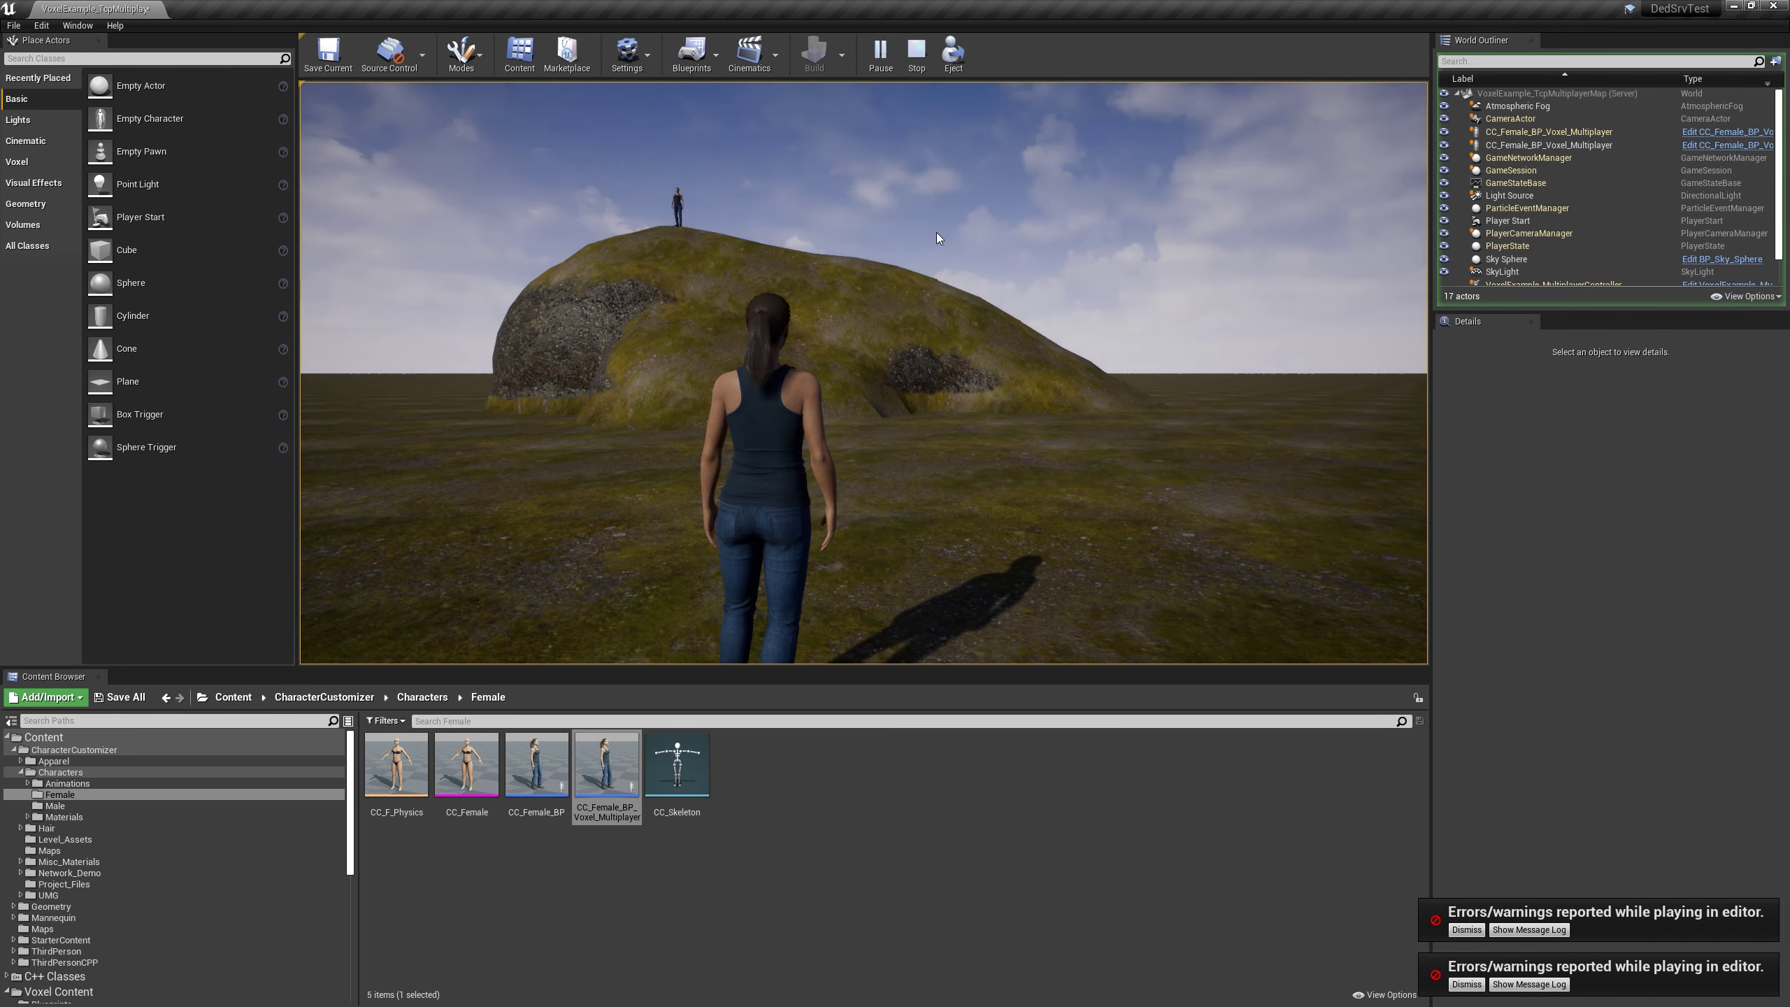
{"action": "key", "text": "w"}
{"action": "left_click_drag", "start_coordinate": [965, 199], "coordinate": [887, 157]}
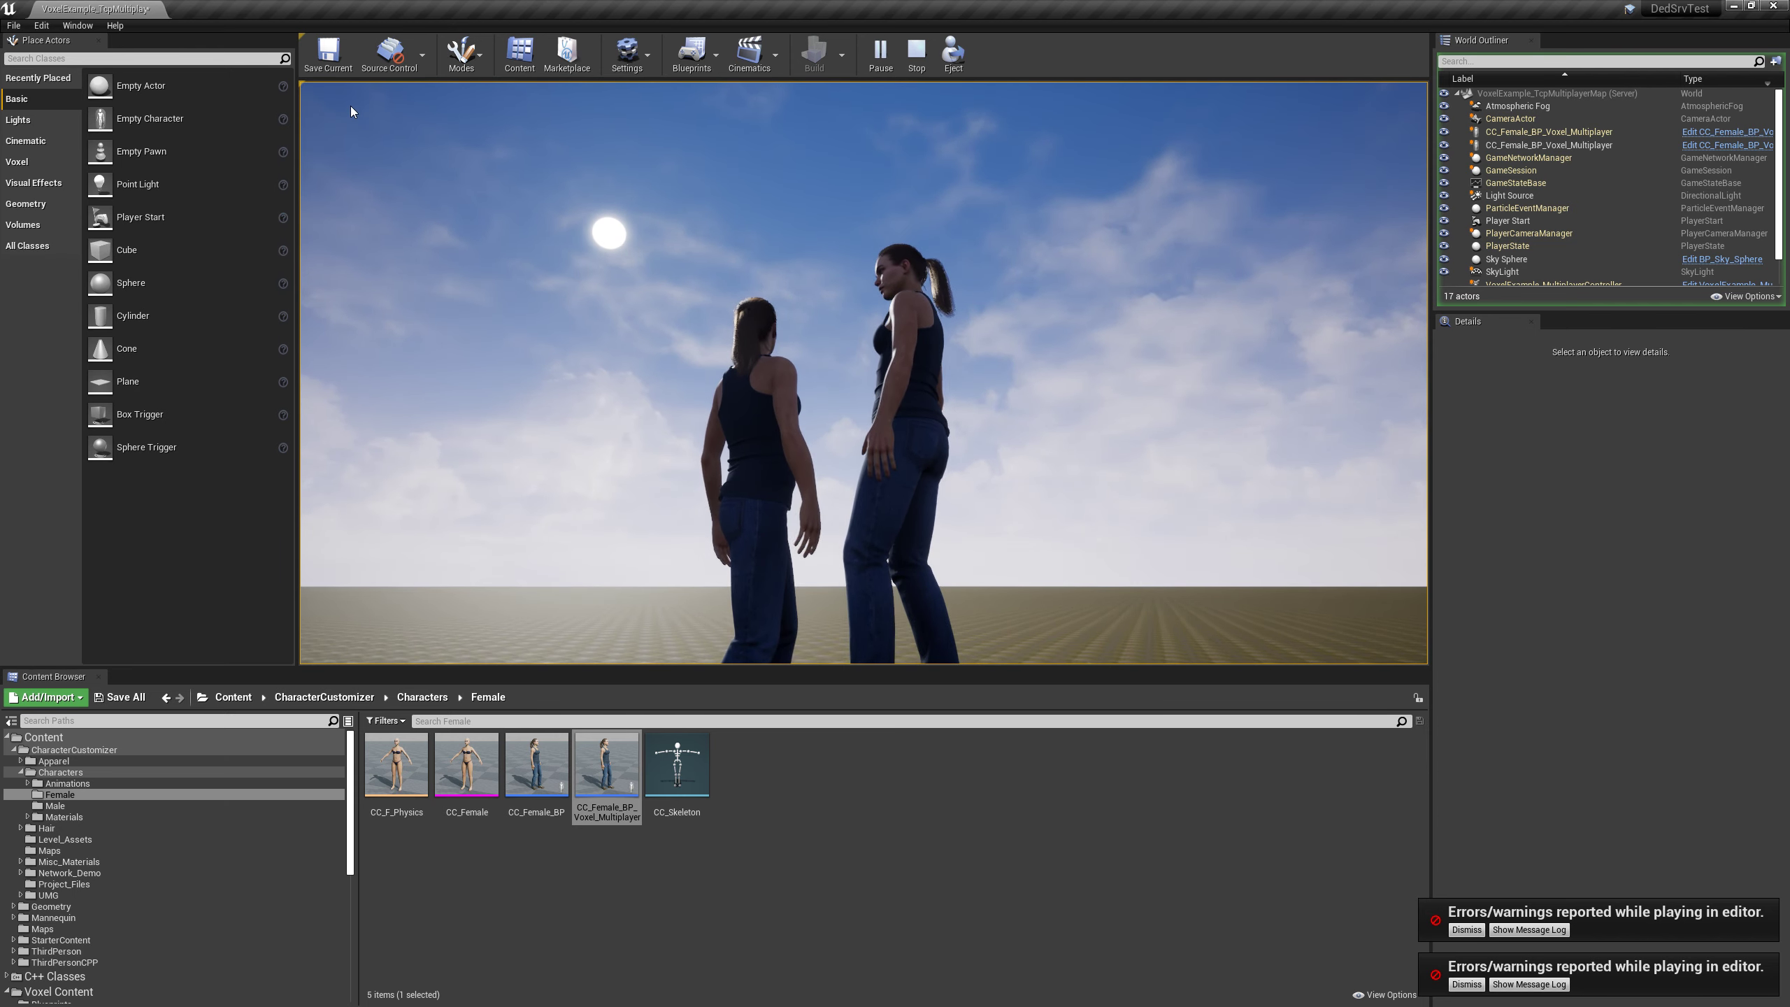
{"action": "left_click_drag", "start_coordinate": [674, 174], "coordinate": [1312, 316]}
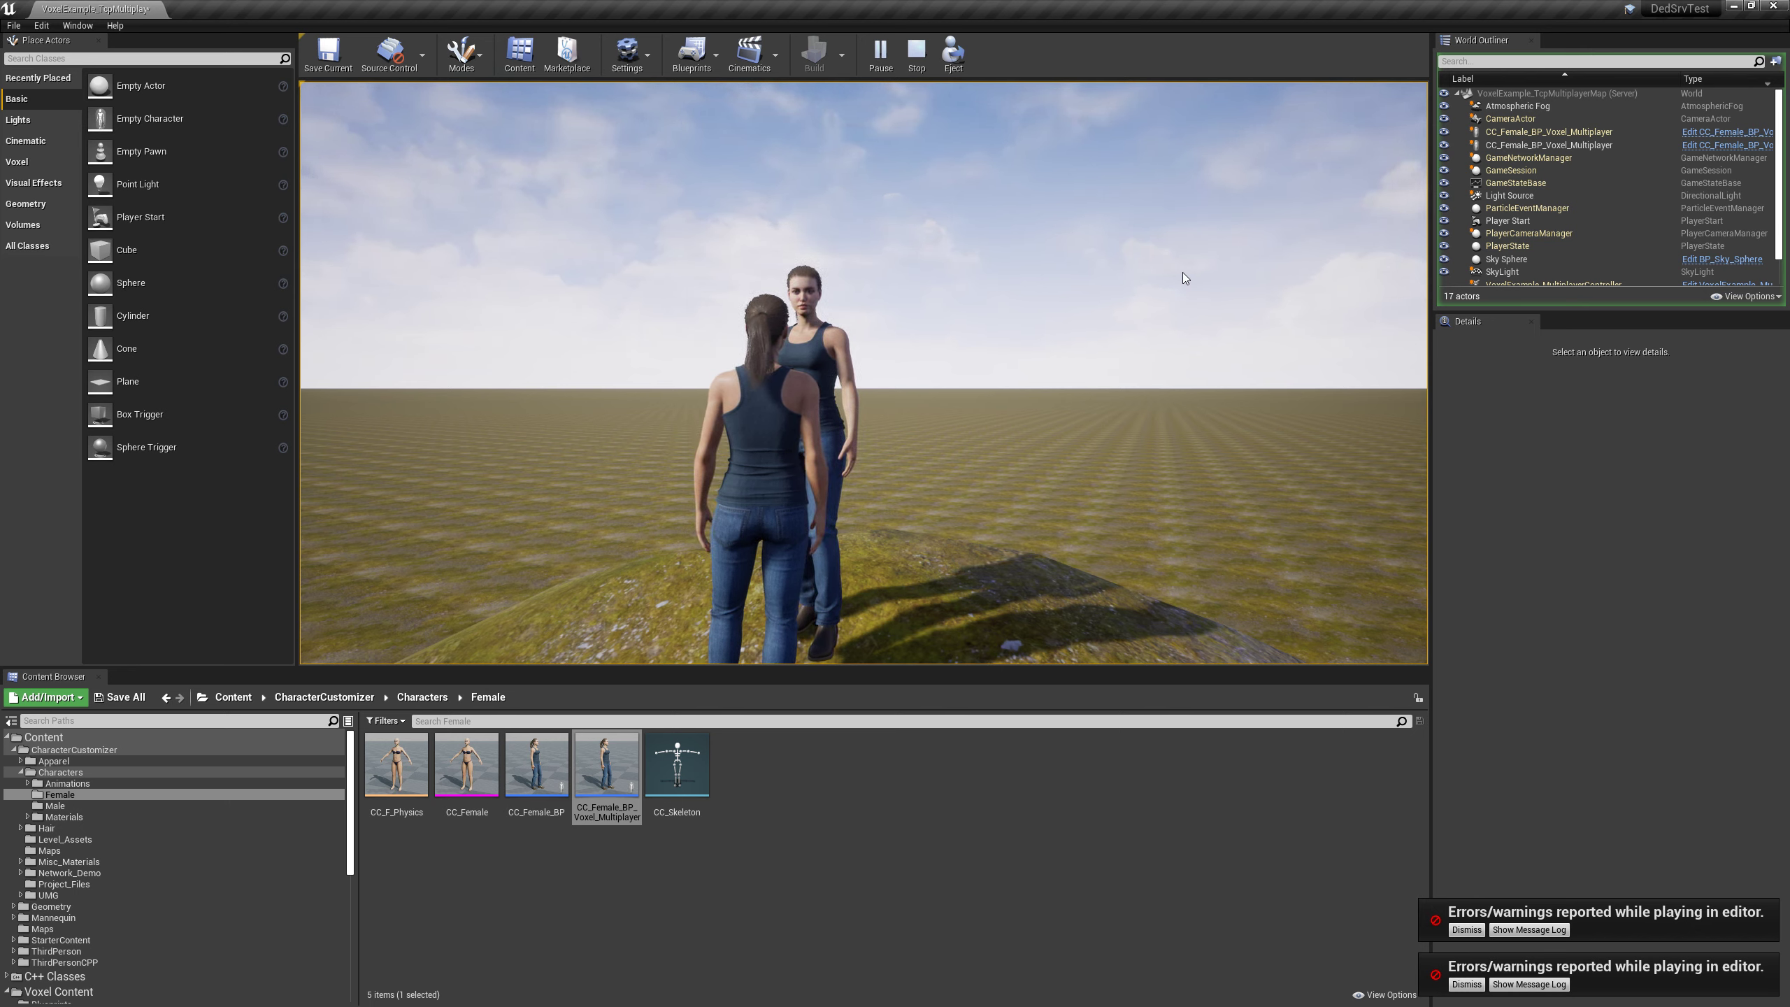
{"action": "left_click", "coordinate": [916, 51]}
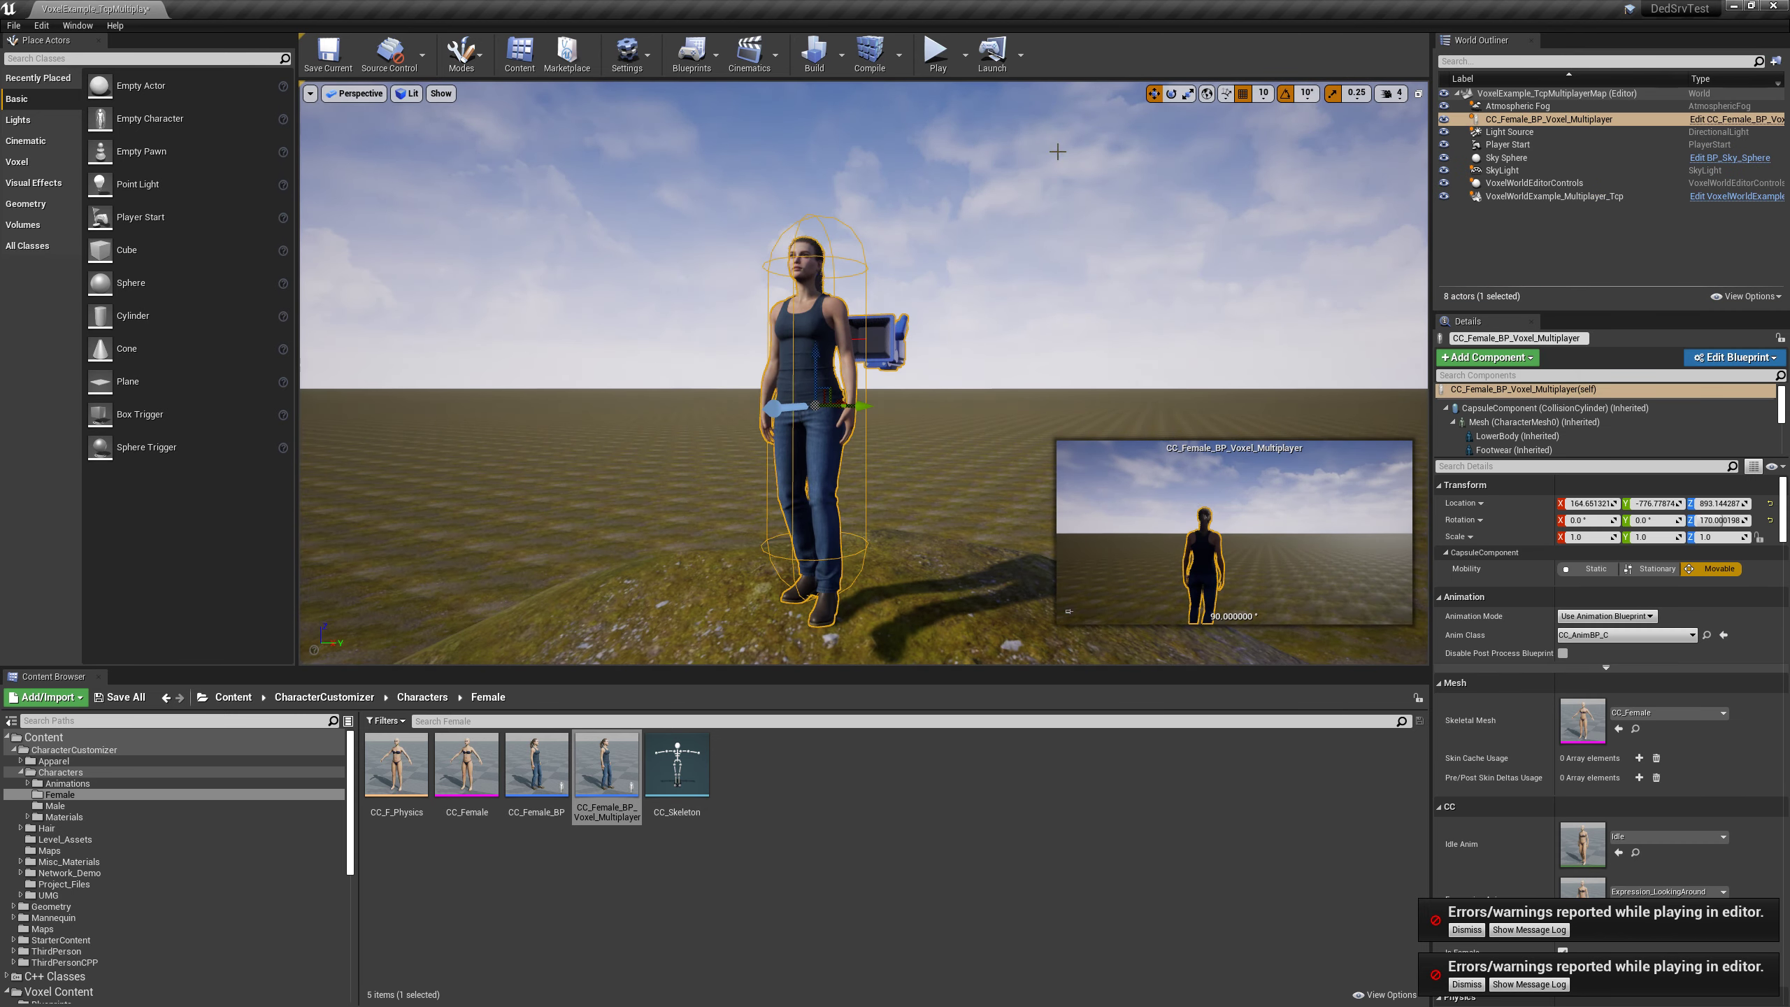